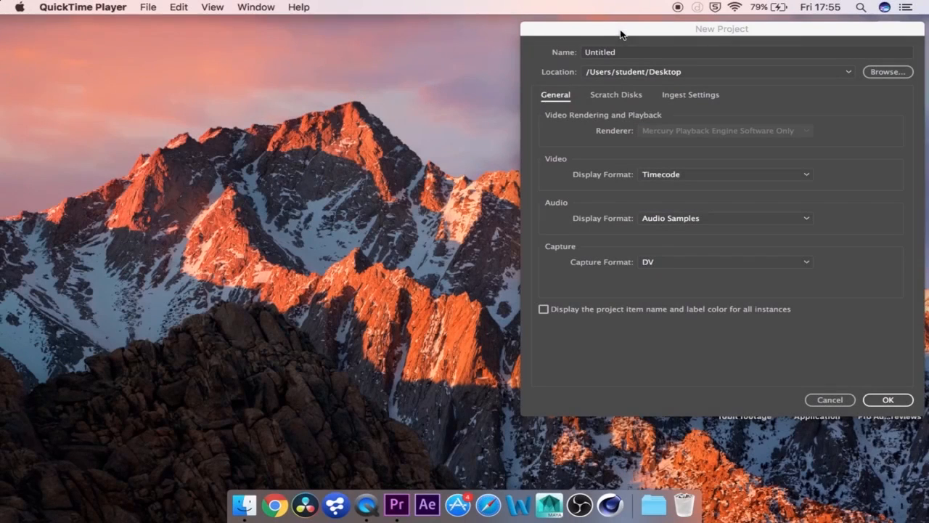
# Step: Create a new project named "tut 1" on the Desktop with the default general settings
pyautogui.moveTo(630, 31)
pyautogui.mouseDown()
pyautogui.moveTo(600, 34)
pyautogui.moveTo(618, 30)
pyautogui.mouseUp()
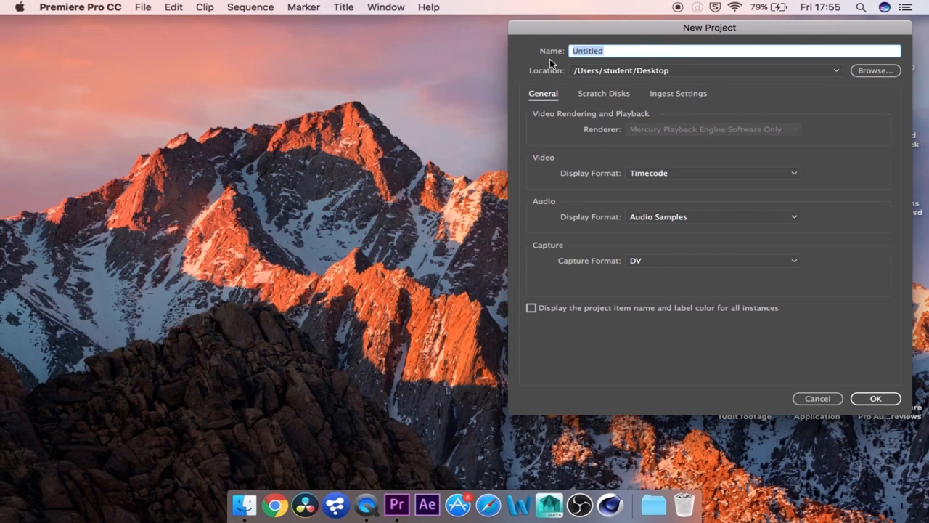
pyautogui.write('tut 1')
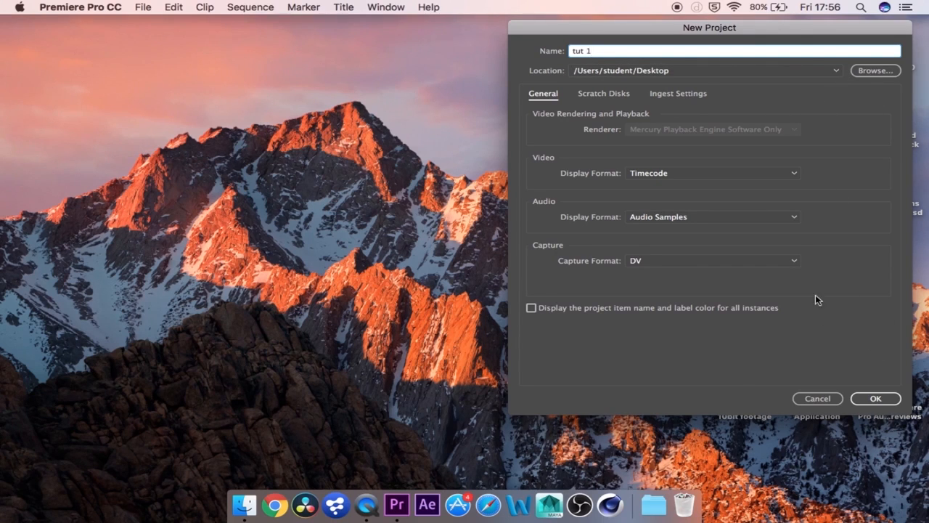
pyautogui.click(876, 398)
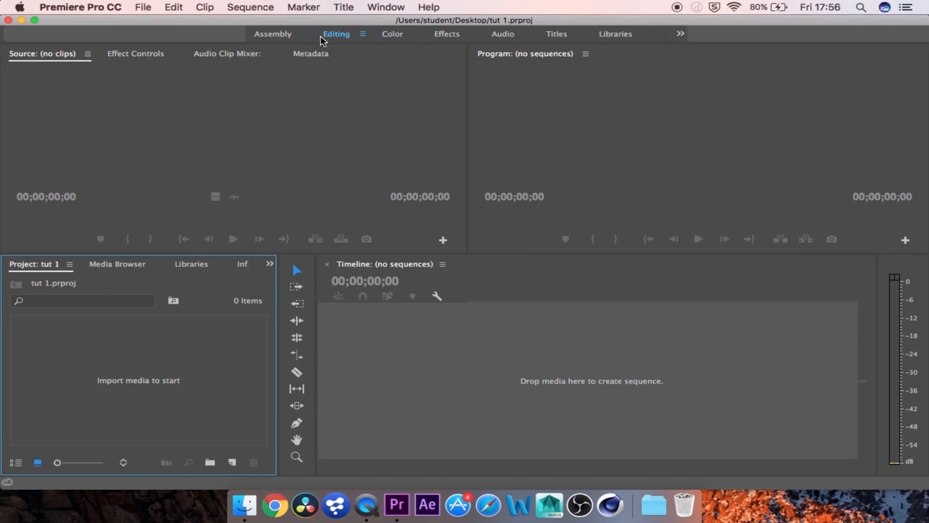
# Step: Look through the Color, Effects and Audio workspaces and return to the Editing workspace
pyautogui.click(391, 35)
pyautogui.click(449, 35)
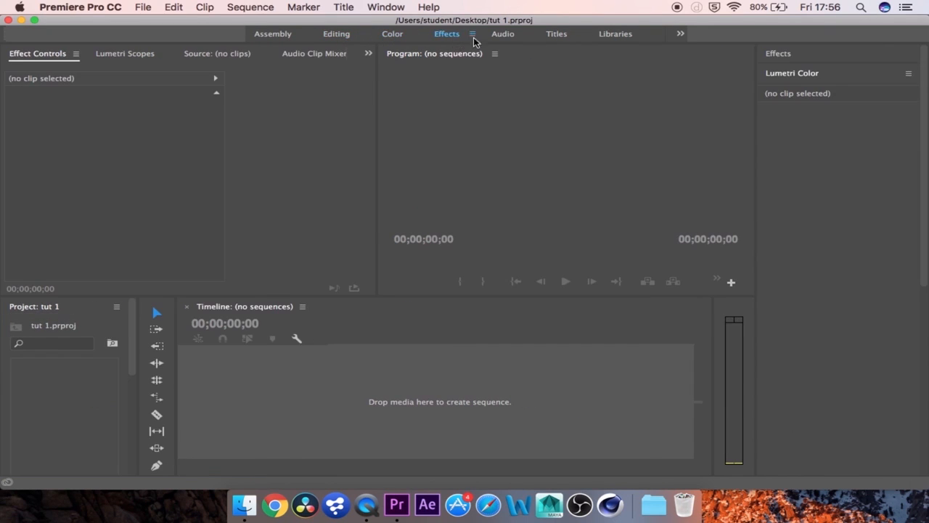
pyautogui.click(509, 36)
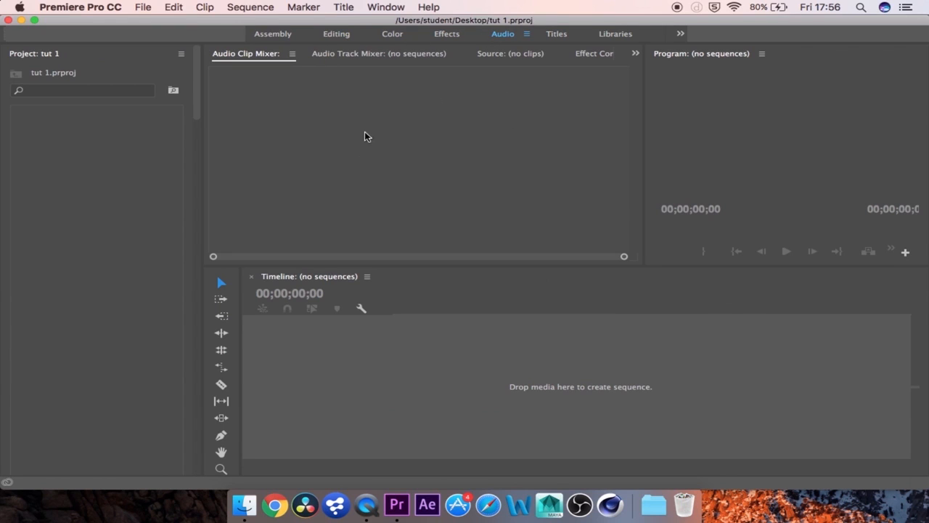
pyautogui.click(340, 36)
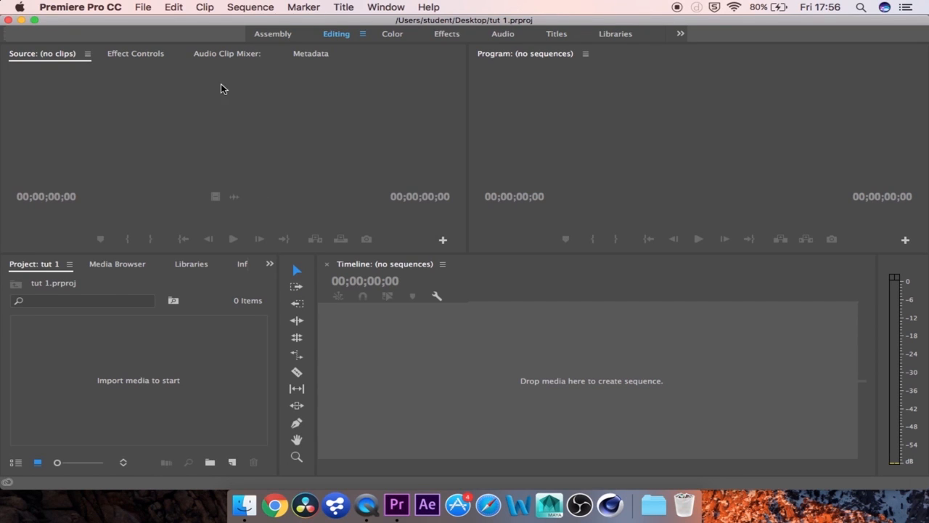
# Step: Look at the Audio Clip Mixer and Metadata views, and reset the Editing workspace to its saved layout
pyautogui.moveTo(225, 55); pyautogui.dragTo(276, 195)
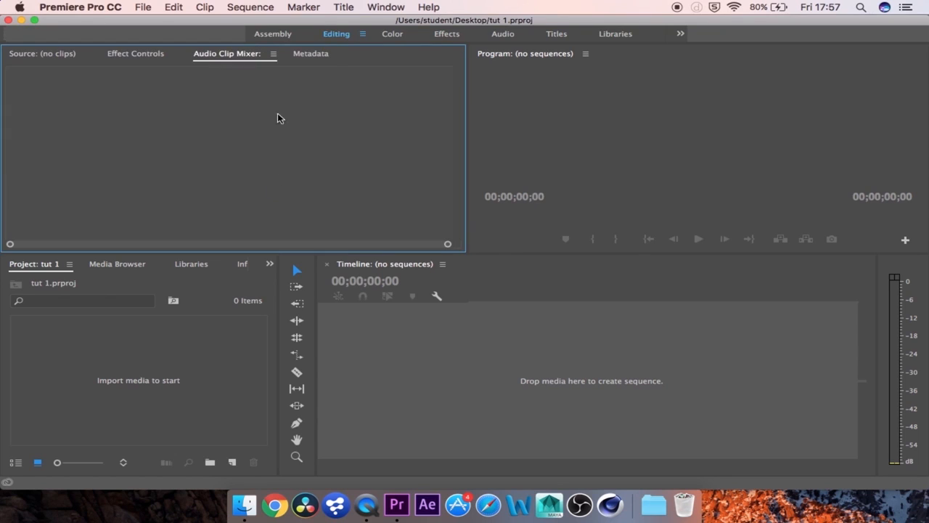
pyautogui.click(312, 54)
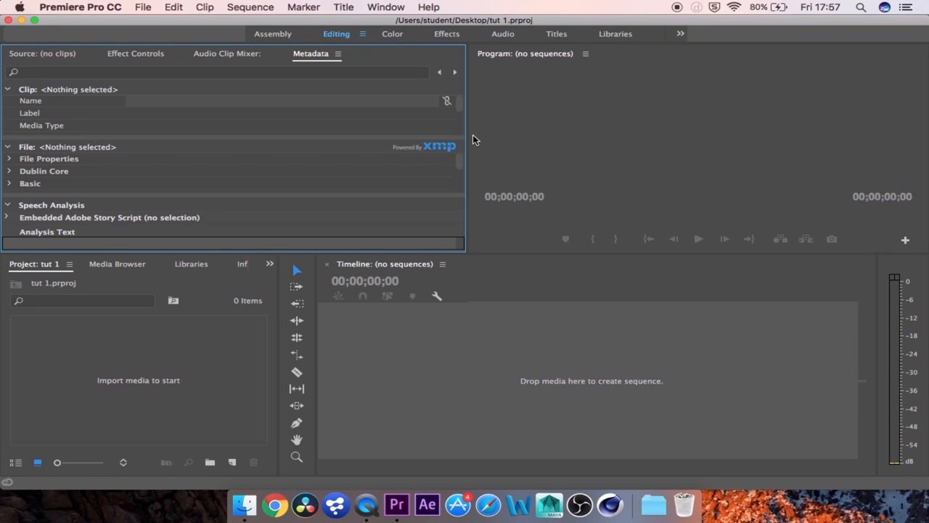
pyautogui.click(385, 8)
pyautogui.moveTo(417, 27)
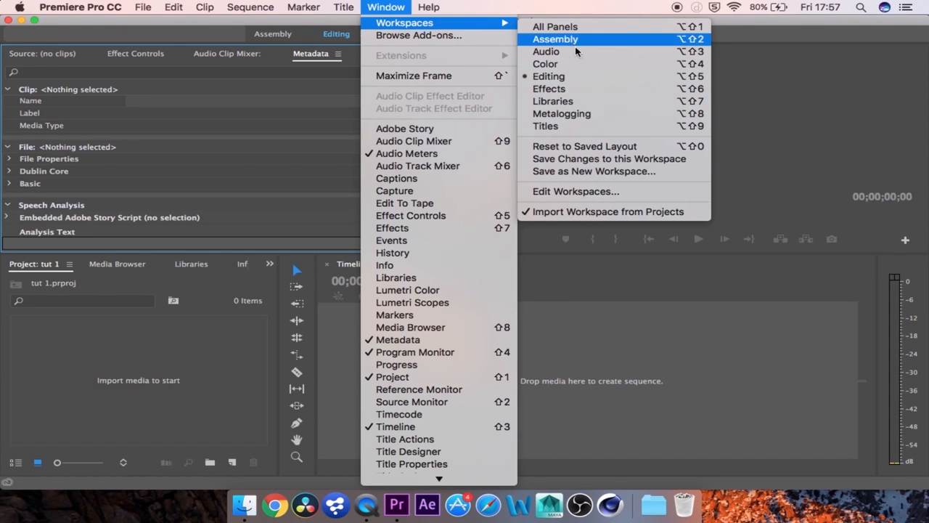
pyautogui.click(584, 146)
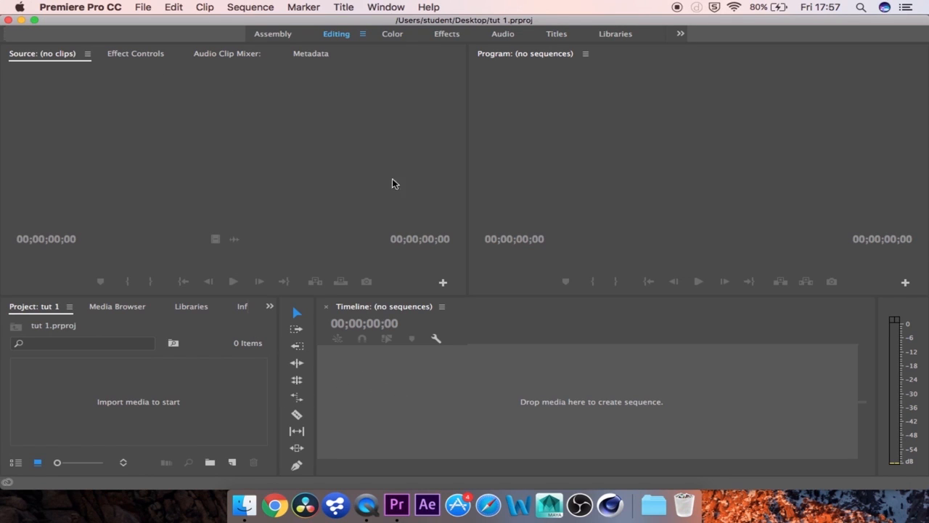
# Step: Examine the Effect Controls, Audio Clip Mixer and Metadata views, and return to the Source monitor
pyautogui.click(135, 60)
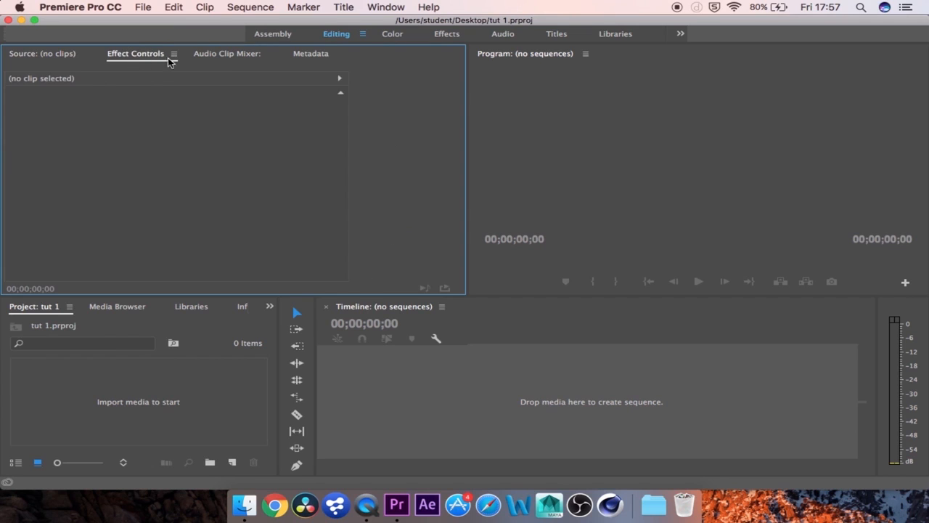
pyautogui.click(229, 61)
pyautogui.click(308, 60)
pyautogui.click(208, 58)
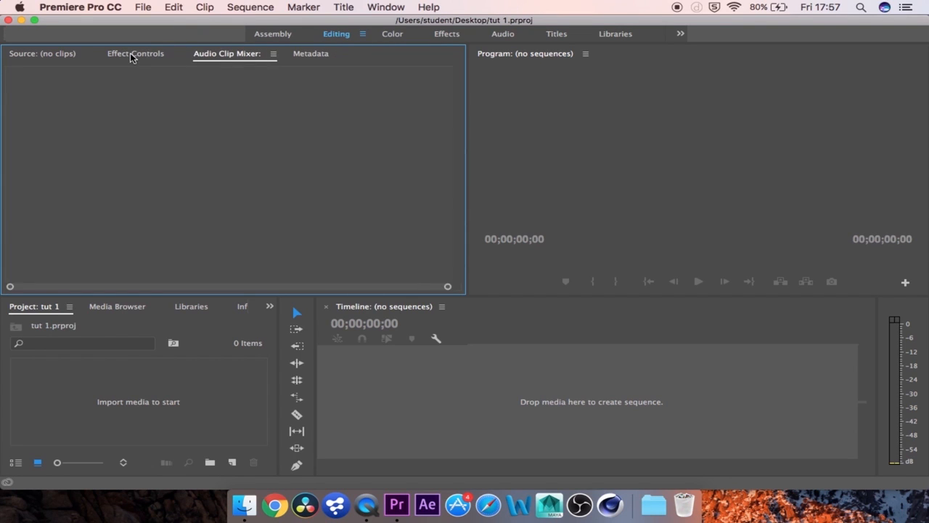
pyautogui.click(130, 55)
pyautogui.click(48, 57)
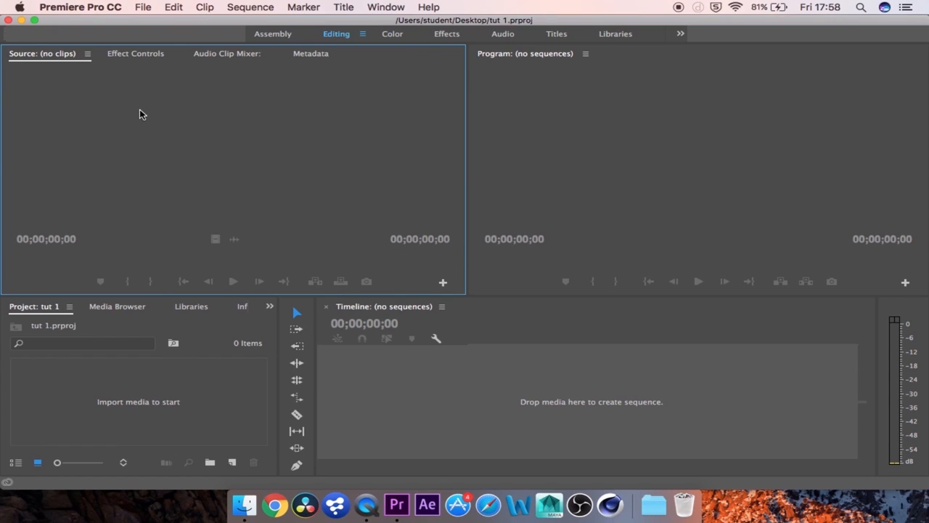
# Step: Examine the Program monitor, timeline, Media Browser and Libraries areas, ending on the project's media view
pyautogui.click(656, 151)
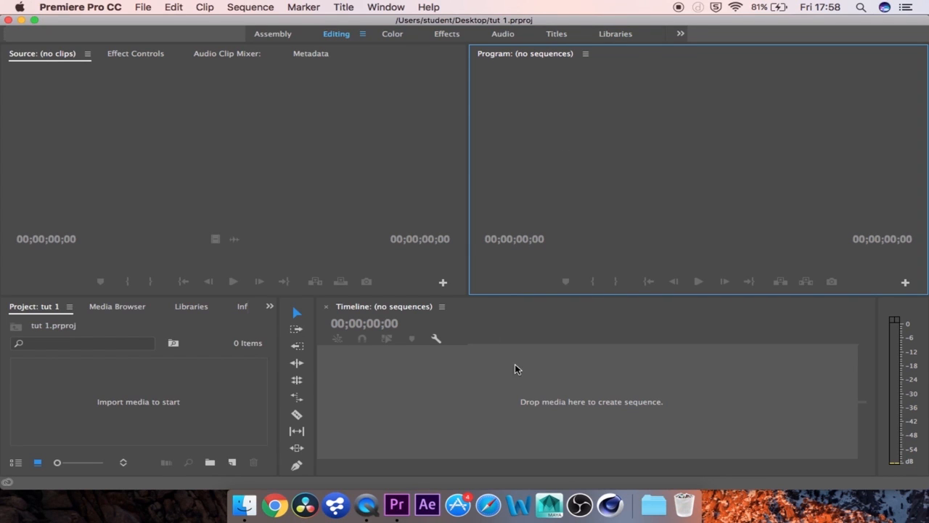
pyautogui.click(412, 364)
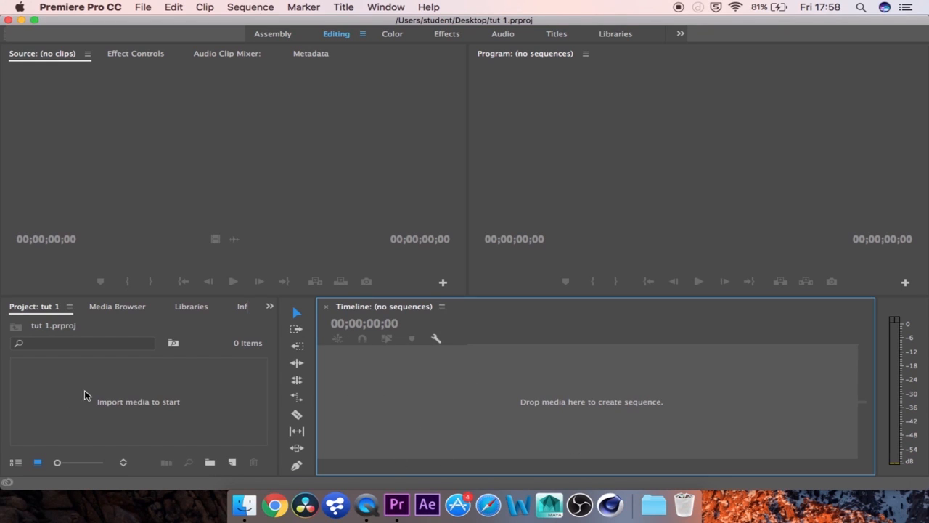
pyautogui.click(113, 405)
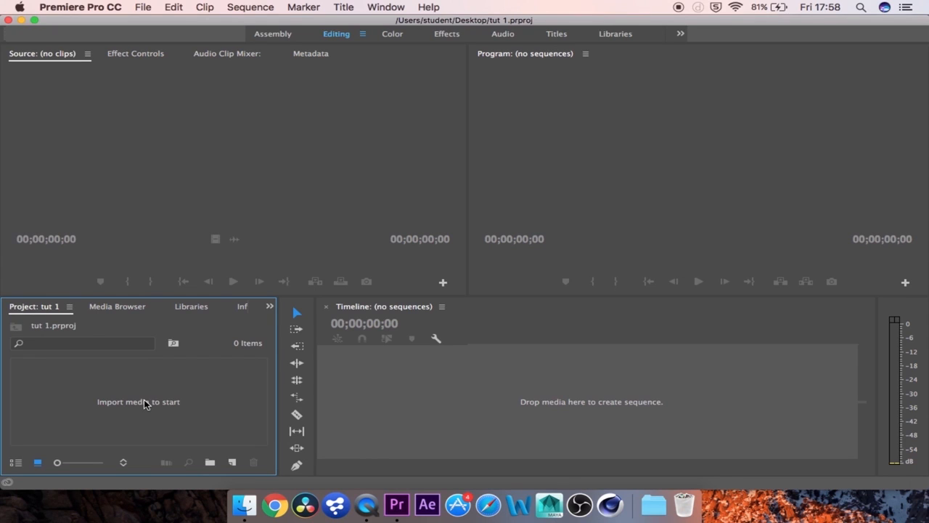
pyautogui.click(105, 308)
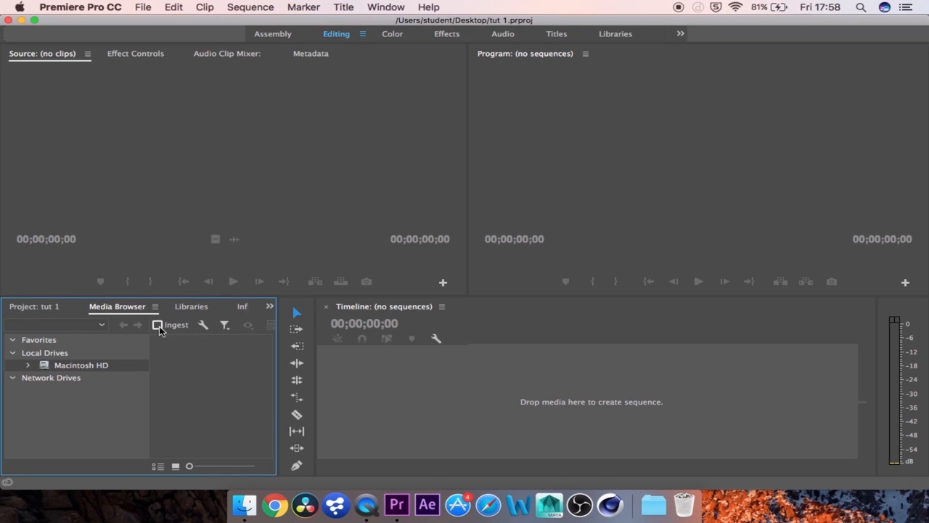
pyautogui.click(191, 308)
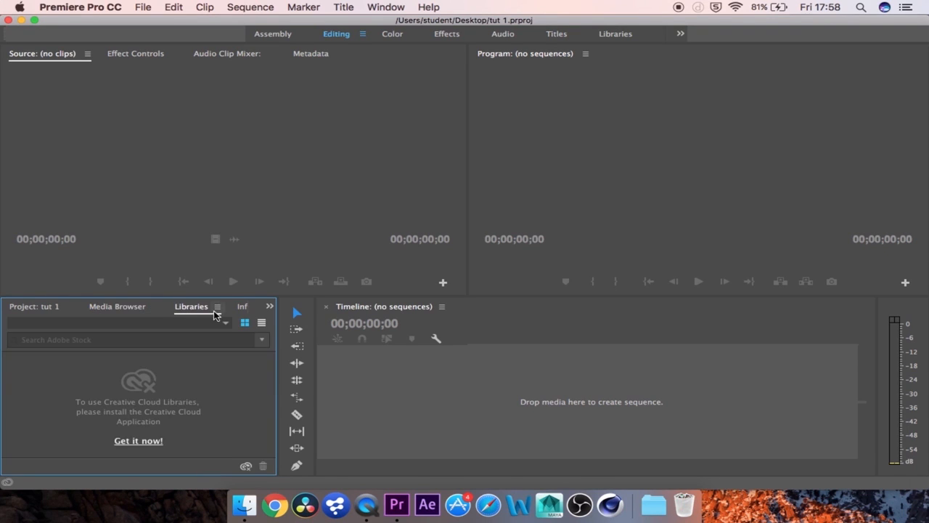
pyautogui.click(35, 308)
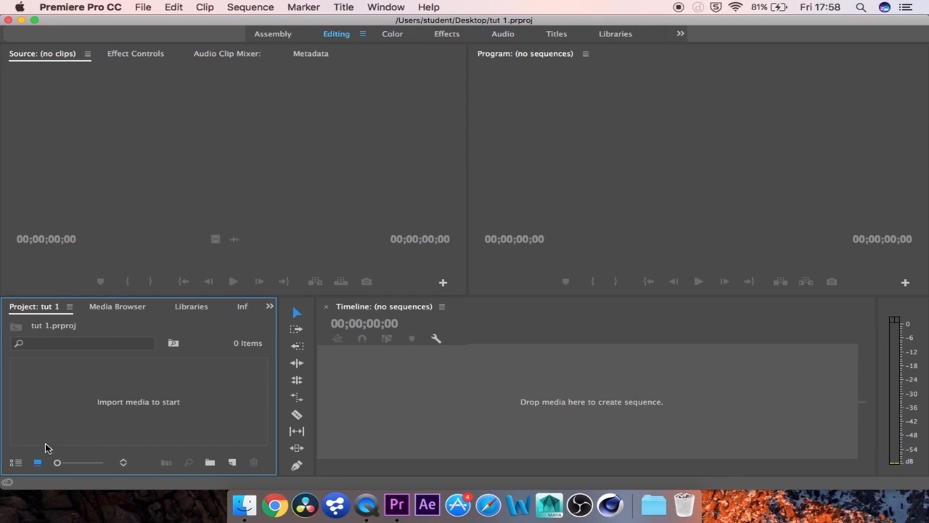
# Step: Enlarge the project and timeline area by shrinking the monitors, and add a bin named "footage"
pyautogui.click(199, 296)
pyautogui.moveTo(199, 297); pyautogui.dragTo(222, 236)
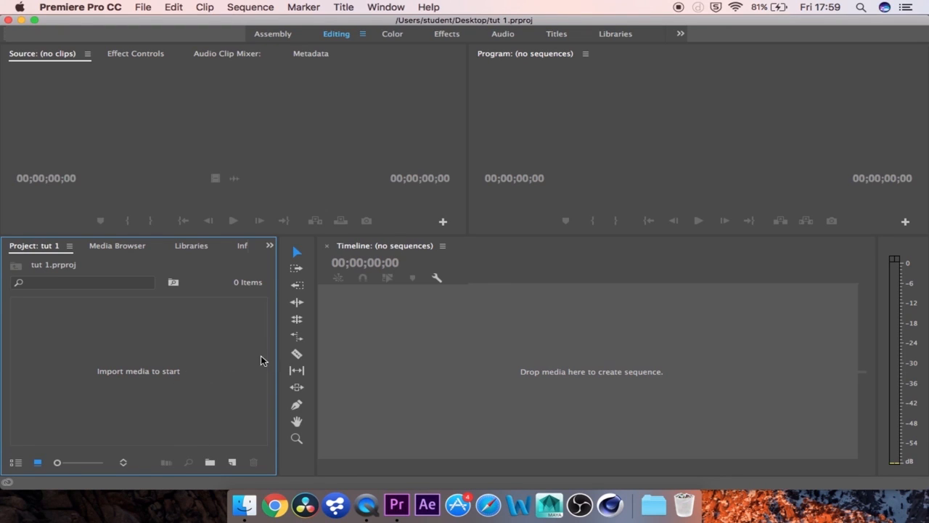
pyautogui.click(210, 463)
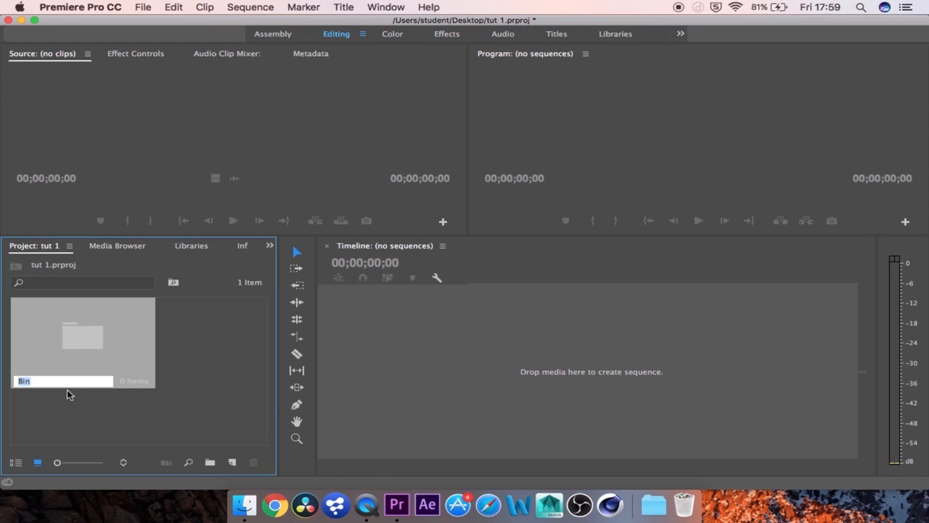
pyautogui.write('footage')
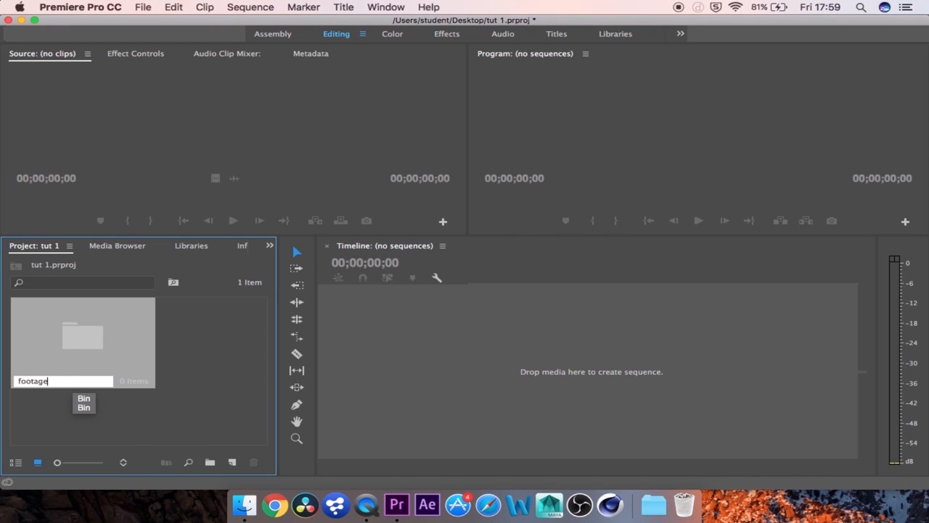
pyautogui.click(111, 412)
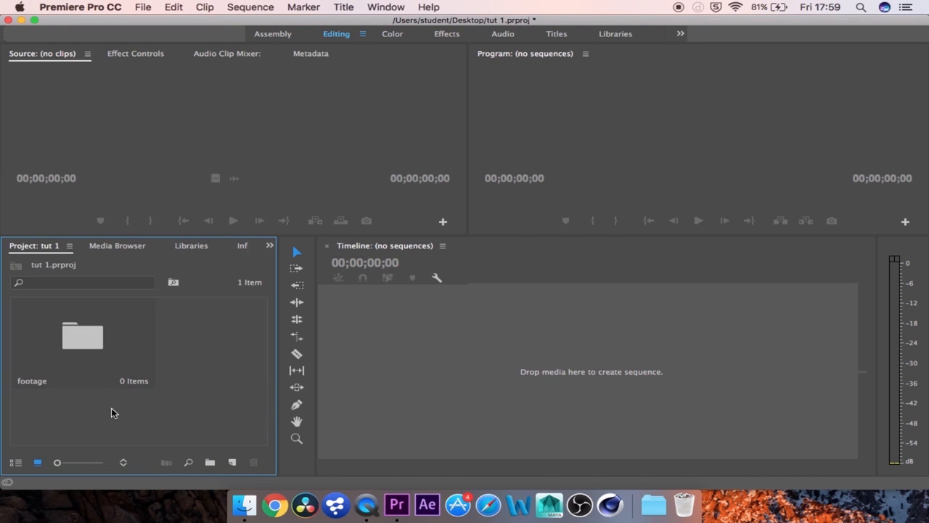
# Step: Add three more bins to the project, named "music", "sequences" and "titles"
pyautogui.click(210, 463)
pyautogui.write('music')
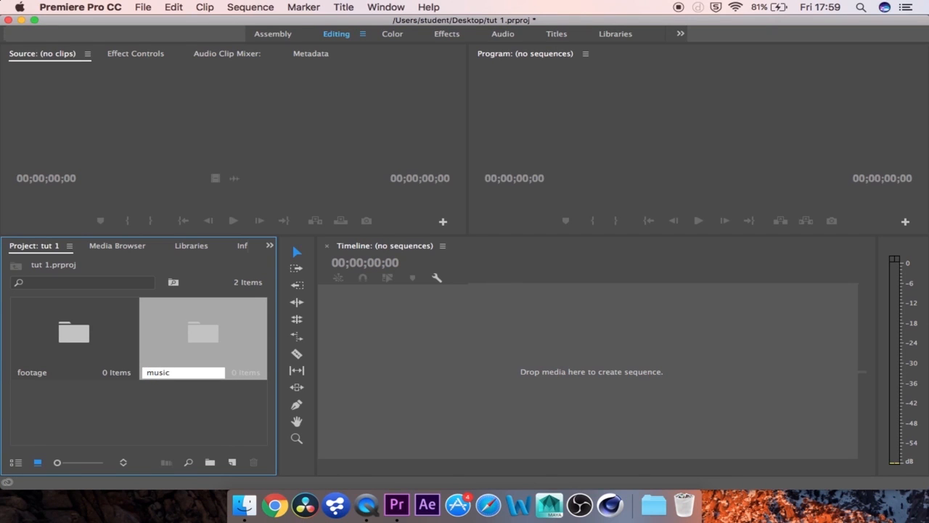
pyautogui.click(178, 400)
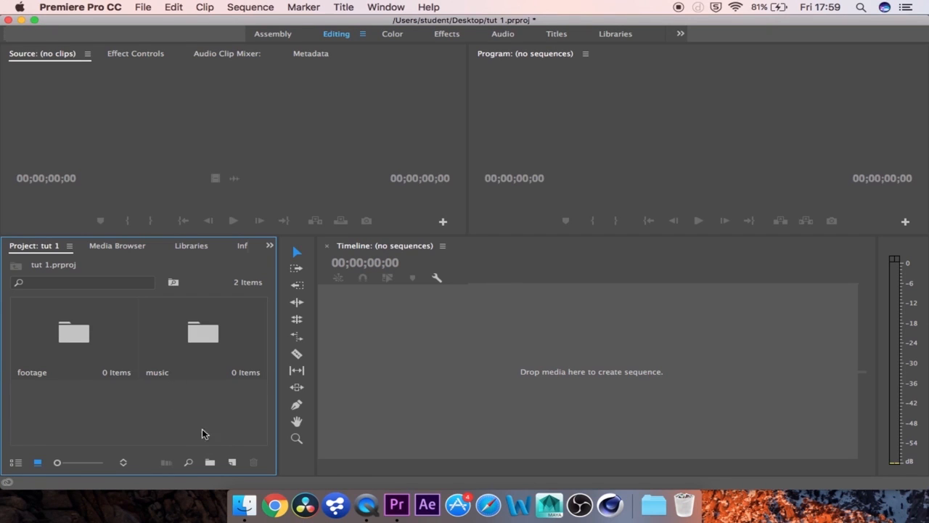
pyautogui.click(210, 463)
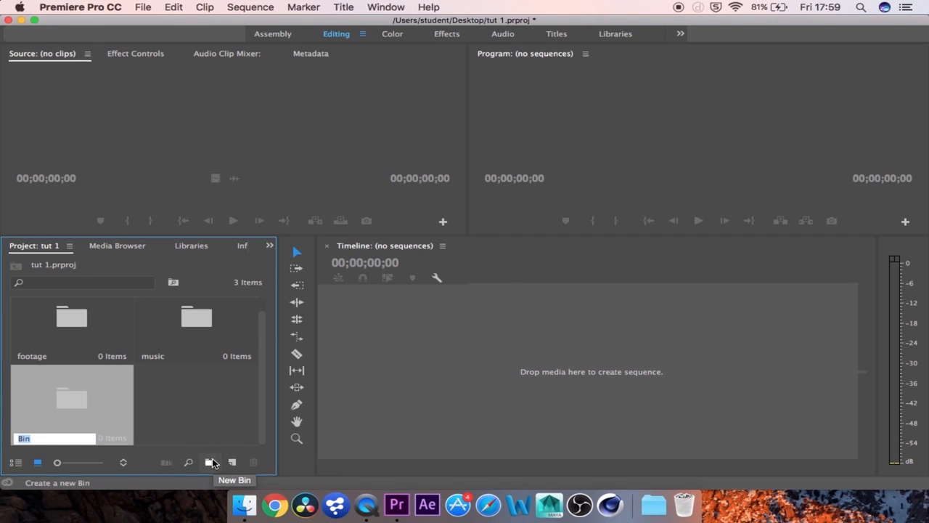
pyautogui.write('equences')
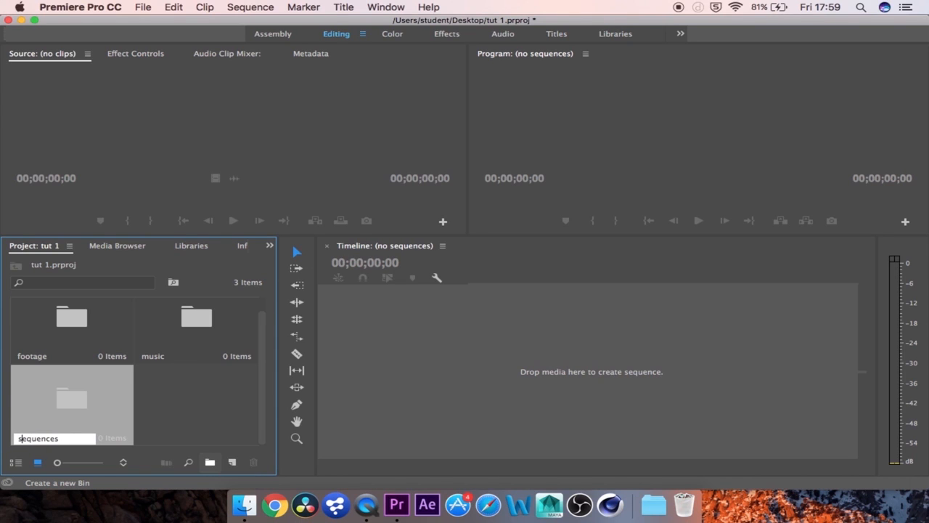
pyautogui.click(189, 414)
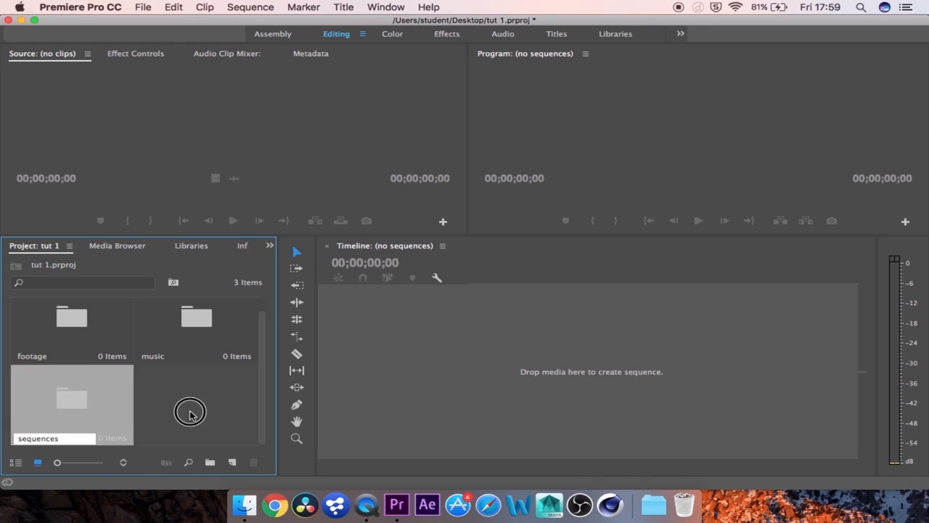
pyautogui.click(212, 464)
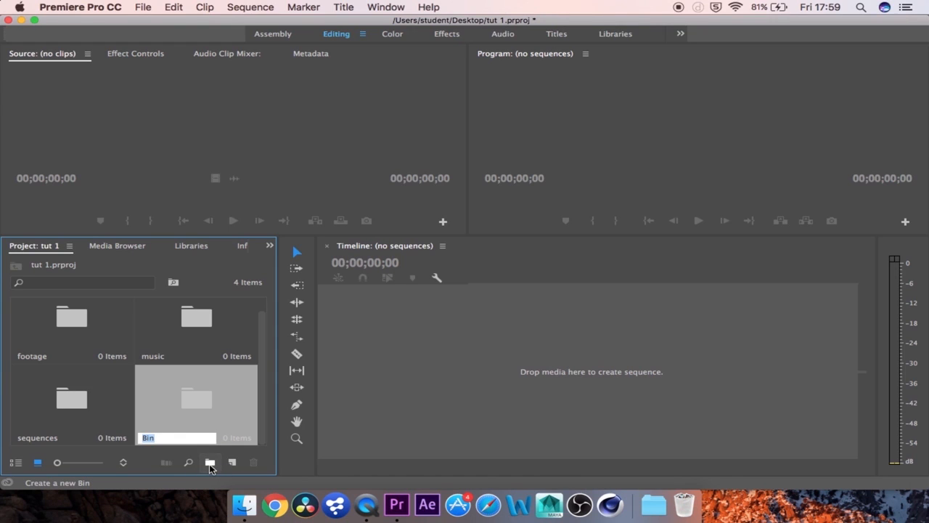
pyautogui.write('titles')
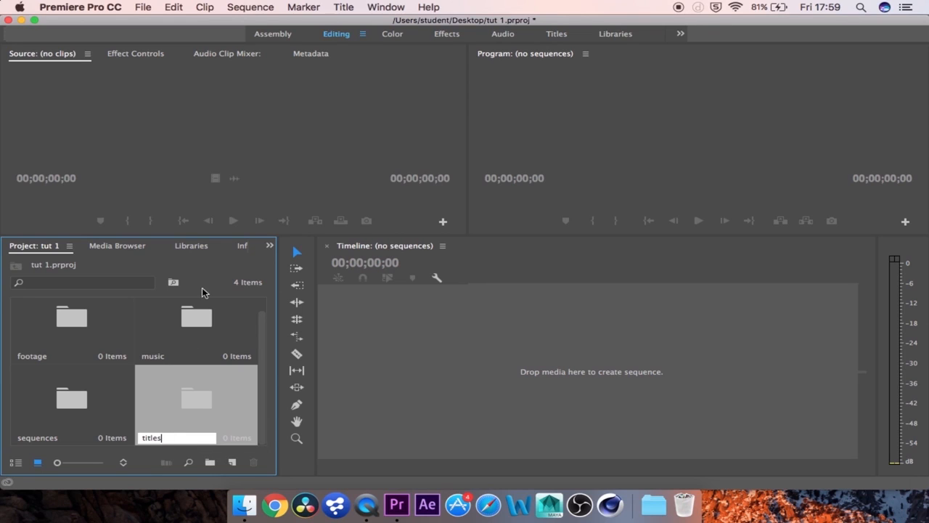
pyautogui.click(90, 347)
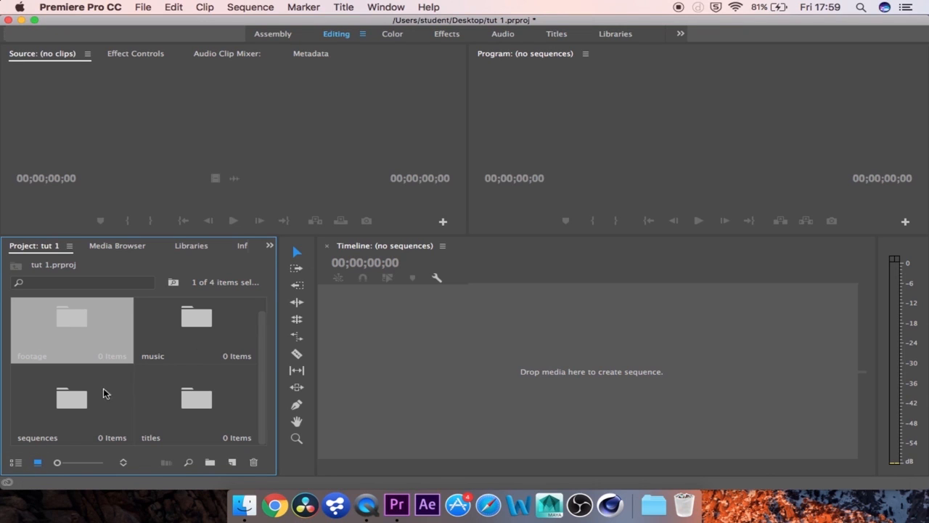
# Step: Show the project's bins as a list and open the footage bin in its own floating window
pyautogui.click(13, 465)
pyautogui.click(50, 410)
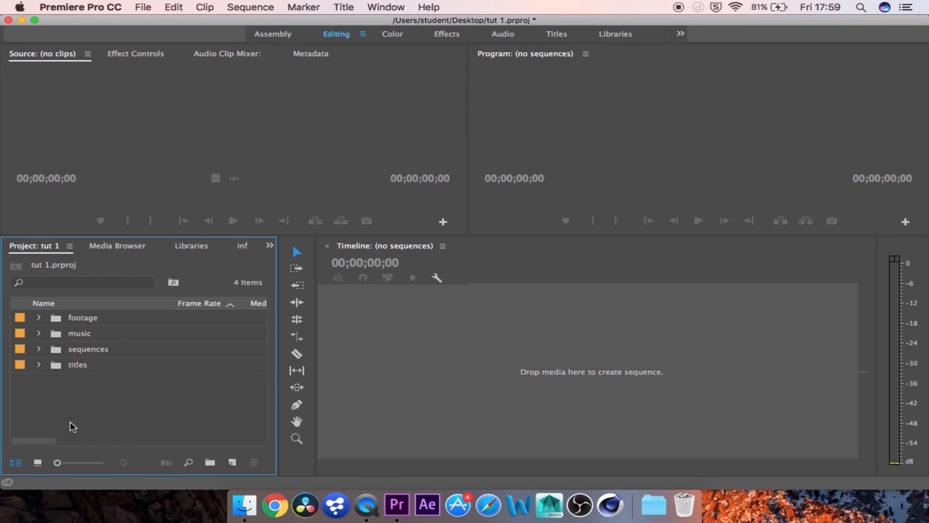
pyautogui.doubleClick(86, 320)
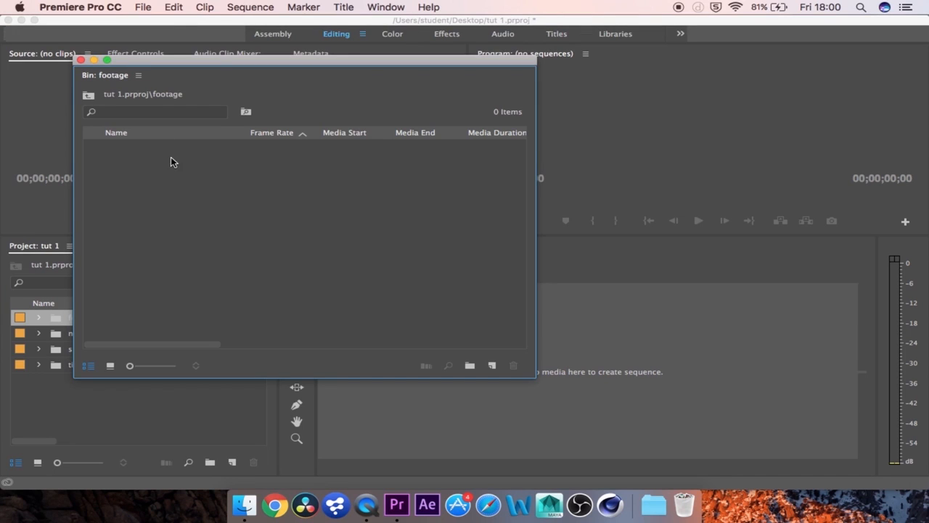
pyautogui.moveTo(176, 59); pyautogui.dragTo(485, 33)
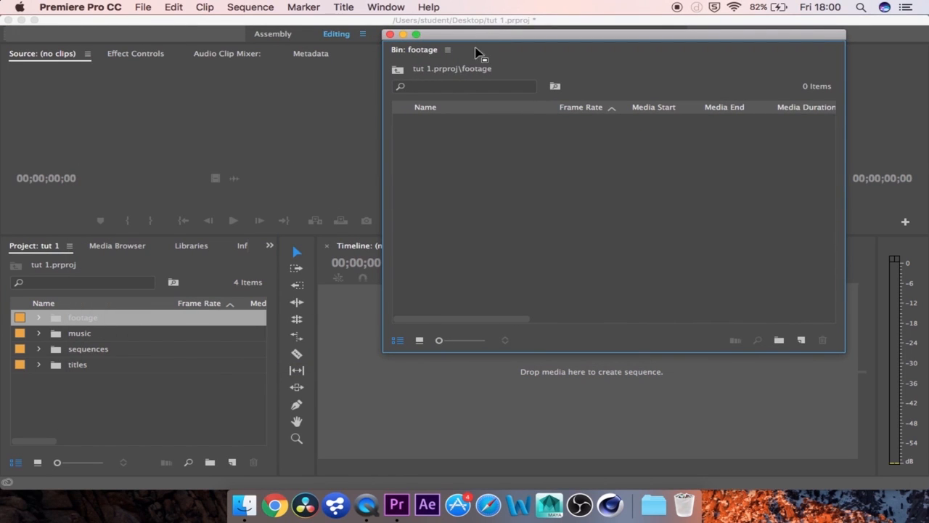
pyautogui.moveTo(473, 35); pyautogui.dragTo(193, 88)
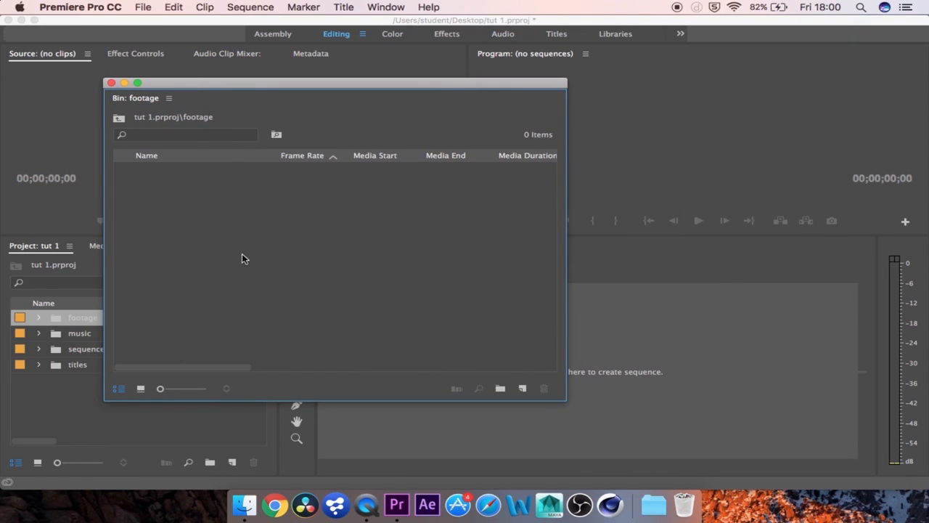
pyautogui.click(243, 503)
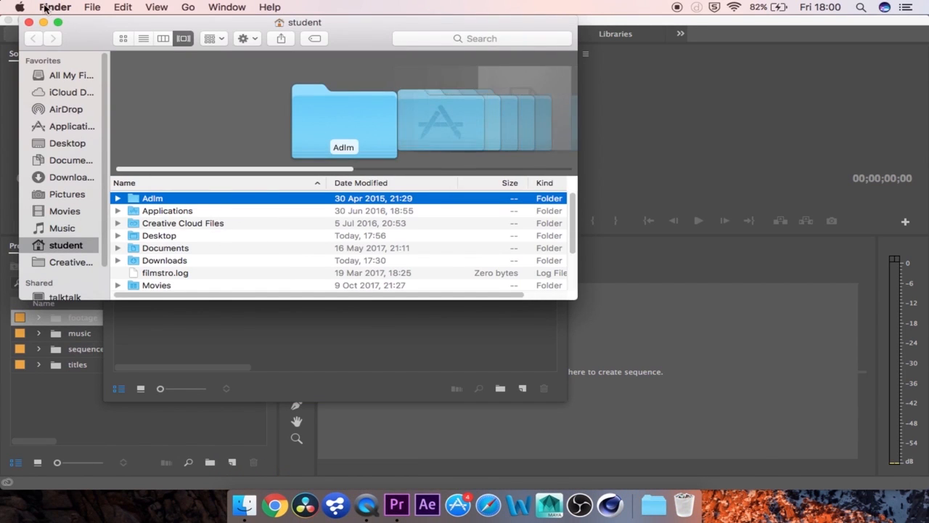
pyautogui.click(29, 22)
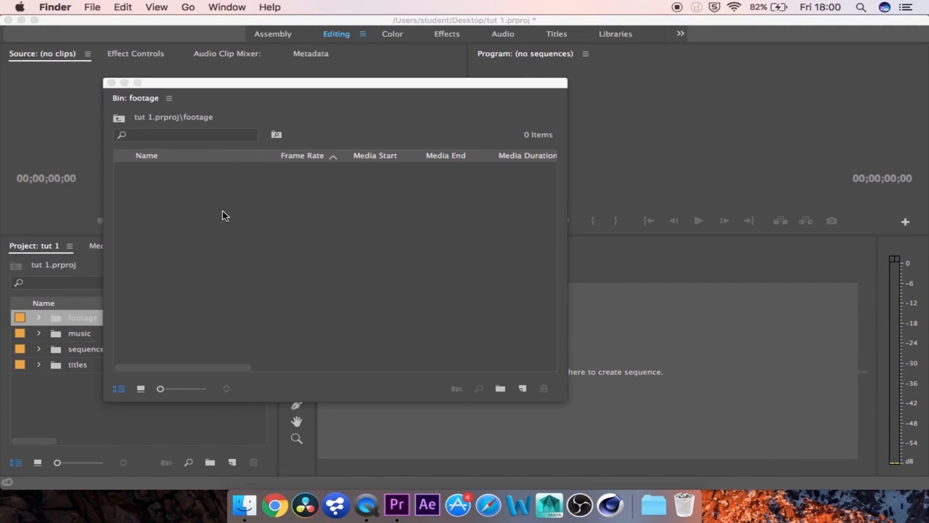
pyautogui.rightClick(185, 252)
pyautogui.click(211, 346)
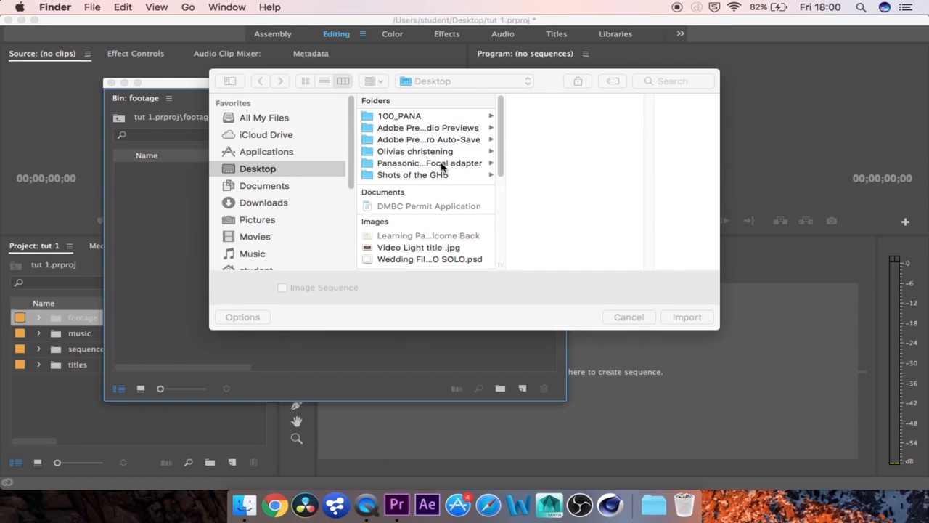
pyautogui.click(442, 154)
pyautogui.press('Return')
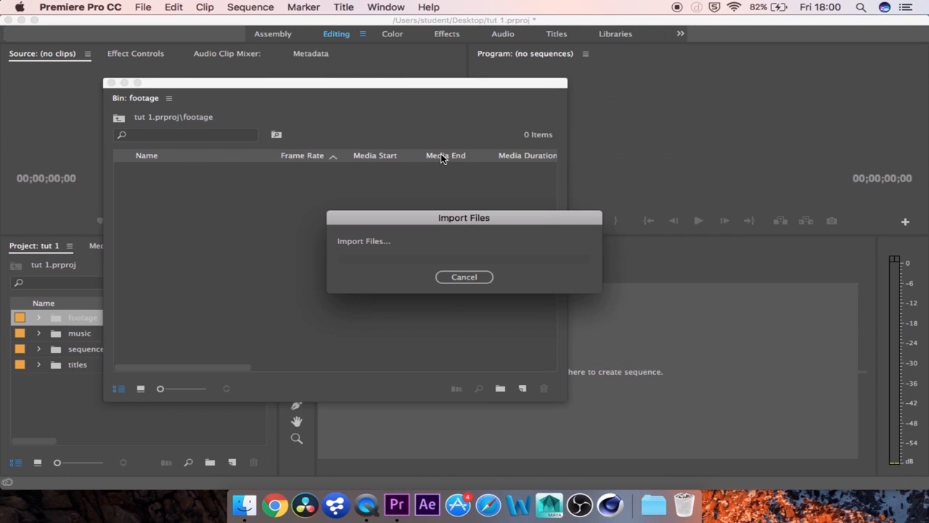
pyautogui.click(441, 313)
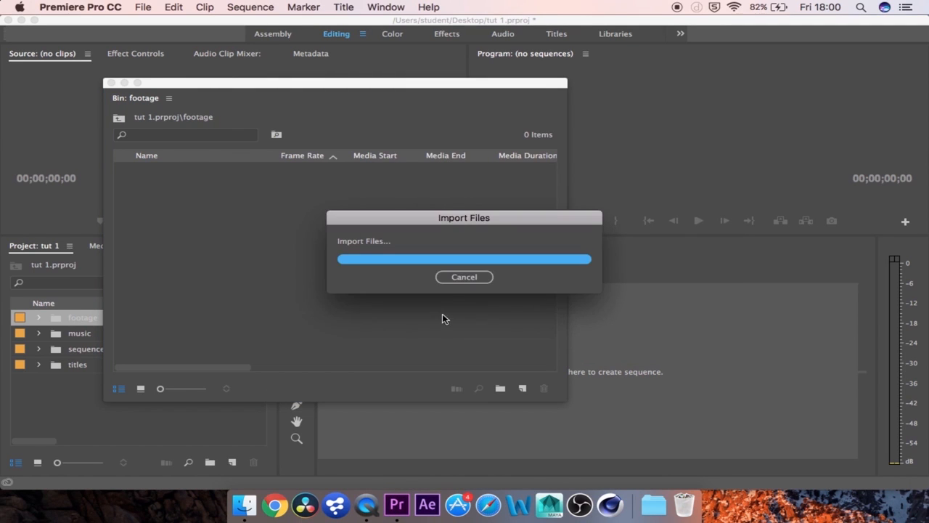
pyautogui.click(463, 275)
# Step: Start importing media into the footage bin and open the Pro Res subfolder of the OC folder
pyautogui.rightClick(255, 227)
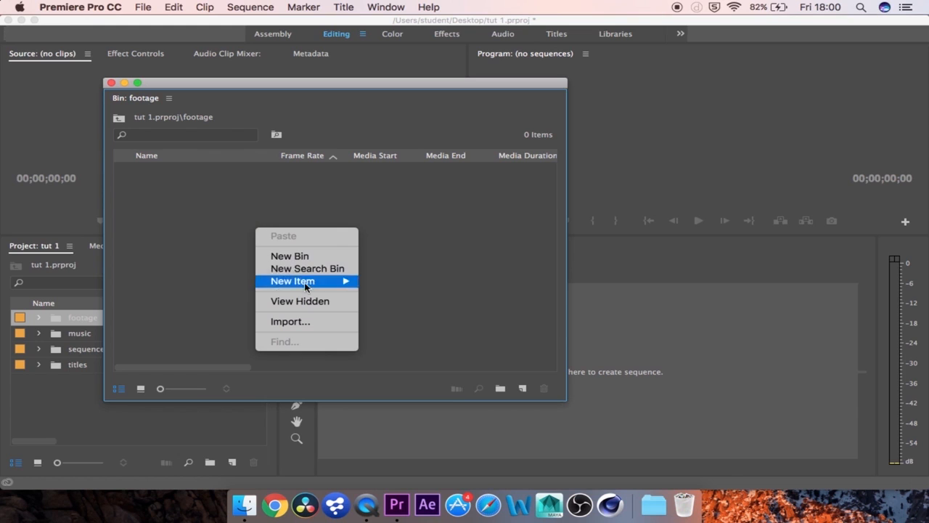
pyautogui.click(310, 326)
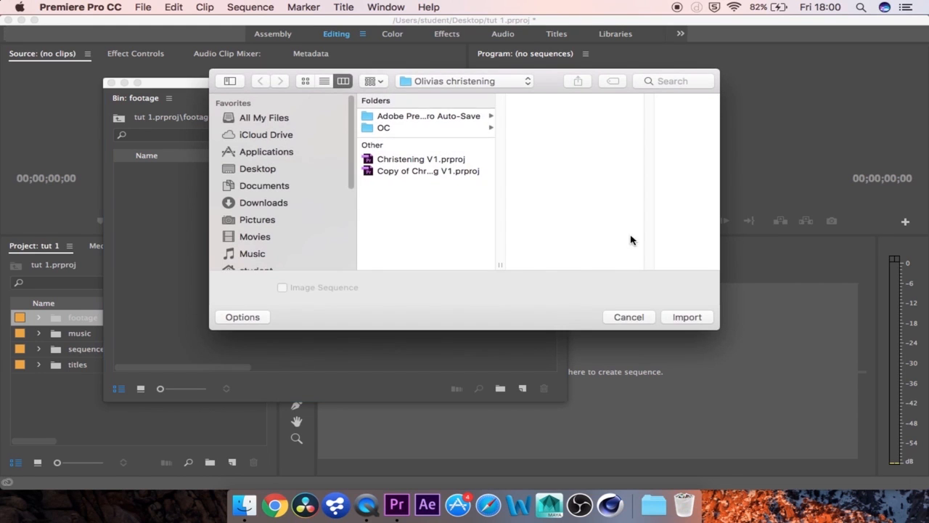
pyautogui.click(375, 129)
pyautogui.click(574, 117)
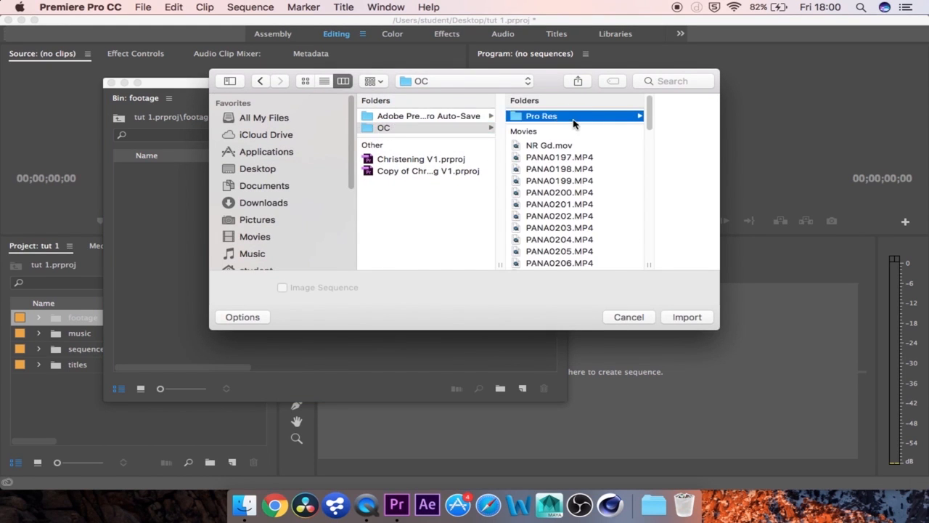
pyautogui.click(624, 118)
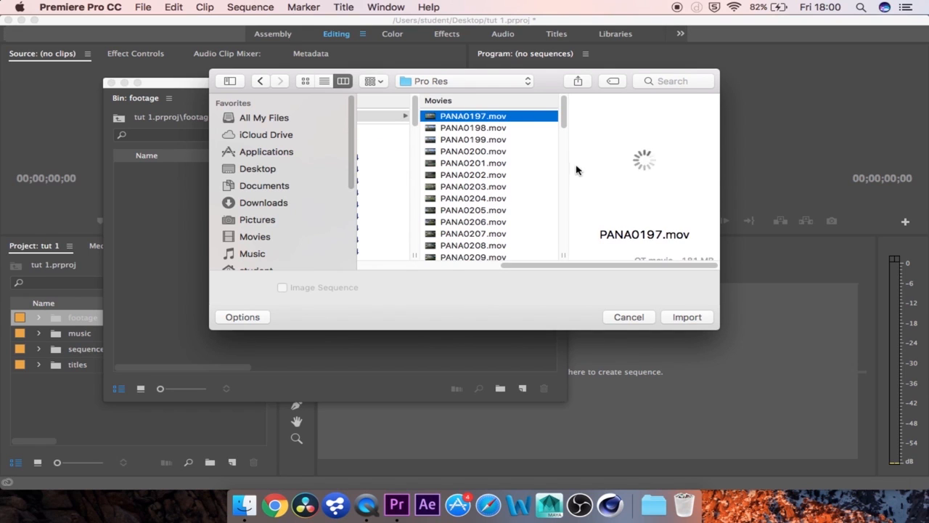
# Step: Import the clips PANA0197.mov through PANA0210.mov from the Pro Res folder into the footage bin
pyautogui.click(473, 234)
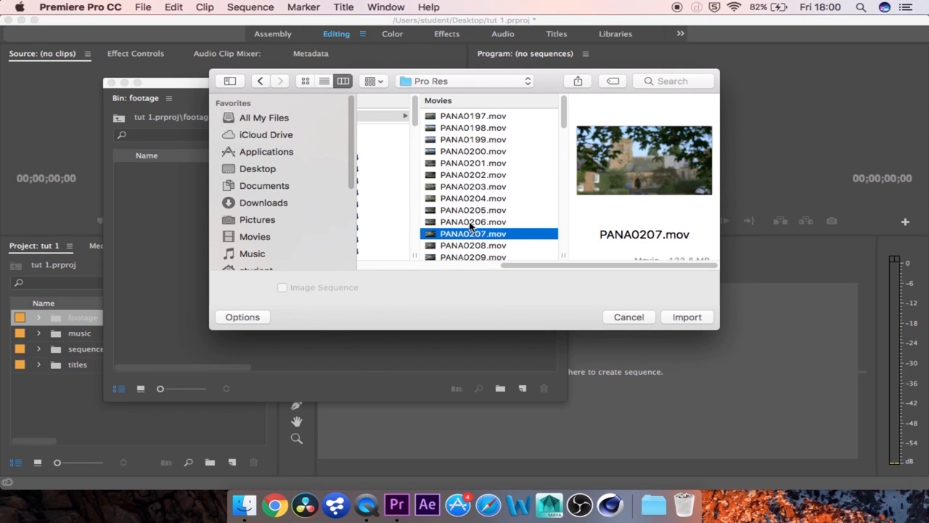
pyautogui.click(473, 257)
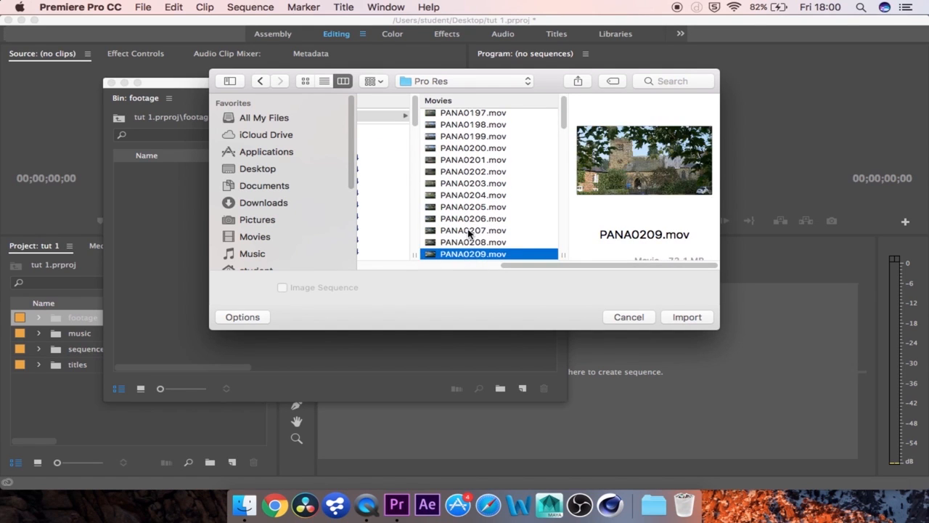
pyautogui.scroll(-4, 495, 217)
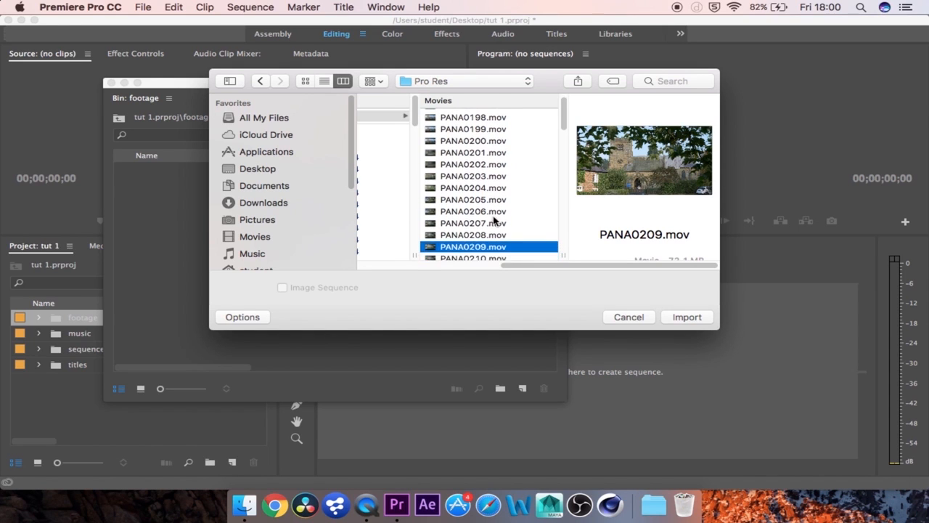
pyautogui.click(466, 183)
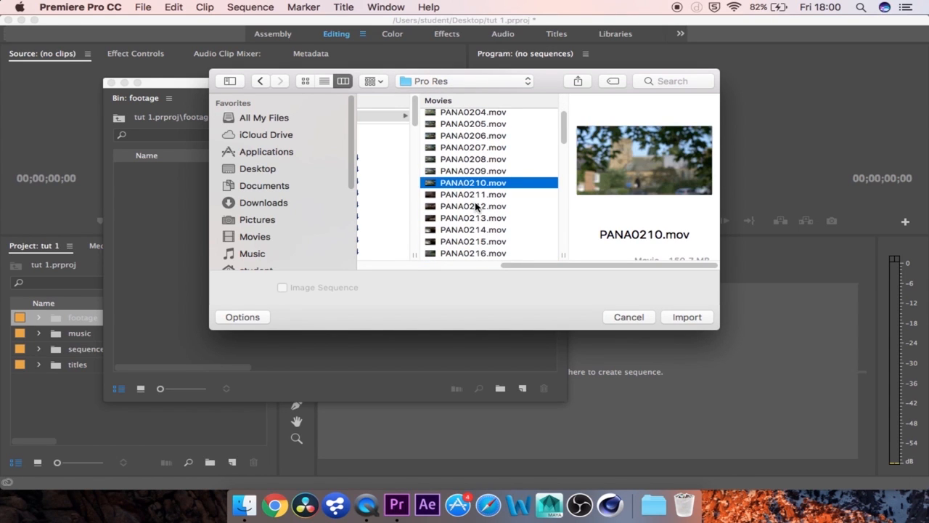
pyautogui.click(472, 195)
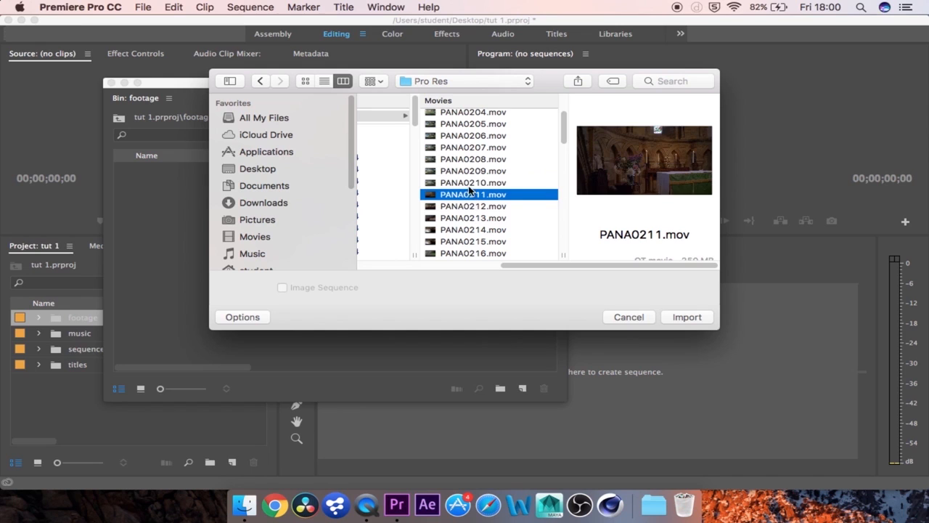
pyautogui.click(468, 183)
pyautogui.scroll(4, 468, 185)
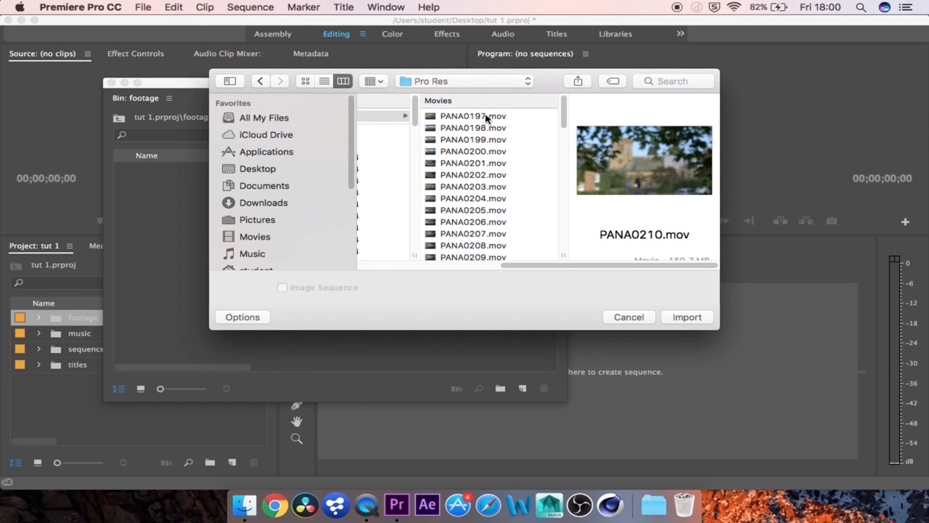
pyautogui.press('super+a')
pyautogui.click(690, 317)
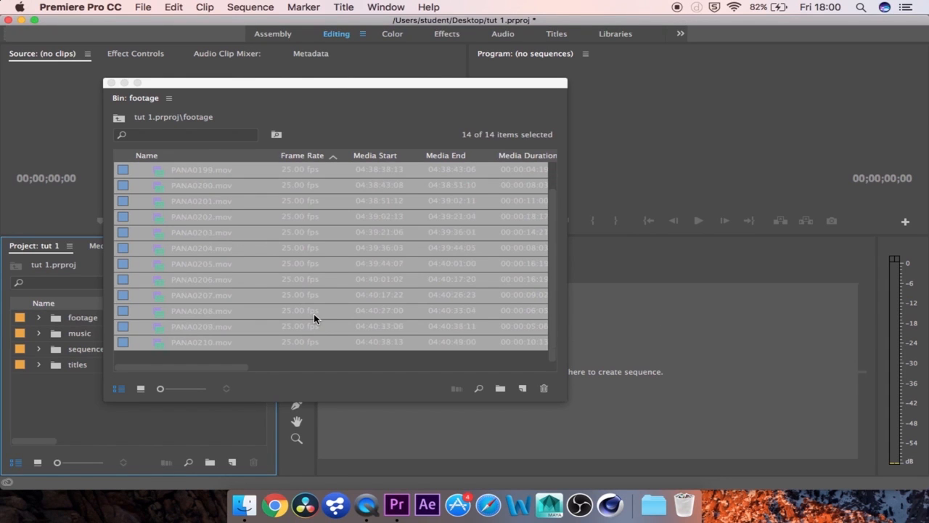
# Step: Import PANA0205.mov from the Desktop into the footage bin as well
pyautogui.click(277, 301)
pyautogui.click(256, 354)
pyautogui.rightClick(258, 359)
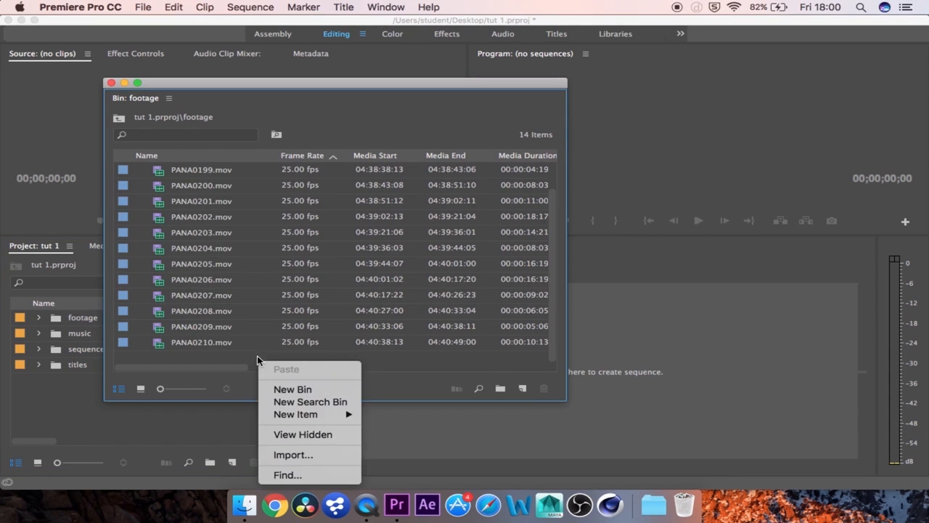
pyautogui.click(294, 455)
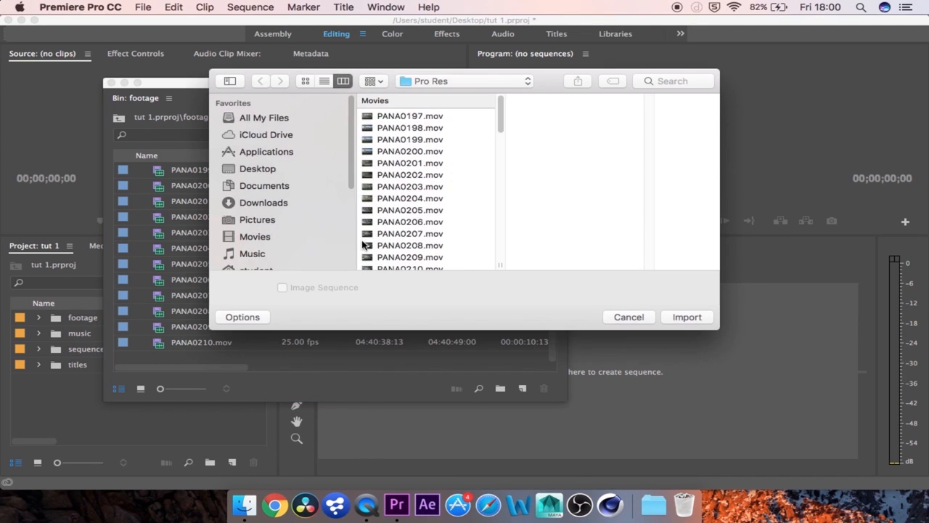
pyautogui.click(255, 175)
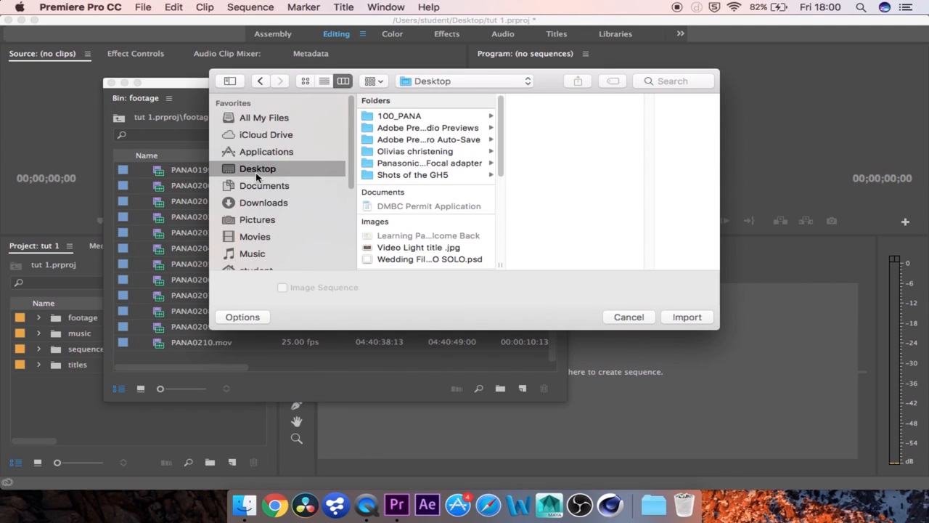
pyautogui.scroll(-5, 472, 227)
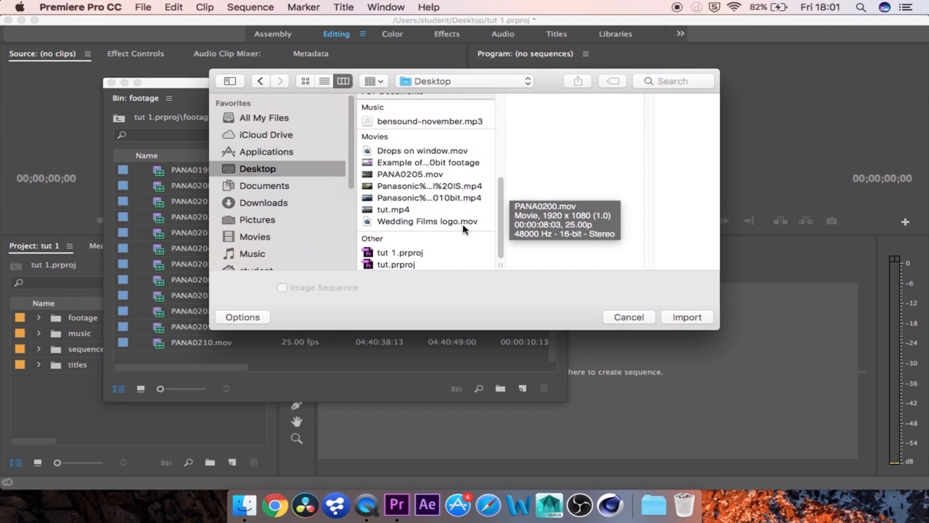
pyautogui.click(408, 176)
pyautogui.click(683, 317)
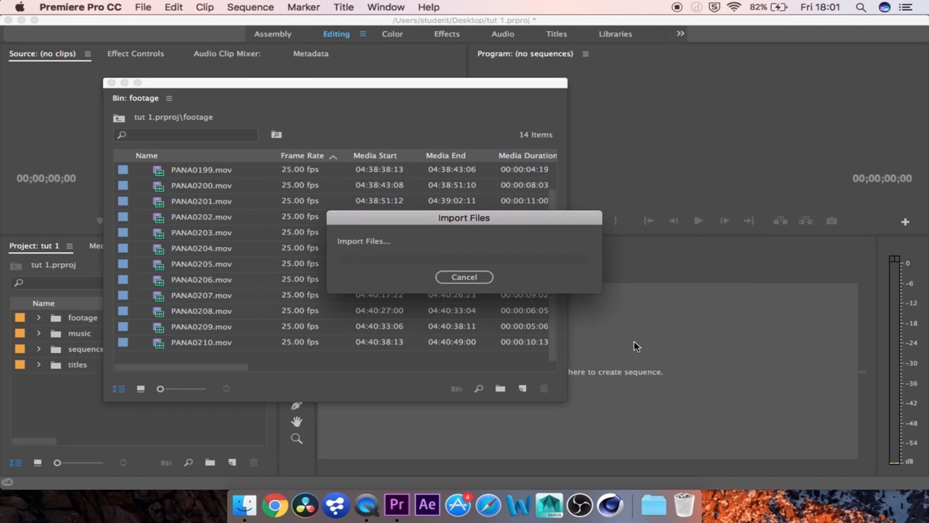
# Step: Review the list of imported clips in the footage bin and close its window
pyautogui.scroll(2, 340, 286)
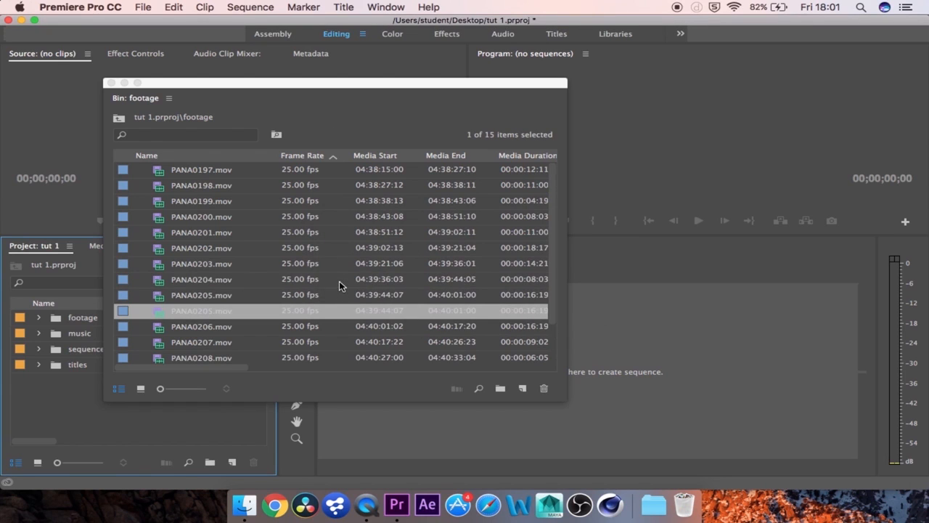
pyautogui.scroll(-3, 338, 282)
pyautogui.scroll(3, 356, 285)
pyautogui.click(111, 83)
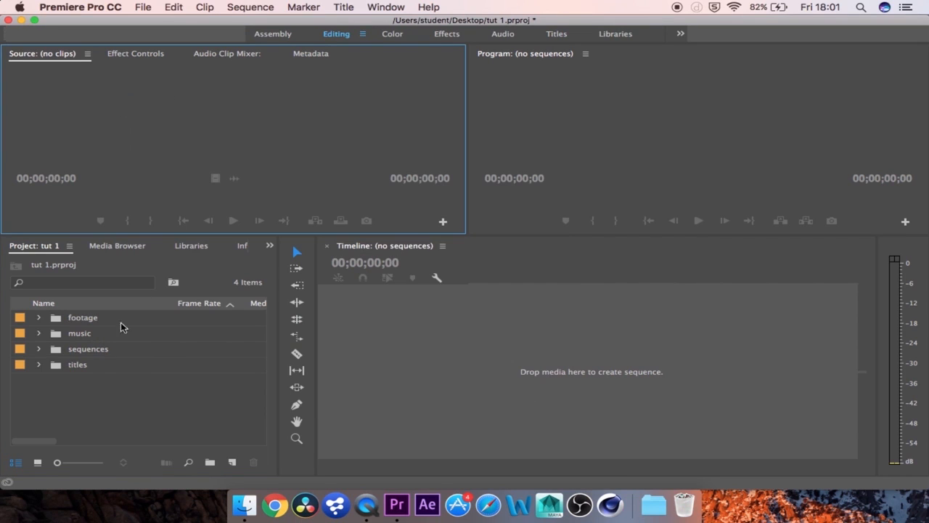
# Step: Reopen the footage bin, open the name of PANA0197.mov for editing, and leave it without renaming the clip
pyautogui.click(86, 374)
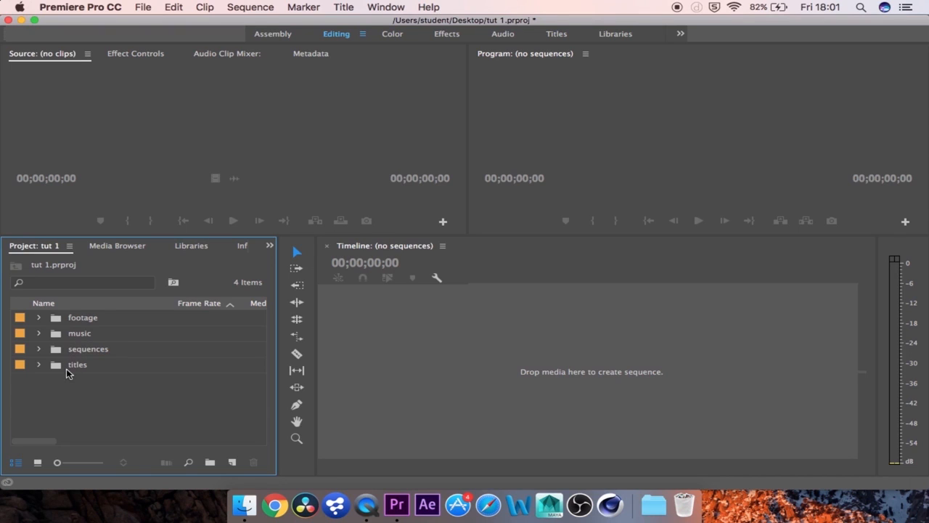
pyautogui.click(68, 389)
pyautogui.doubleClick(88, 320)
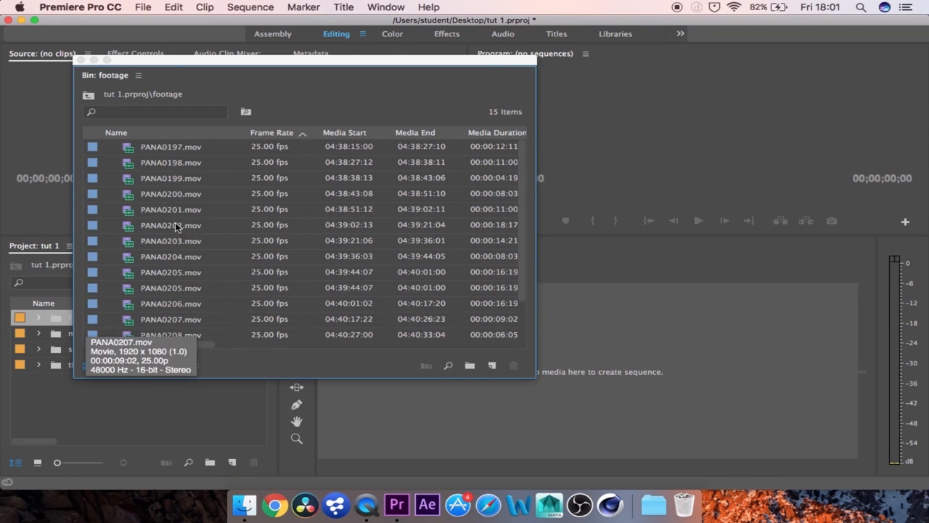
pyautogui.click(164, 148)
pyautogui.click(164, 147)
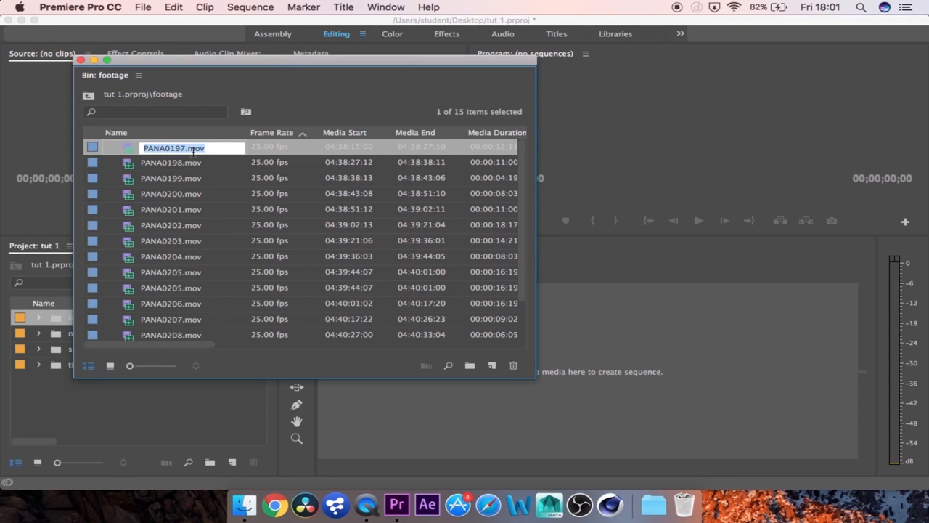
pyautogui.click(181, 181)
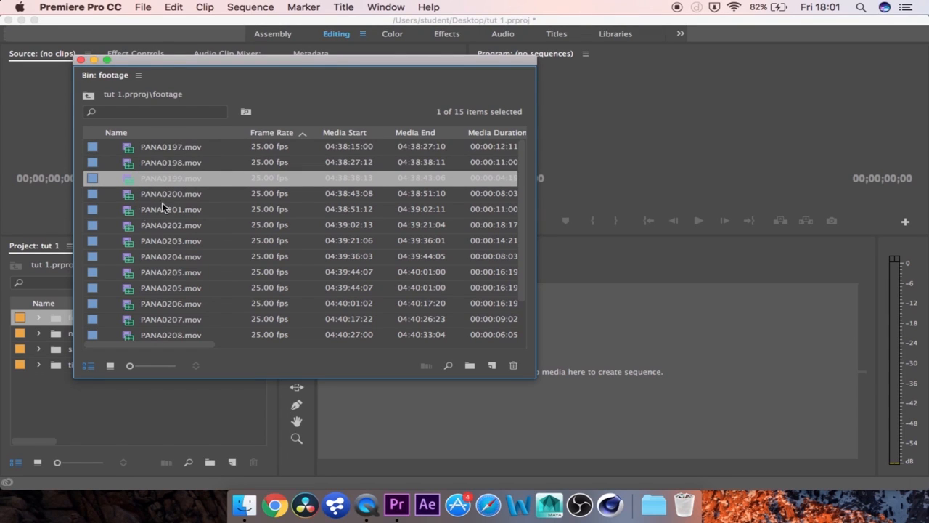
pyautogui.click(163, 148)
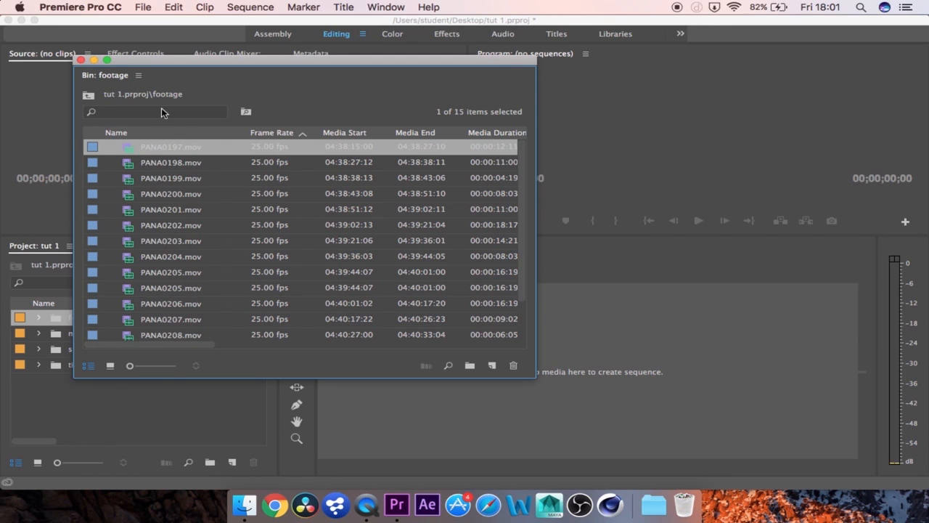
# Step: Show the footage bin's clips as thumbnails and move its window clear of the Program monitor and timeline
pyautogui.click(110, 365)
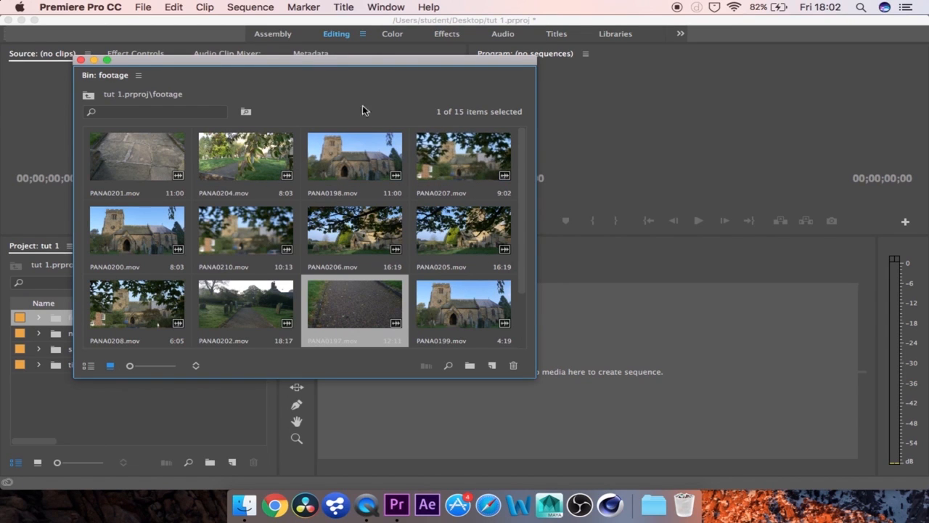
pyautogui.moveTo(269, 62); pyautogui.dragTo(190, 33)
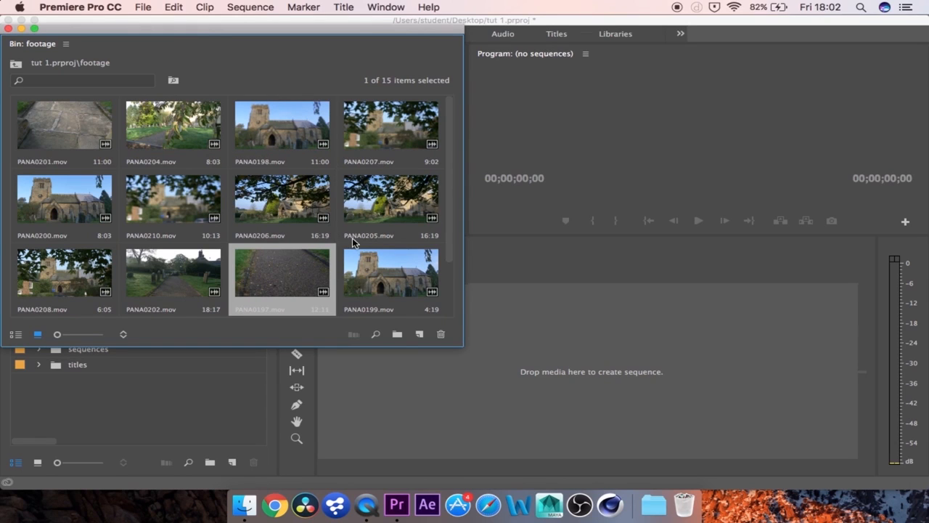
pyautogui.scroll(-3, 394, 262)
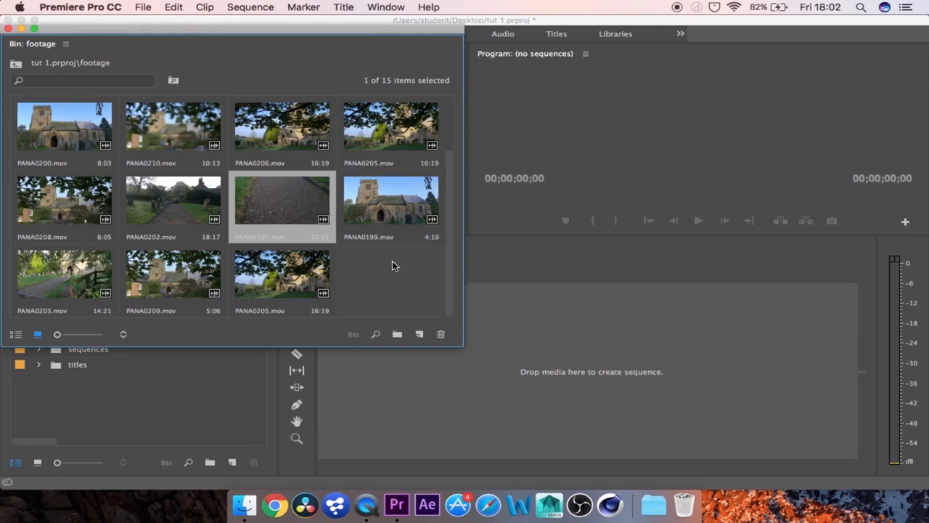
pyautogui.click(300, 281)
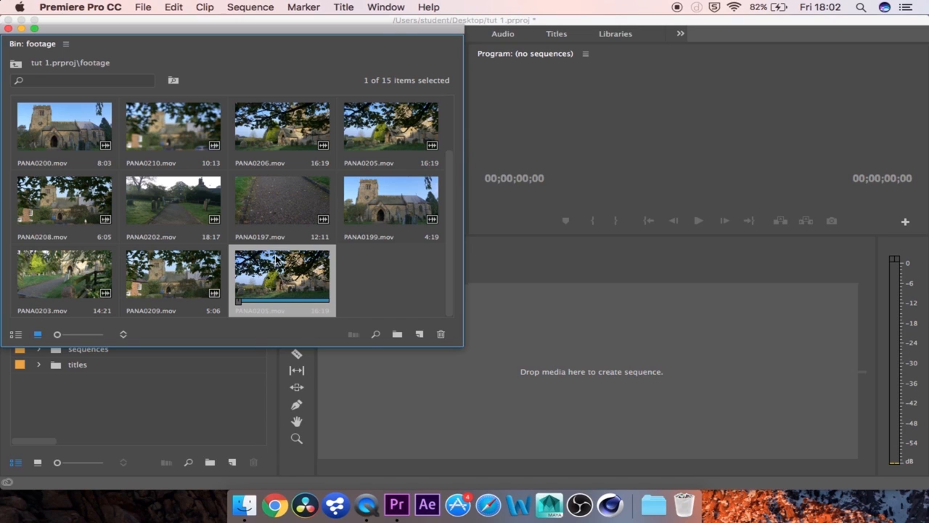
# Step: Create a sequence in the footage bin from the DV - PAL Standard 48kHz preset and delete it again
pyautogui.click(370, 290)
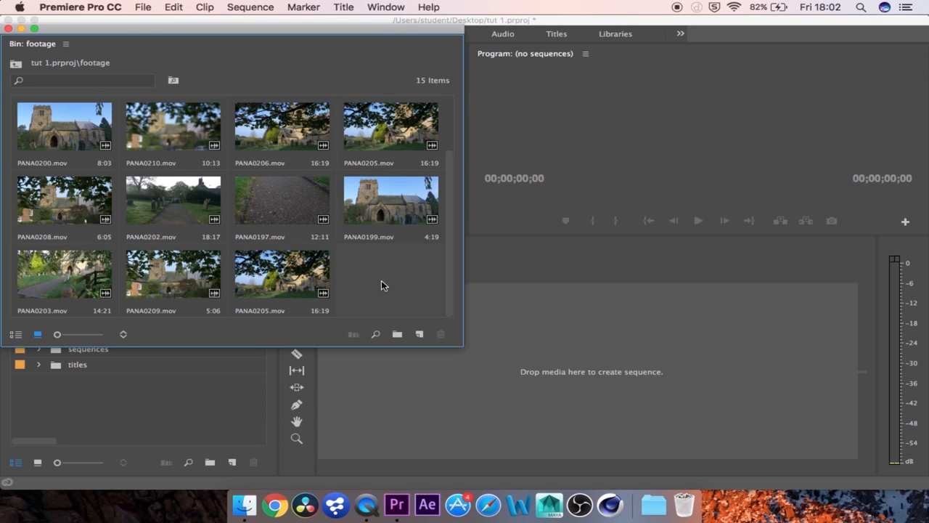
pyautogui.rightClick(381, 284)
pyautogui.moveTo(439, 341)
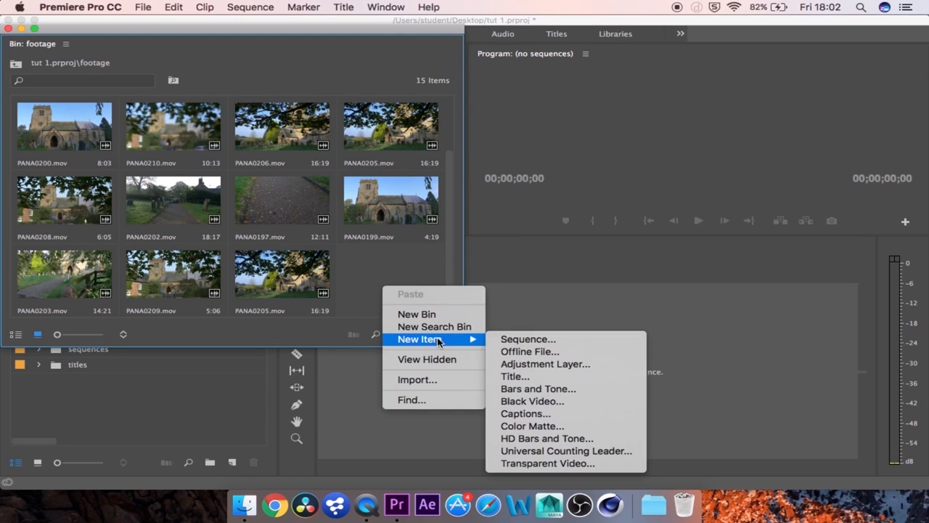
pyautogui.click(496, 342)
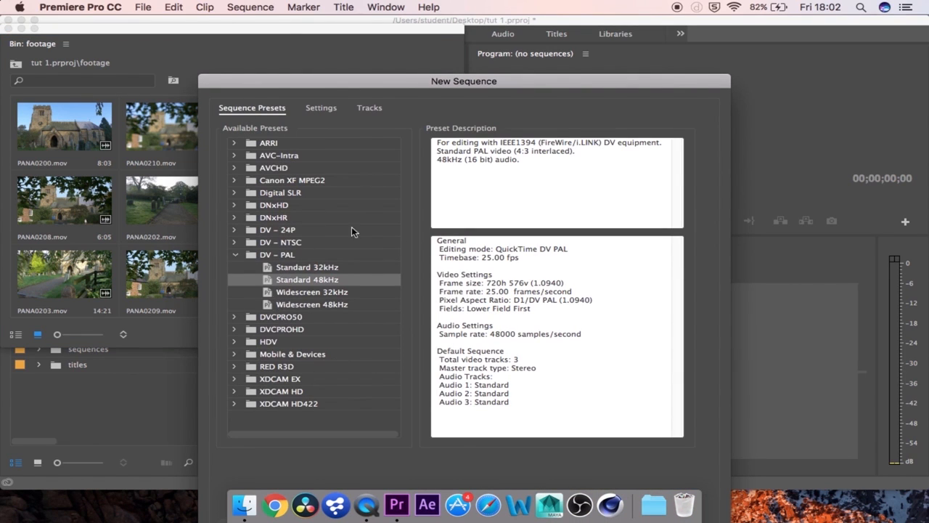
pyautogui.moveTo(336, 71); pyautogui.dragTo(315, 16)
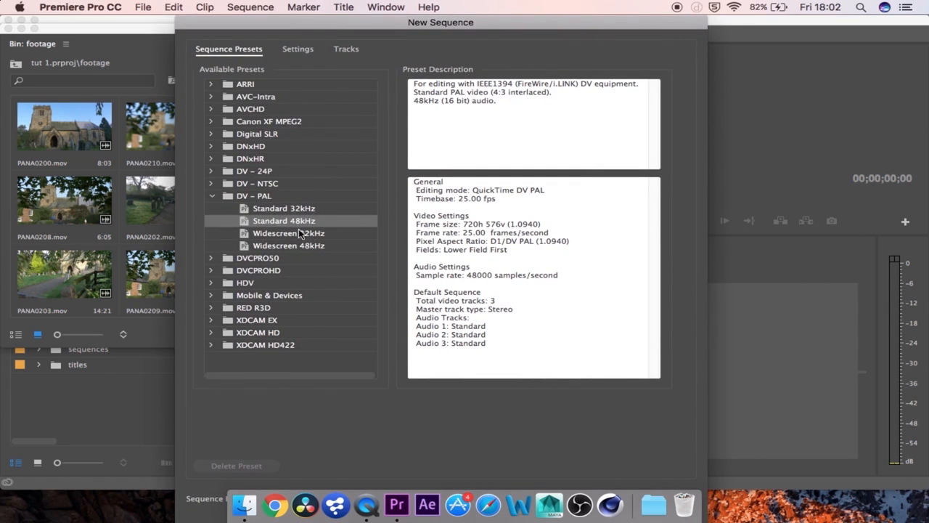
pyautogui.moveTo(320, 22); pyautogui.dragTo(514, 21)
pyautogui.moveTo(588, 22); pyautogui.dragTo(587, 47)
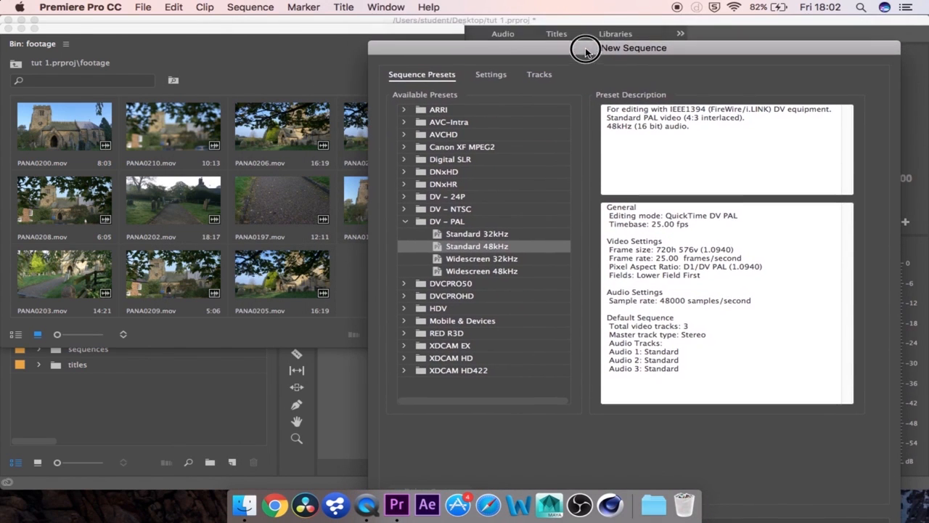
pyautogui.moveTo(370, 47); pyautogui.dragTo(356, 21)
pyautogui.click(811, 515)
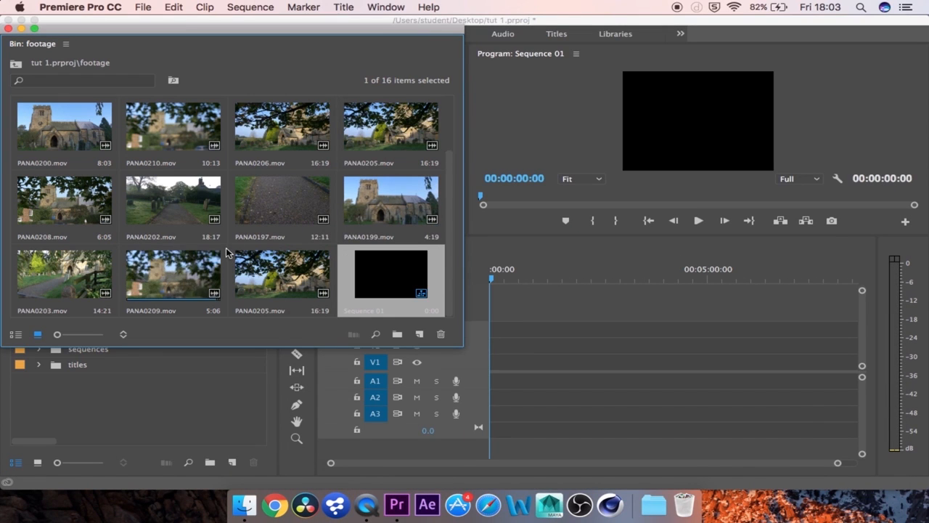
pyautogui.click(402, 301)
pyautogui.moveTo(402, 302); pyautogui.dragTo(440, 334)
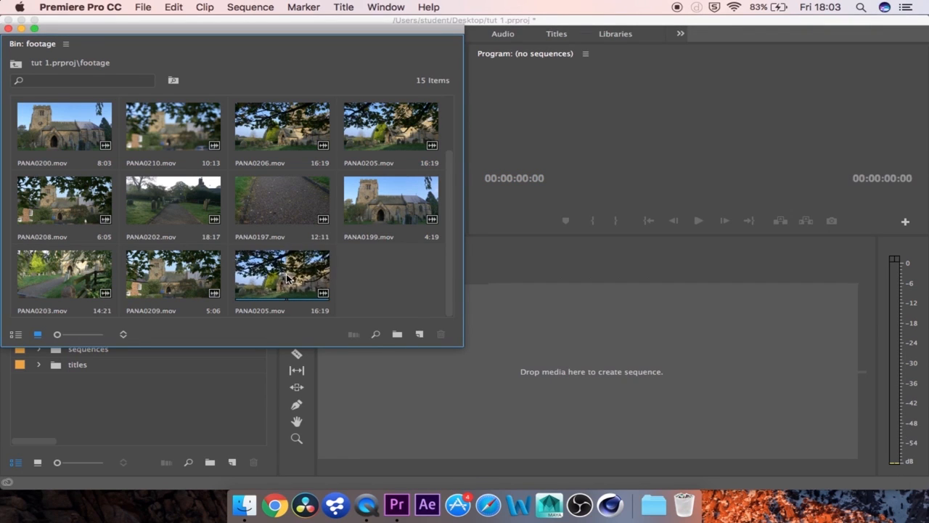
# Step: Create a sequence by placing the last PANA0205.mov clip in the empty timeline, and delete that sequence from the footage bin
pyautogui.moveTo(290, 272); pyautogui.dragTo(525, 351)
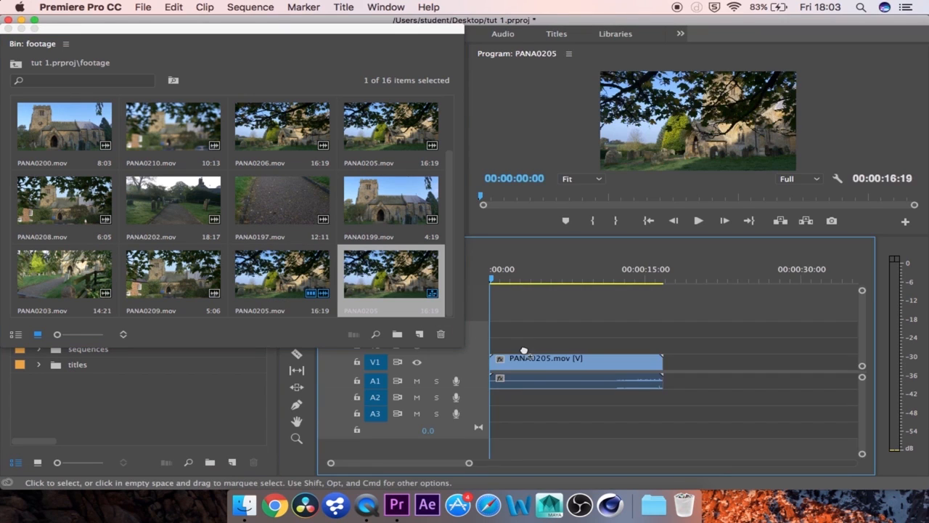
pyautogui.click(374, 279)
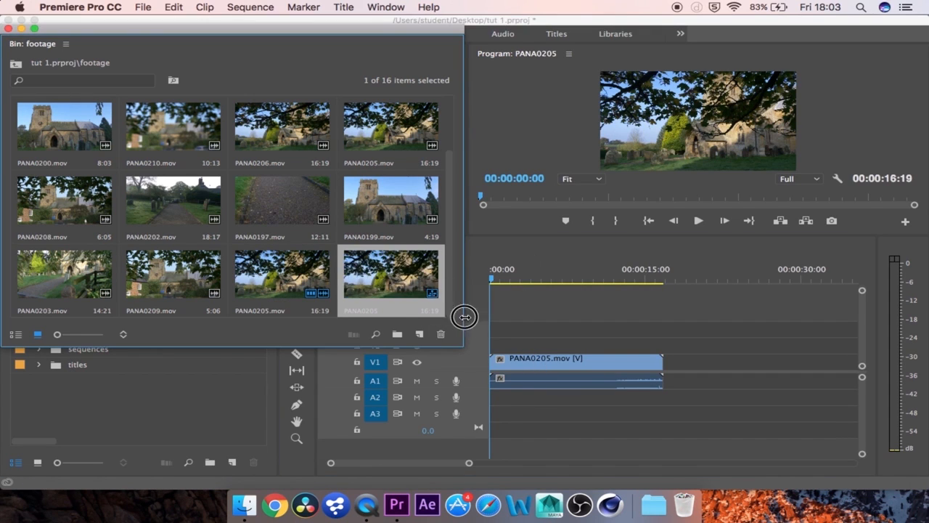
pyautogui.moveTo(406, 299); pyautogui.dragTo(441, 334)
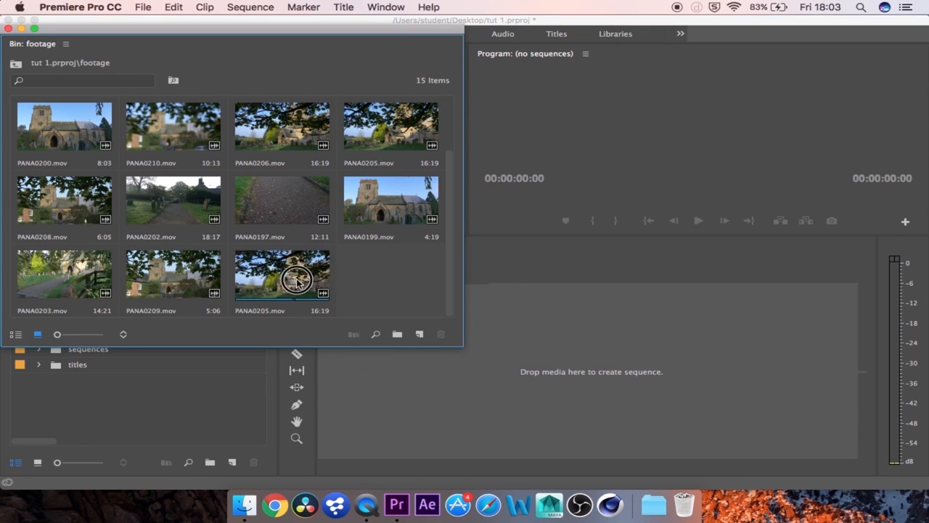
# Step: Create a new sequence directly from the last PANA0205.mov clip within the footage bin, and compare the thumbnails of clip and sequence
pyautogui.moveTo(296, 276); pyautogui.dragTo(421, 336)
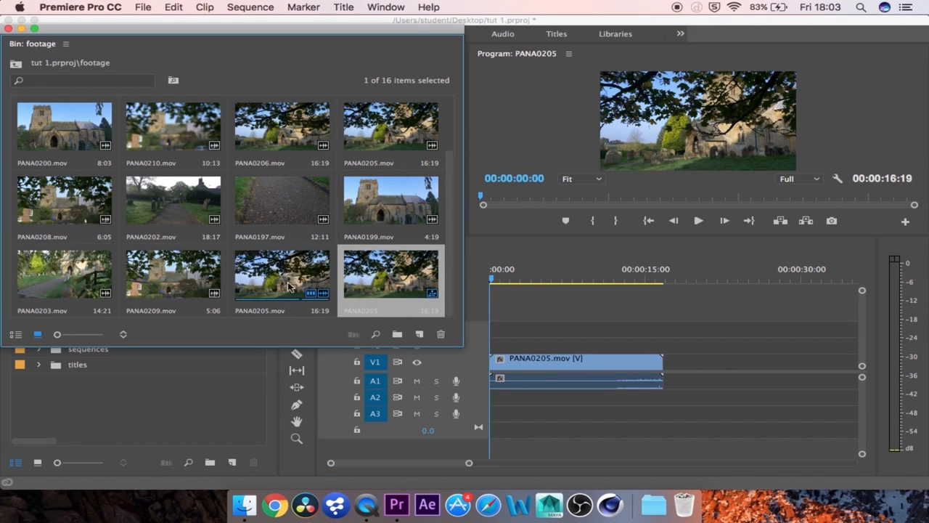
pyautogui.click(285, 285)
pyautogui.click(374, 305)
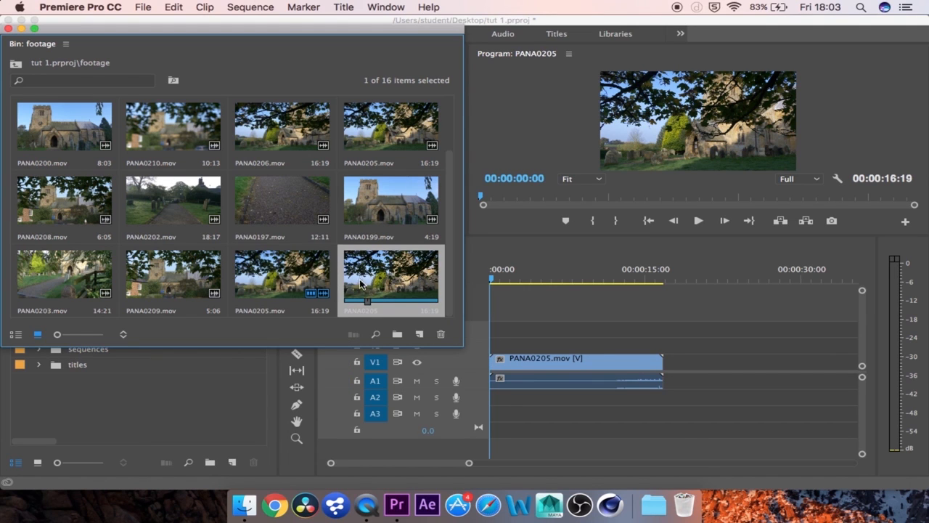
pyautogui.moveTo(322, 302)
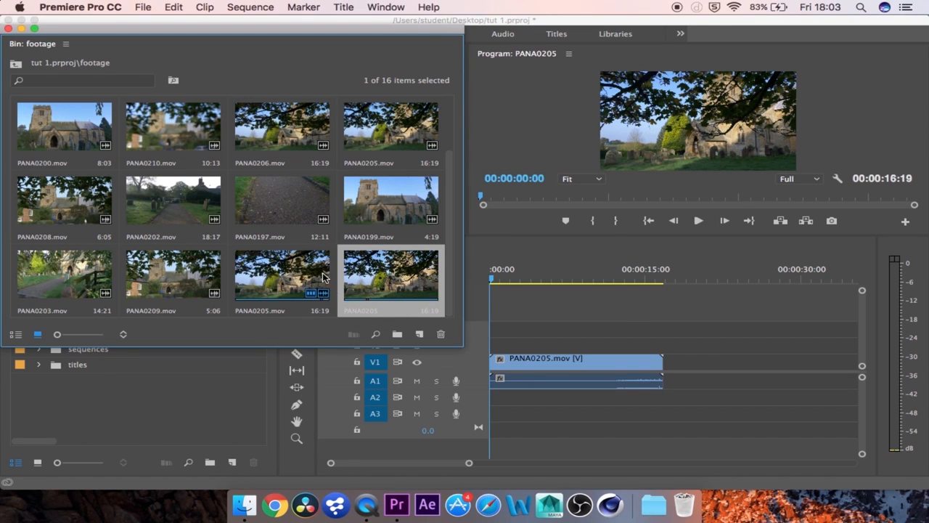
pyautogui.press('super+s')
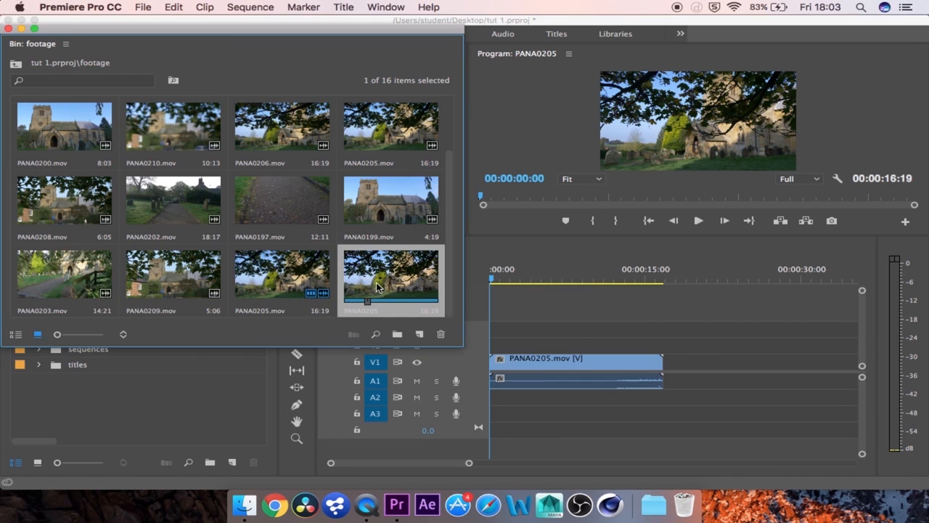
pyautogui.click(310, 281)
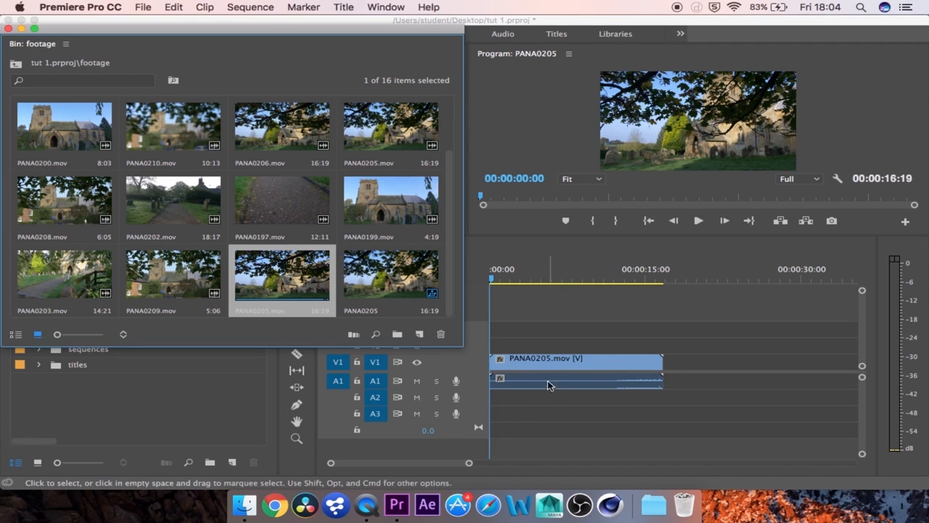
pyautogui.click(407, 289)
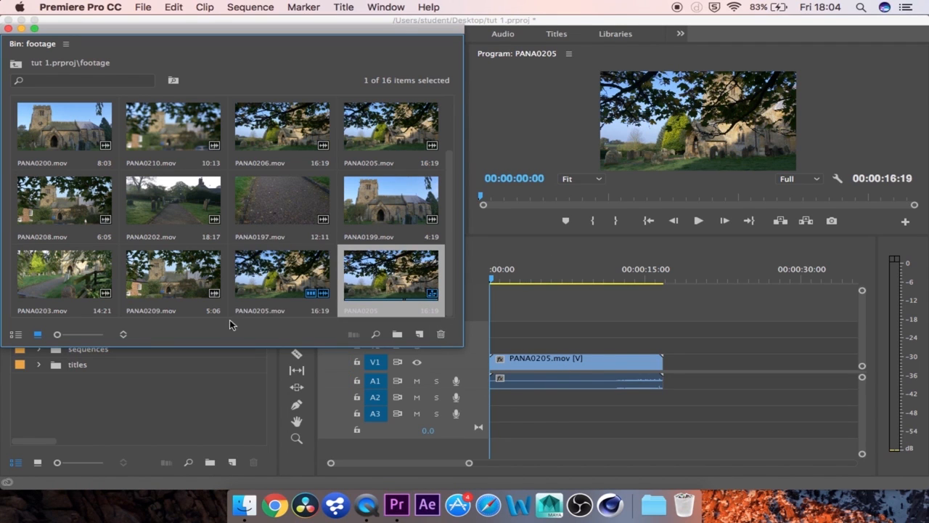
# Step: Show the footage bin as a list and move the PANA0205 sequence into the sequences bin
pyautogui.click(16, 335)
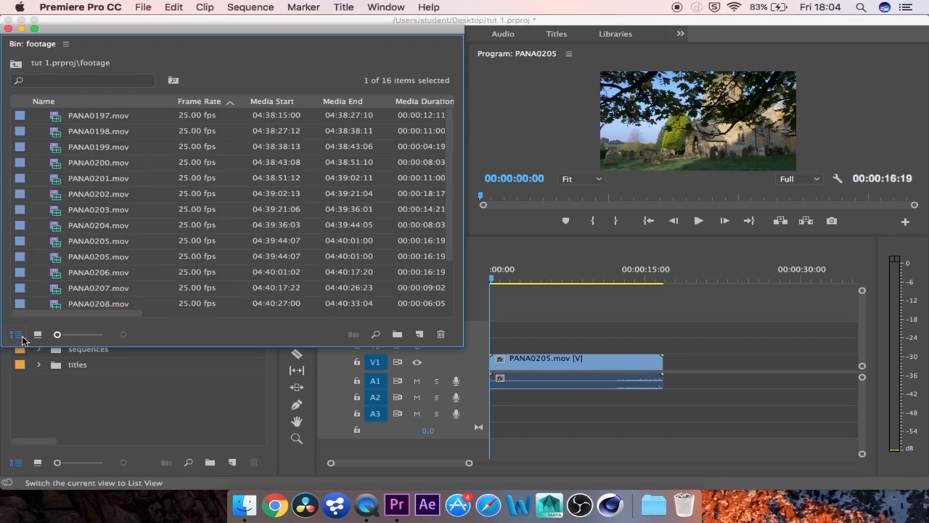
pyautogui.scroll(-2, 192, 209)
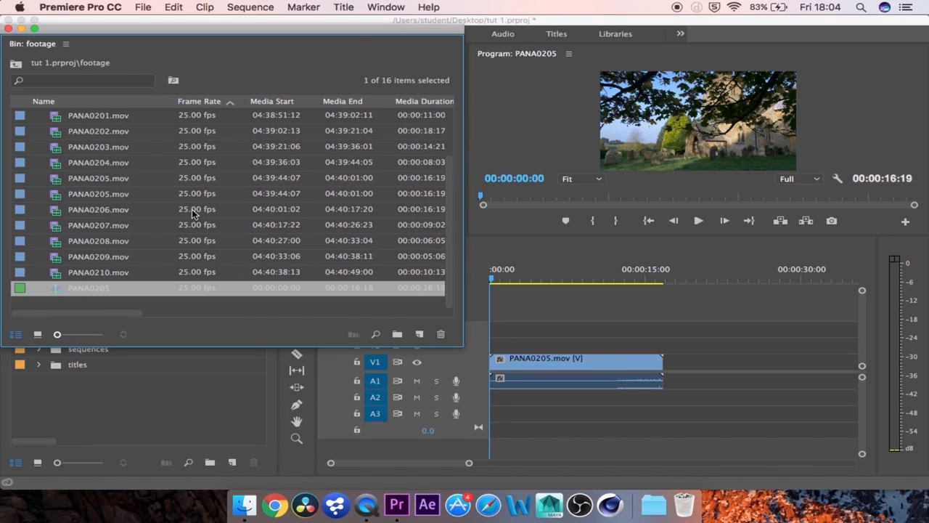
pyautogui.click(119, 301)
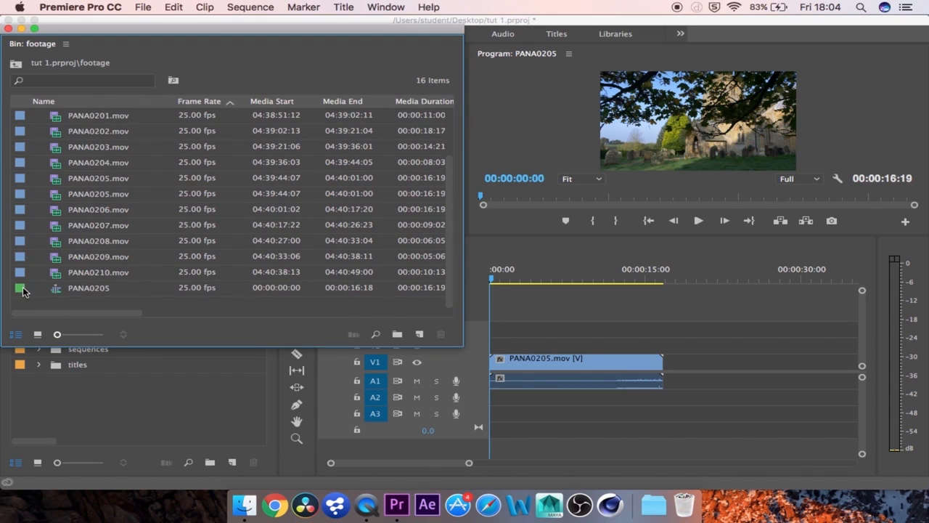
pyautogui.click(63, 292)
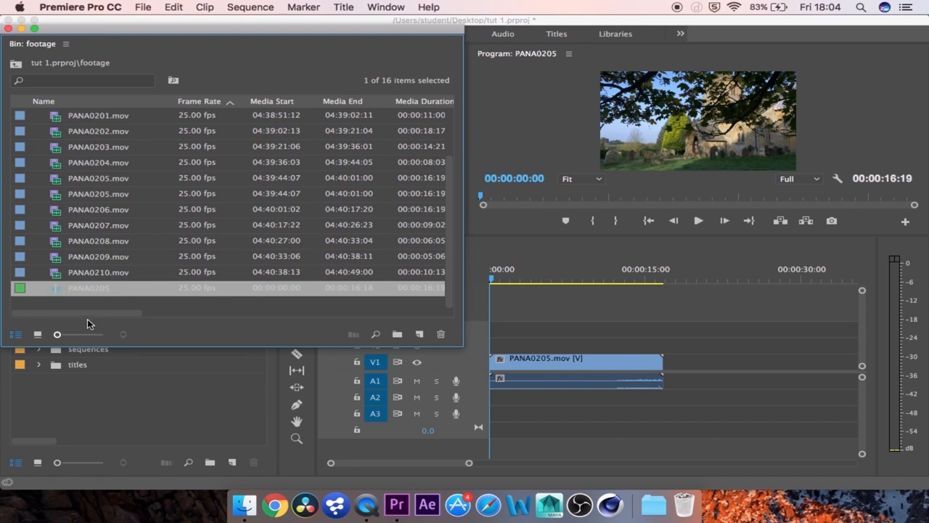
pyautogui.moveTo(61, 290); pyautogui.dragTo(93, 349)
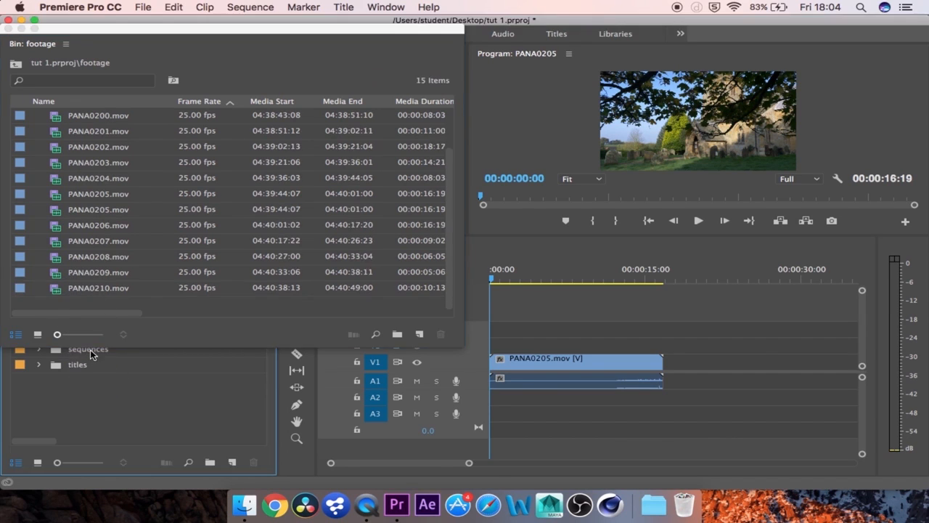
pyautogui.click(93, 351)
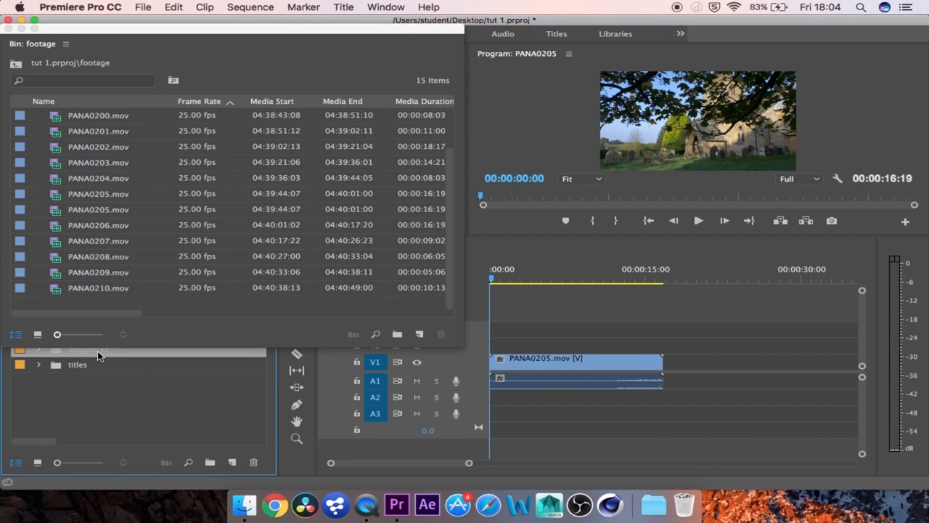
# Step: Close the footage bin's window and open the sequences bin in its own window
pyautogui.click(8, 28)
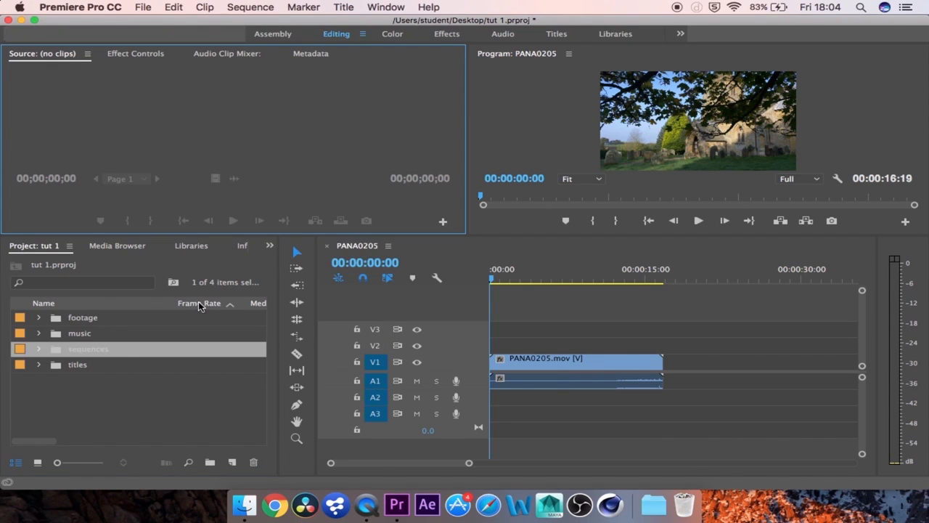
pyautogui.click(94, 350)
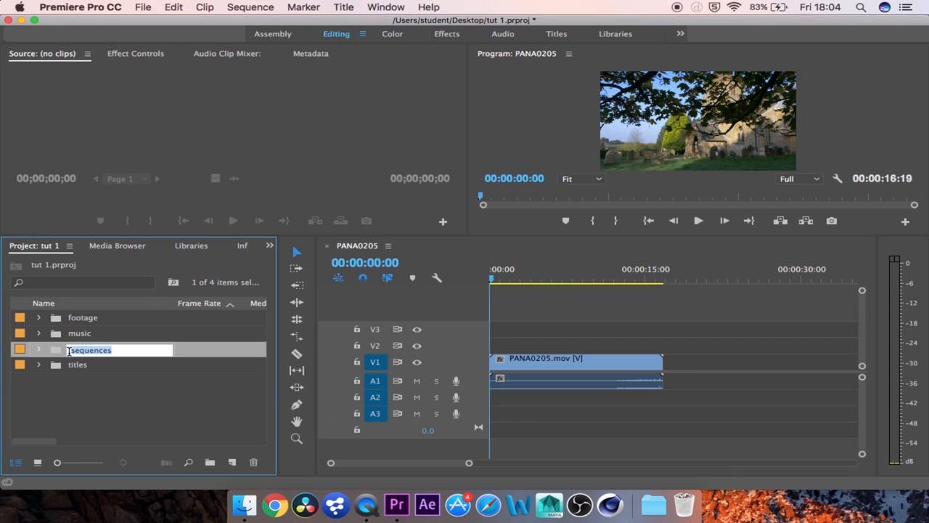
pyautogui.doubleClick(56, 350)
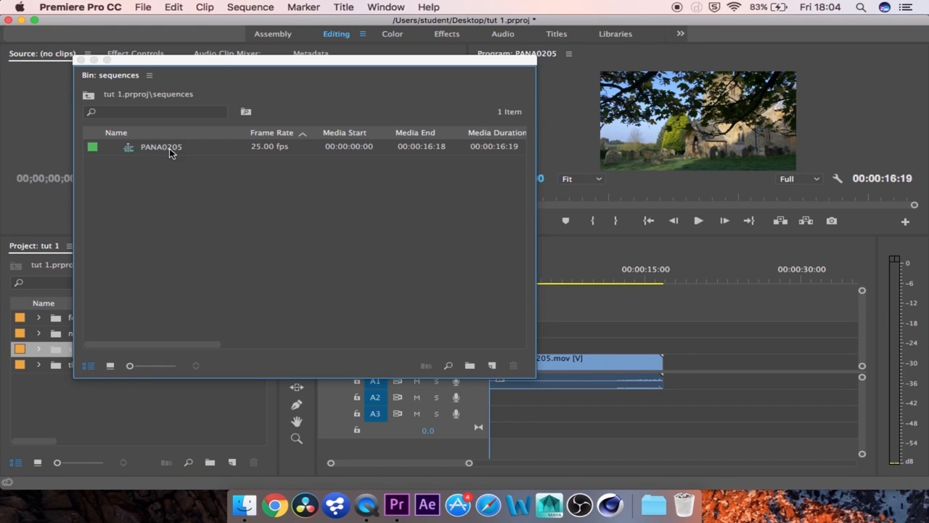
# Step: Rename the PANA0205 sequence as "rough cut" and close the sequences bin's window
pyautogui.click(169, 149)
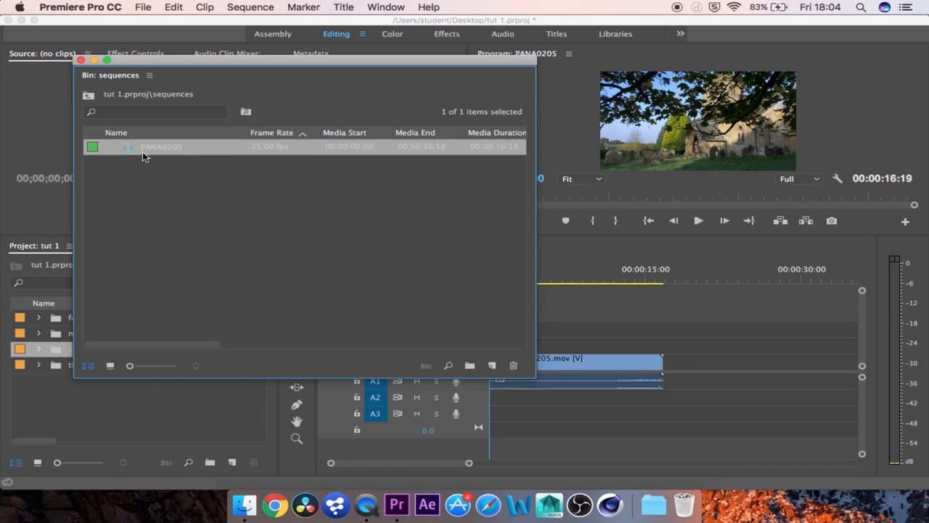
pyautogui.click(155, 149)
pyautogui.write('rou')
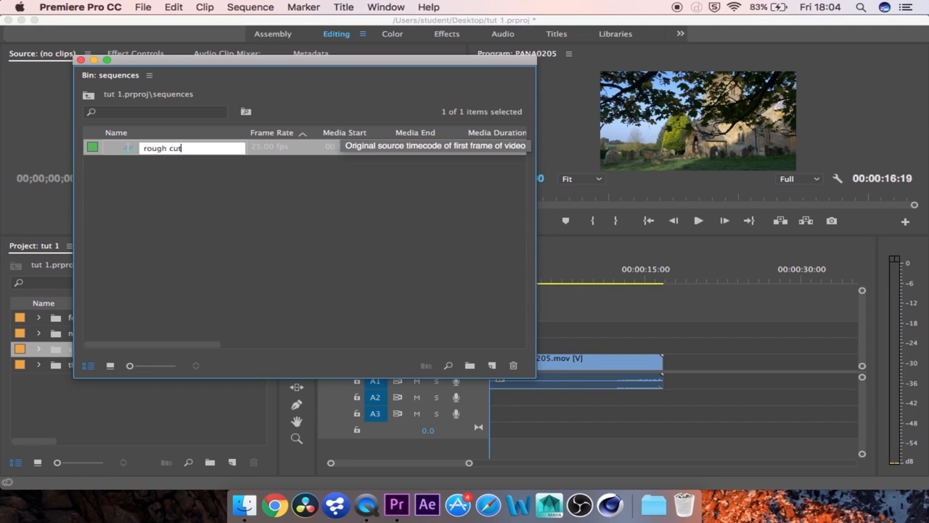
pyautogui.write('gh cut')
pyautogui.click(312, 231)
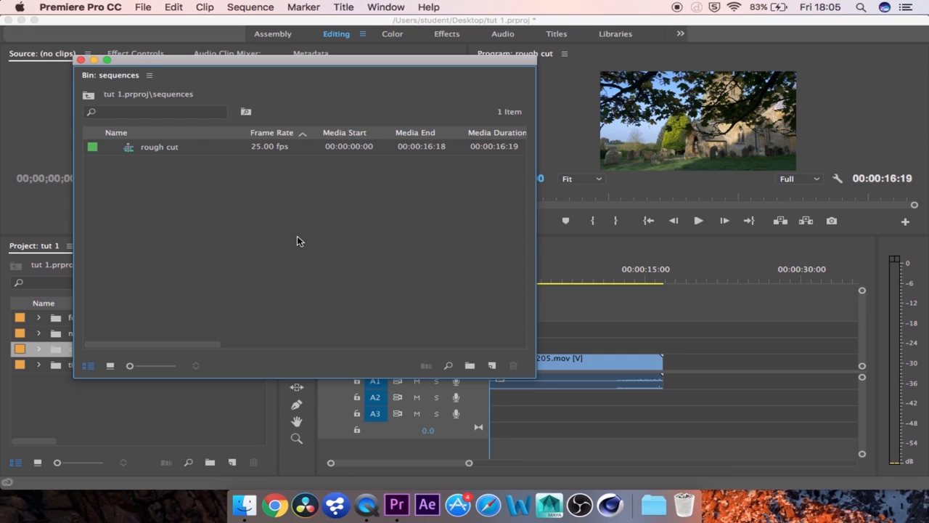
pyautogui.click(155, 149)
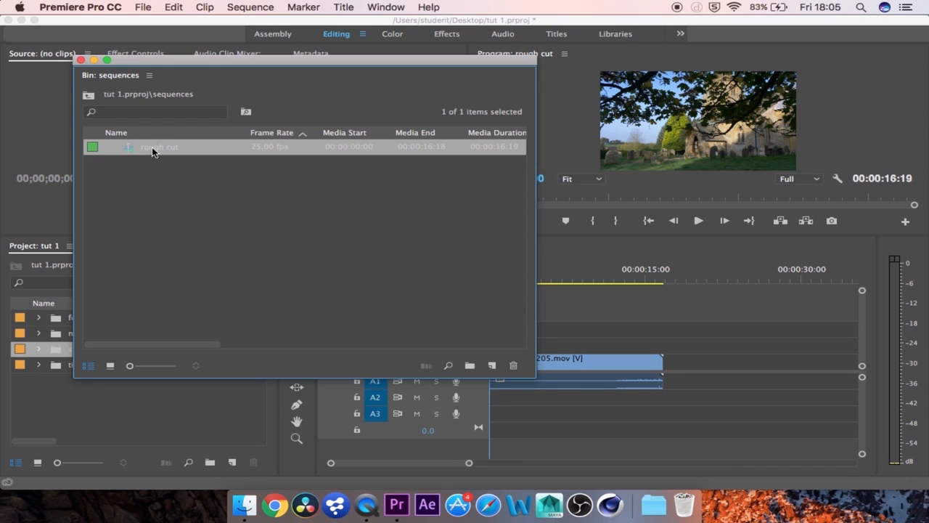
pyautogui.click(80, 60)
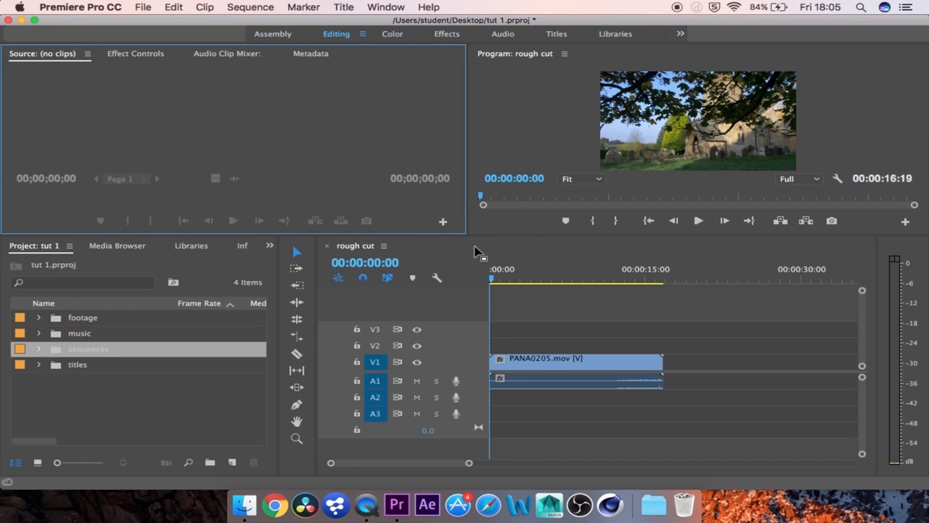
# Step: Enlarge the Source and Program monitors above the timeline, and delete the PANA0205.mov clip from the rough cut sequence
pyautogui.click(357, 245)
pyautogui.moveTo(356, 245); pyautogui.dragTo(356, 281)
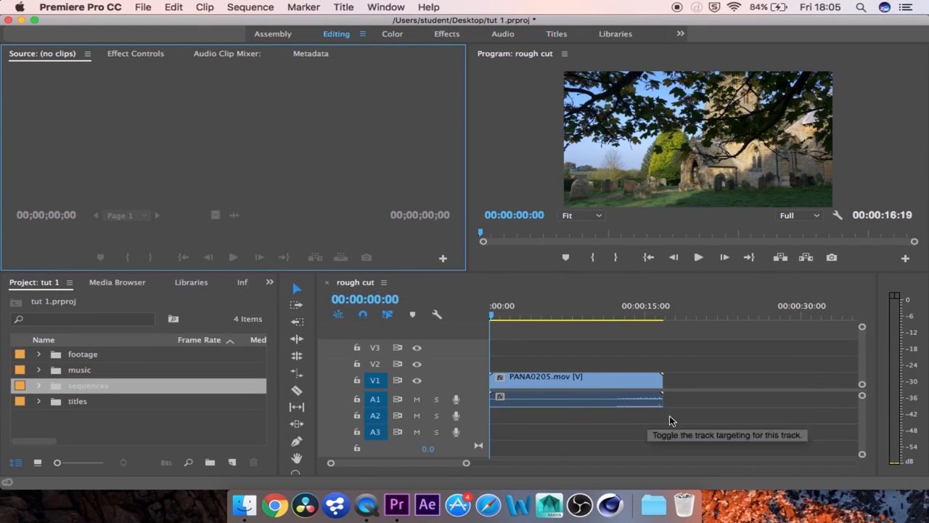
pyautogui.click(541, 385)
pyautogui.press('Delete')
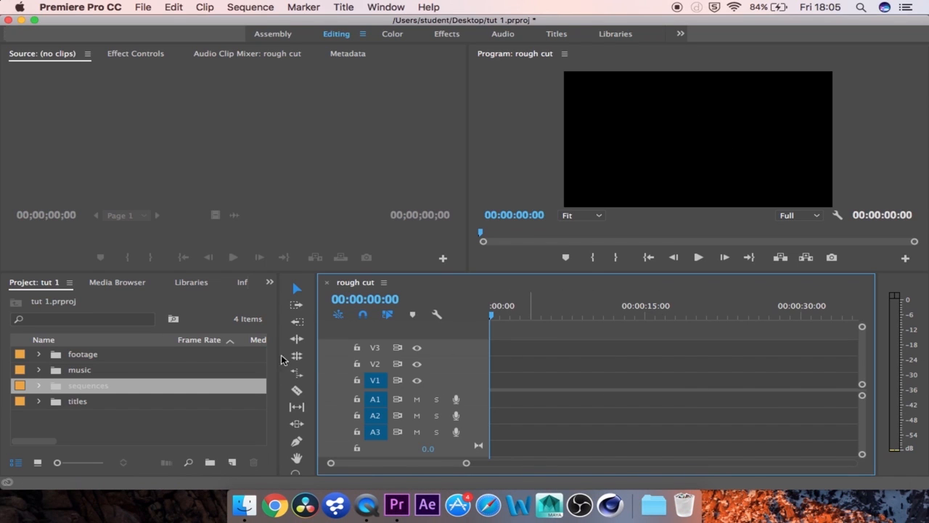
# Step: Reopen the footage bin and show its clips as thumbnails, down to the last ones
pyautogui.click(71, 424)
pyautogui.doubleClick(92, 360)
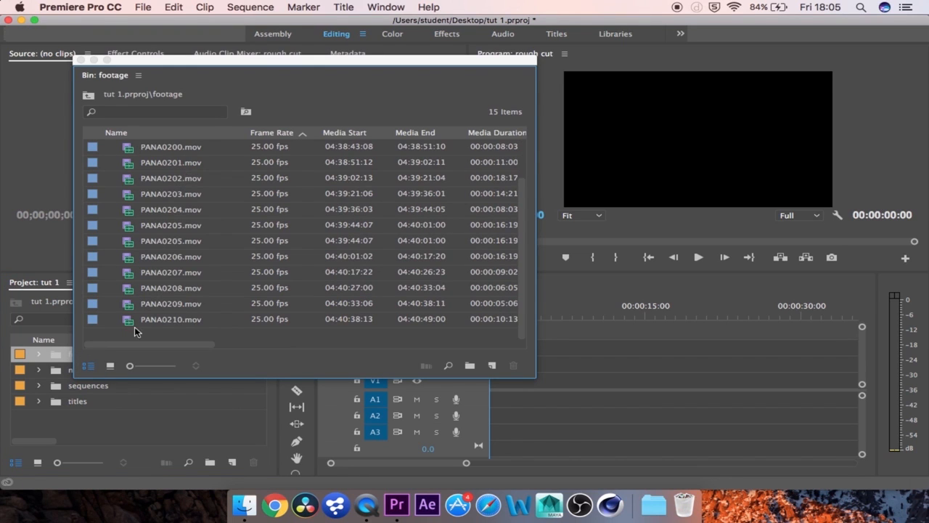
pyautogui.click(109, 365)
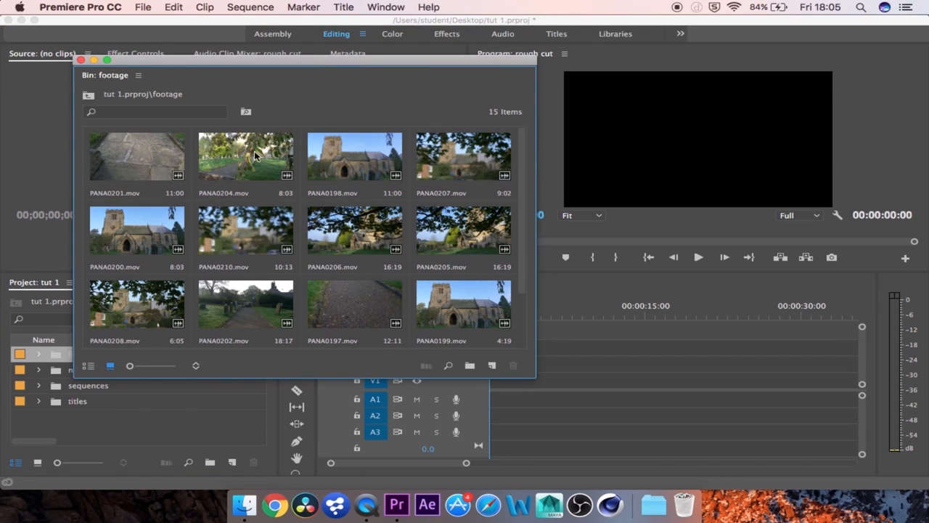
pyautogui.scroll(-2, 285, 228)
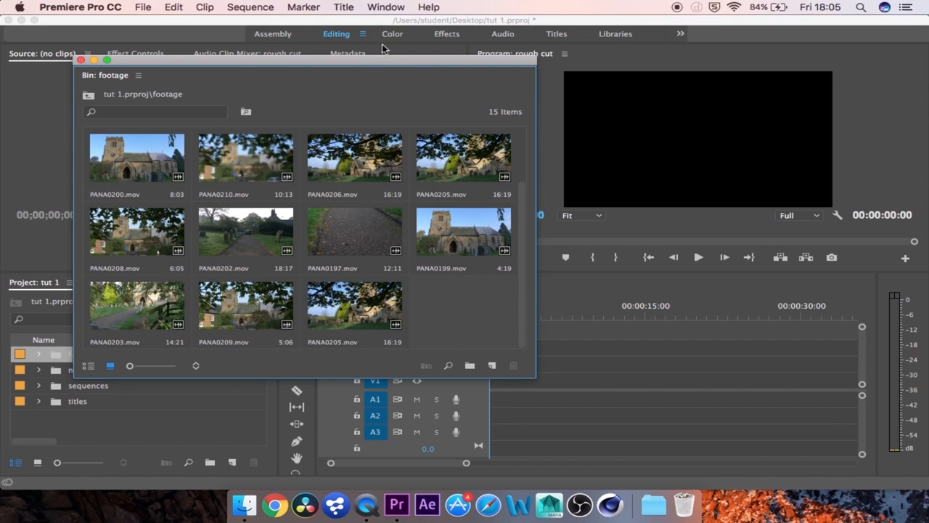
# Step: Load PANA0200.mov from the footage bin into the Source monitor, and close the bin's window
pyautogui.moveTo(375, 62); pyautogui.dragTo(619, 131)
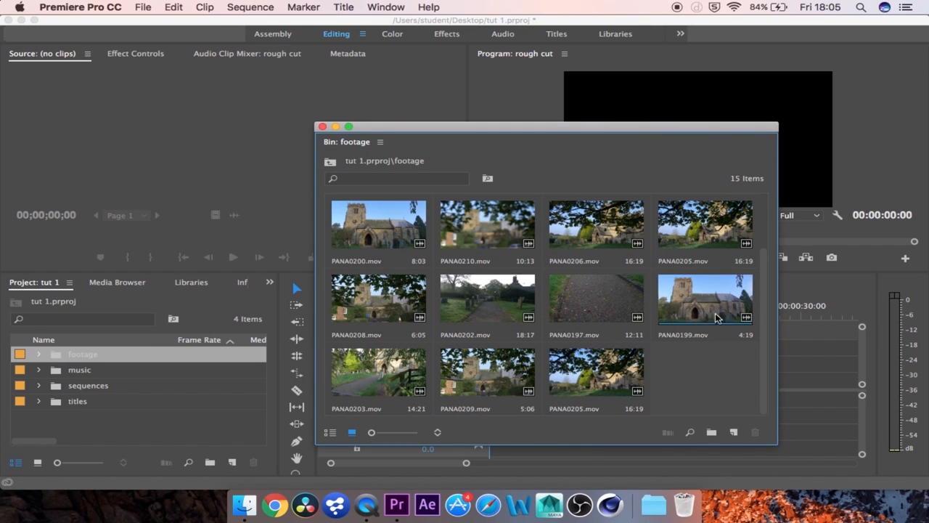
pyautogui.scroll(2, 694, 317)
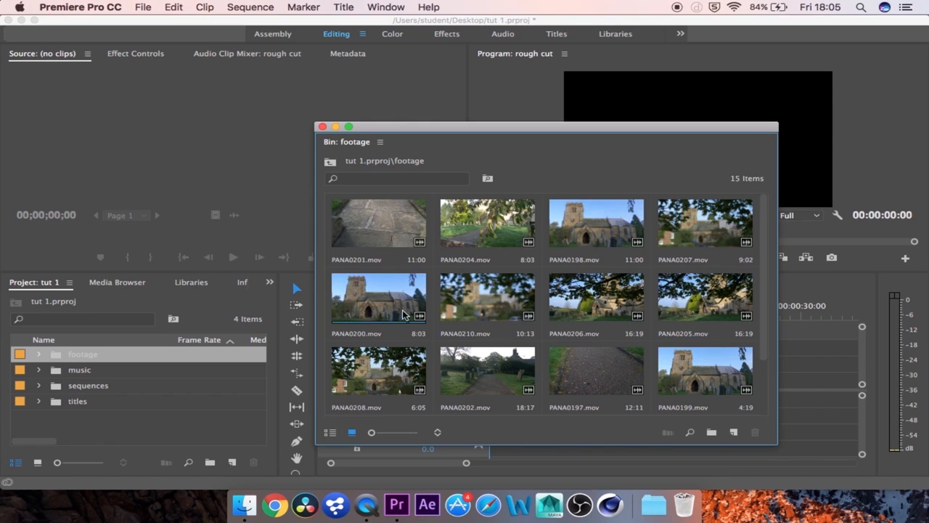
pyautogui.doubleClick(381, 304)
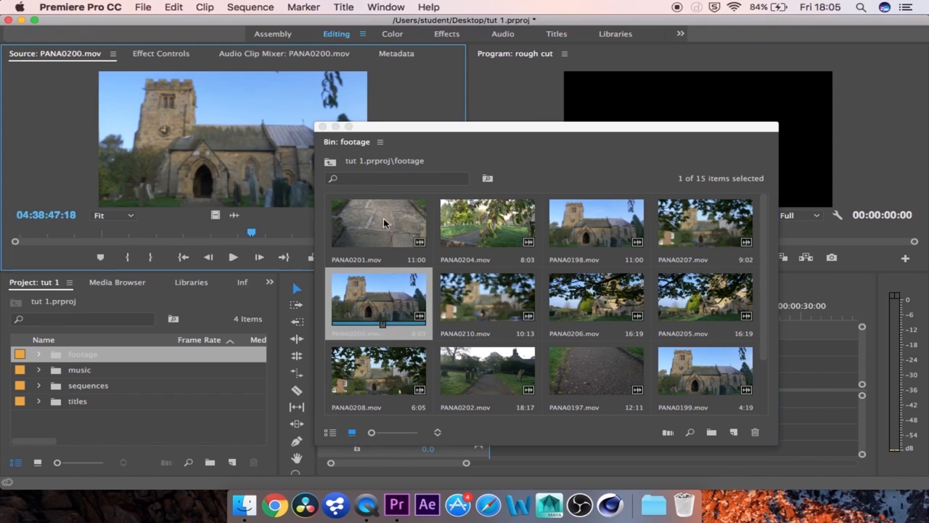
pyautogui.click(322, 127)
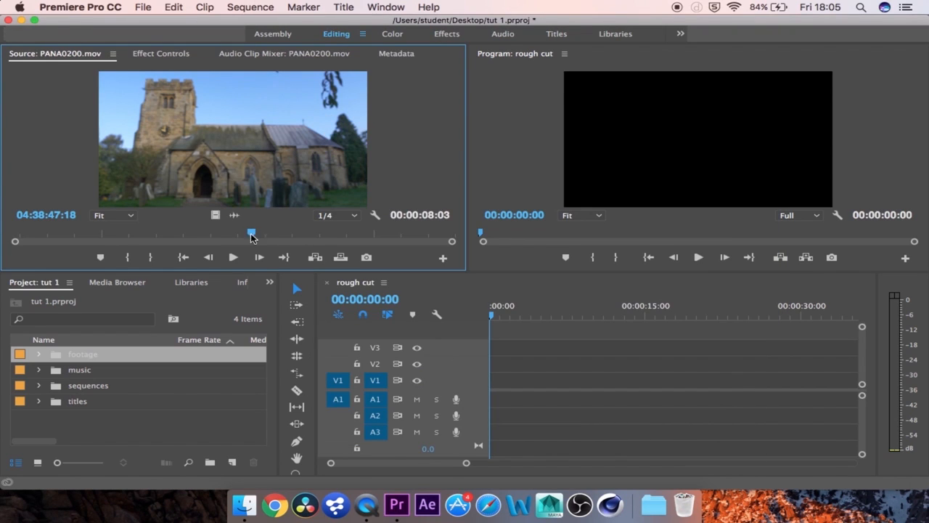
# Step: Mute the computer's sound and play PANA0200.mov in the Source monitor from its start to 04:38:49:14
pyautogui.moveTo(251, 232); pyautogui.dragTo(80, 254)
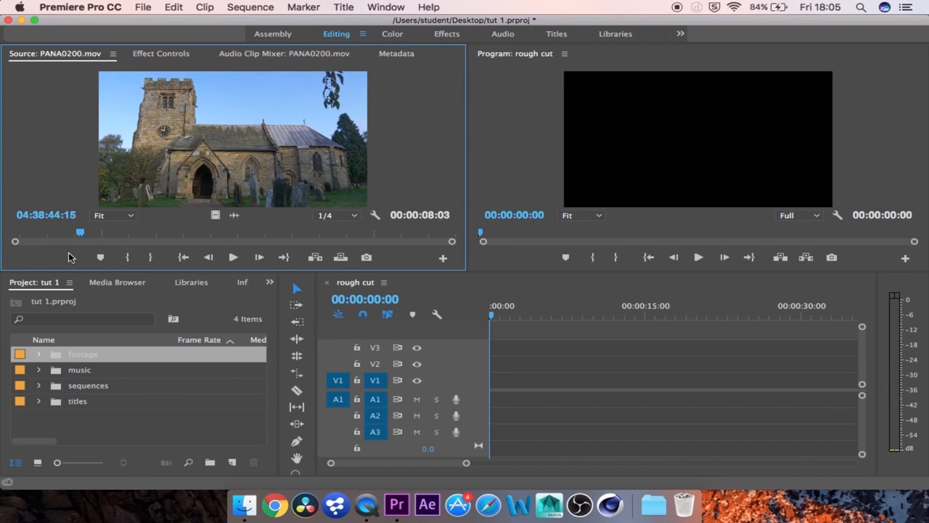
pyautogui.press('XF86AudioMute')
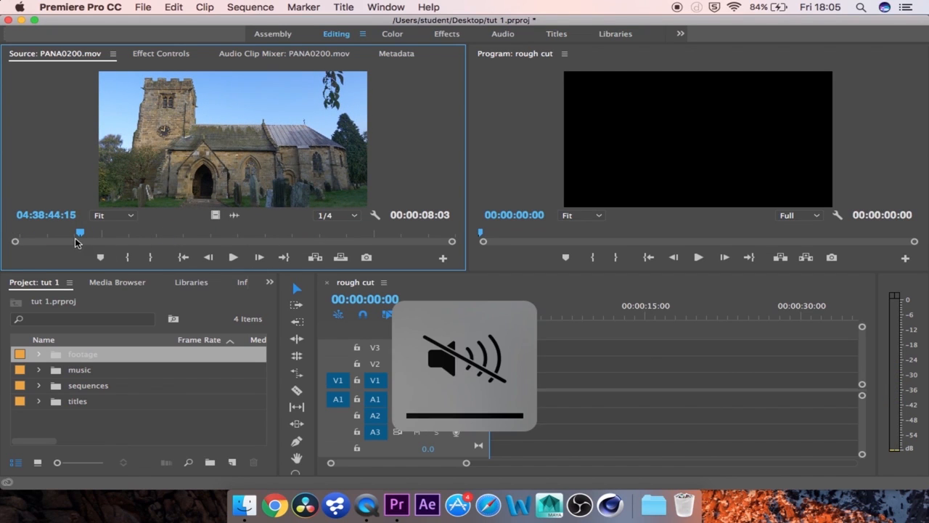
pyautogui.moveTo(80, 236); pyautogui.dragTo(3, 233)
pyautogui.press('space')
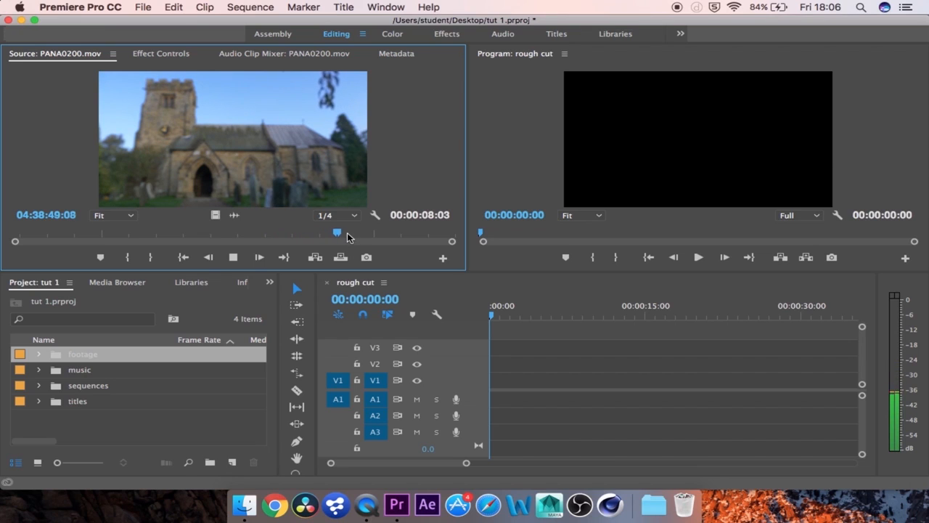
pyautogui.press('space')
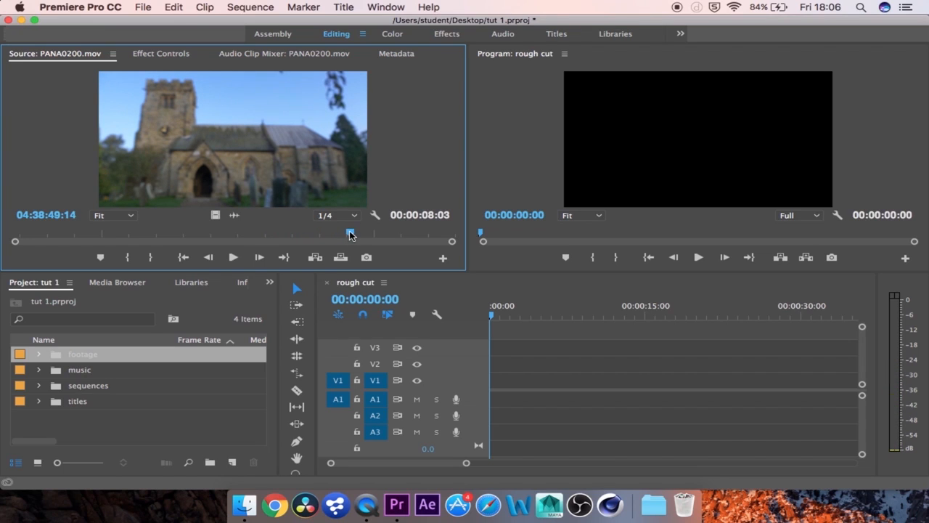
# Step: Mark PANA0200.mov's In point at 04:38:43:19 and its Out point at 04:38:49:08
pyautogui.press('i')
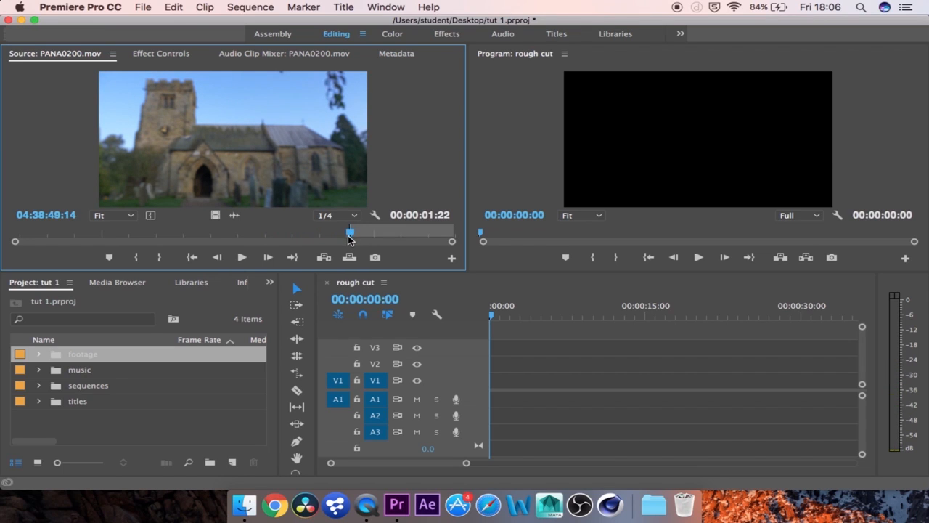
pyautogui.press('o')
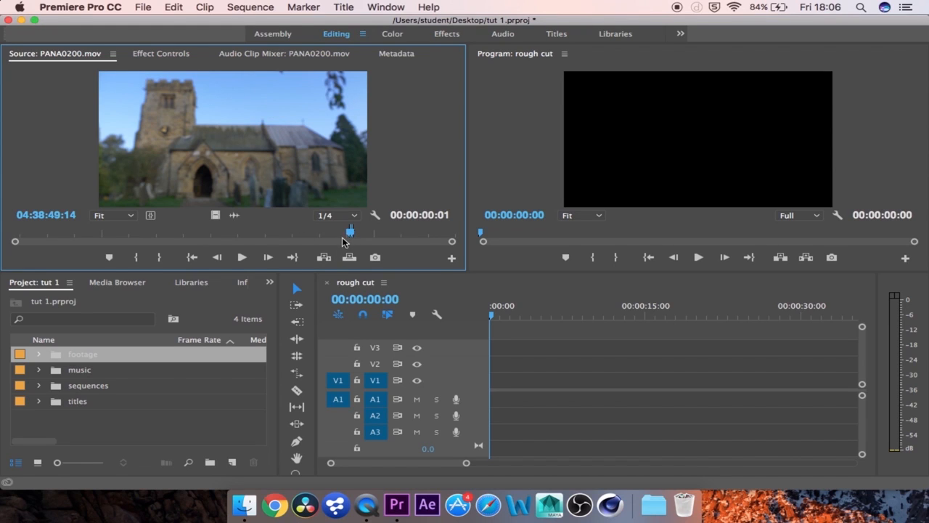
pyautogui.moveTo(349, 232); pyautogui.dragTo(35, 243)
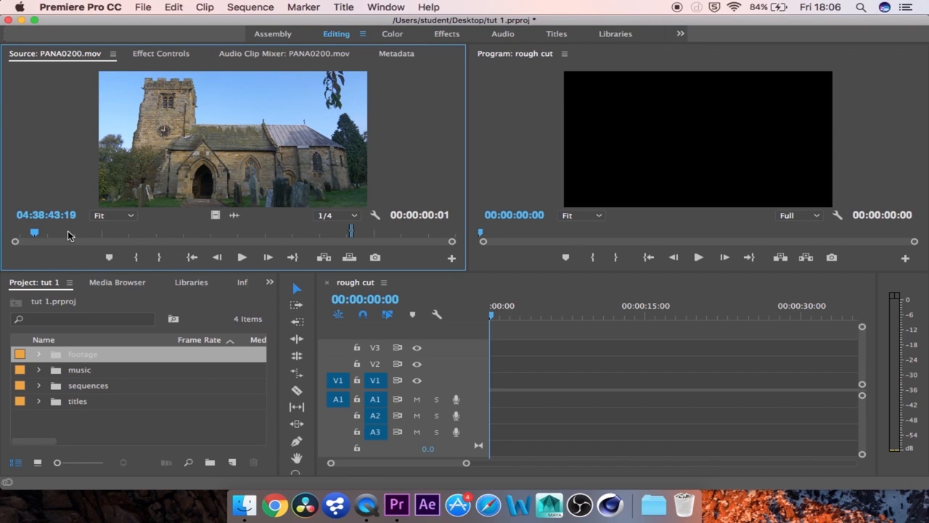
pyautogui.press('i')
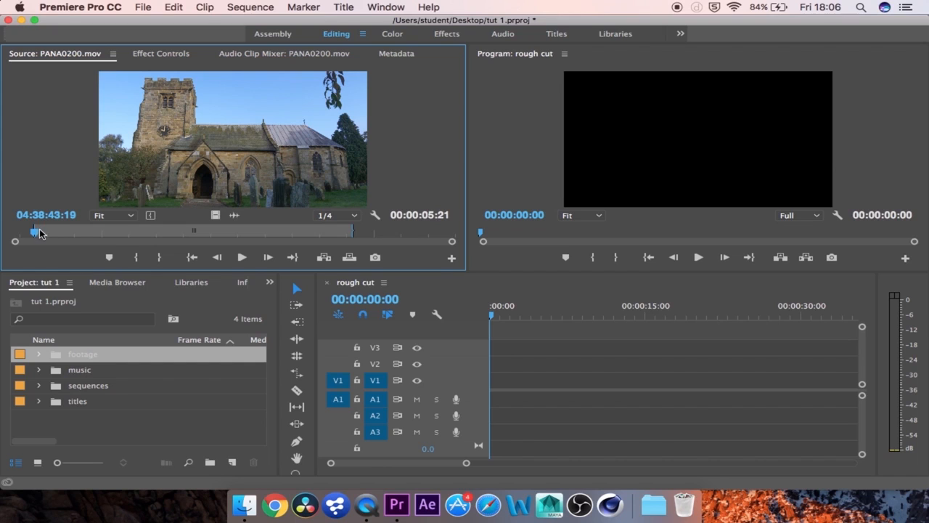
pyautogui.moveTo(37, 233); pyautogui.dragTo(340, 237)
pyautogui.press('o')
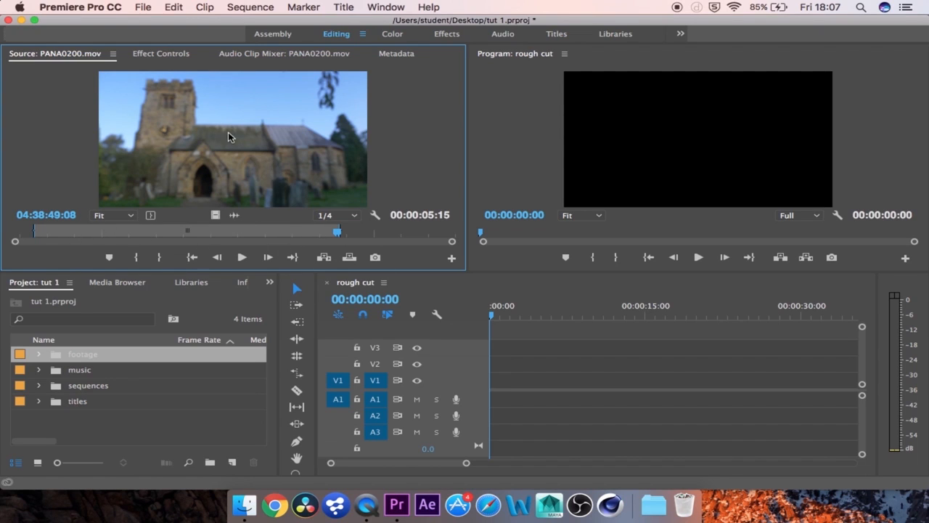
# Step: Place the marked PANA0200.mov section with its sound at the start of the rough cut sequence and play it through
pyautogui.click(275, 156)
pyautogui.moveTo(275, 156); pyautogui.dragTo(490, 392)
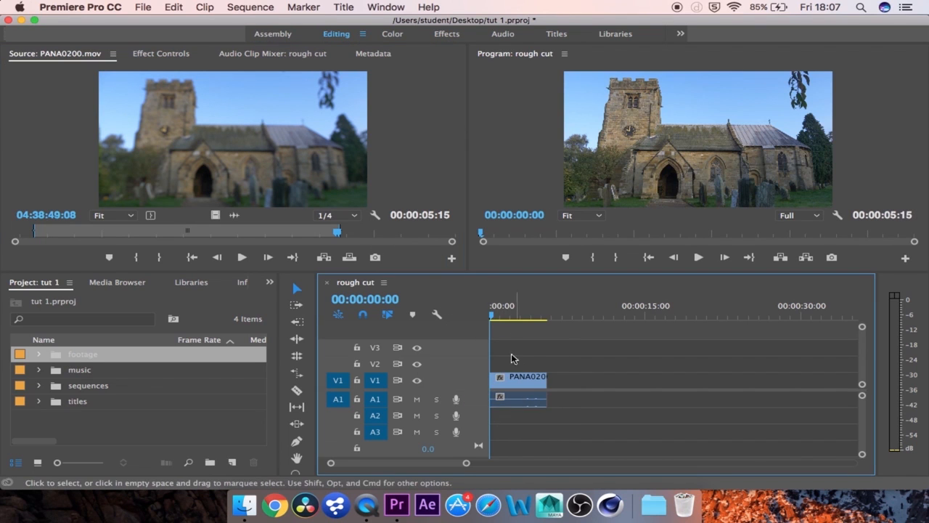
pyautogui.press('space')
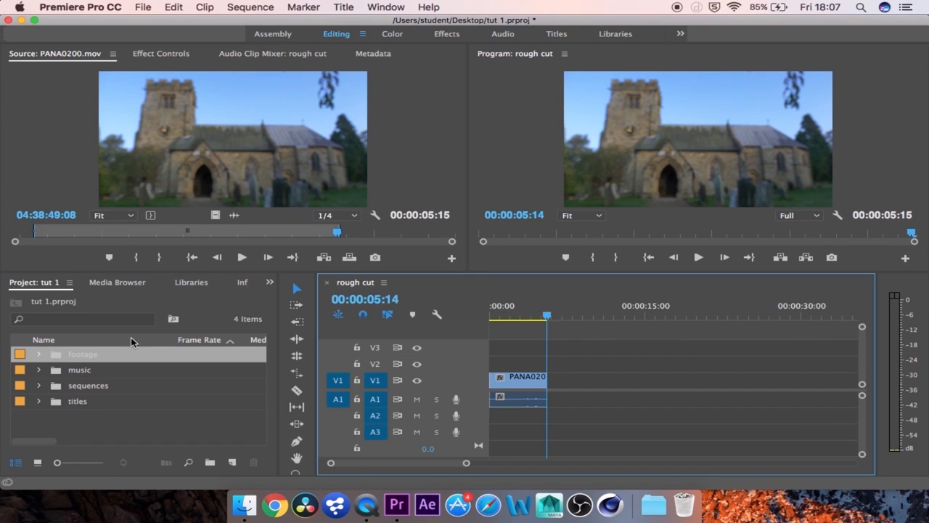
pyautogui.doubleClick(56, 355)
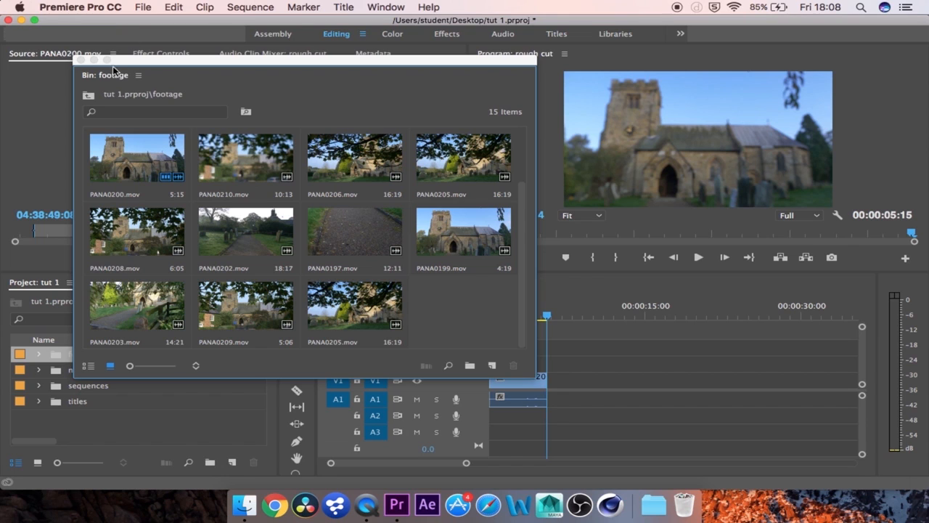
pyautogui.click(81, 60)
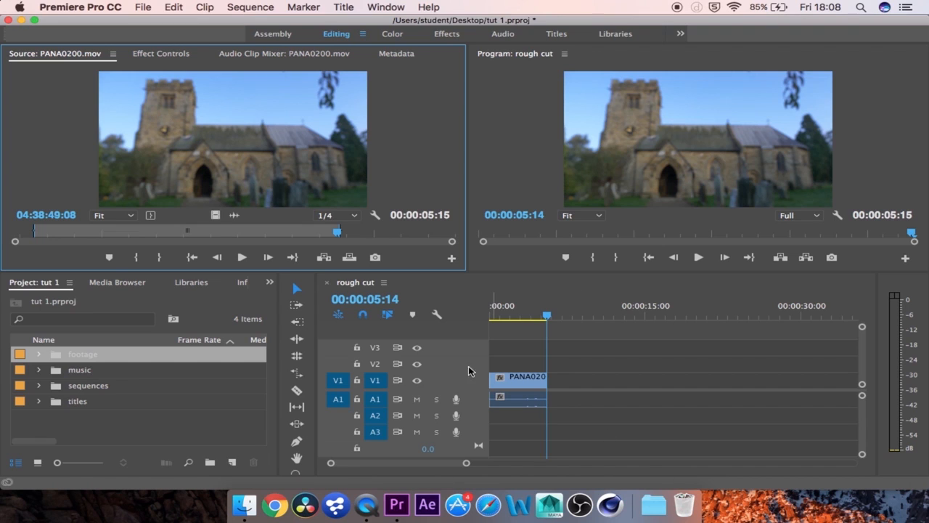
# Step: Replace the clip in the rough cut sequence with only the video of the marked PANA0200.mov section on V1
pyautogui.click(518, 397)
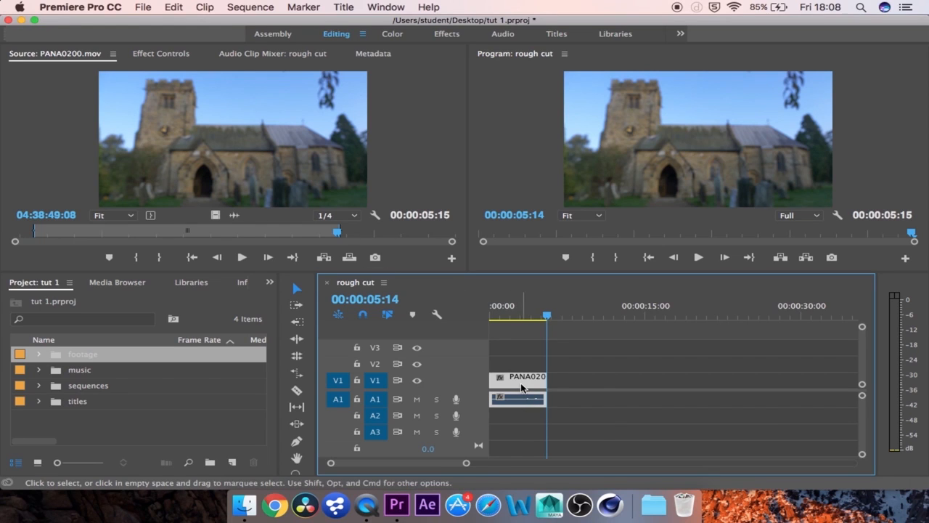
pyautogui.press('Delete')
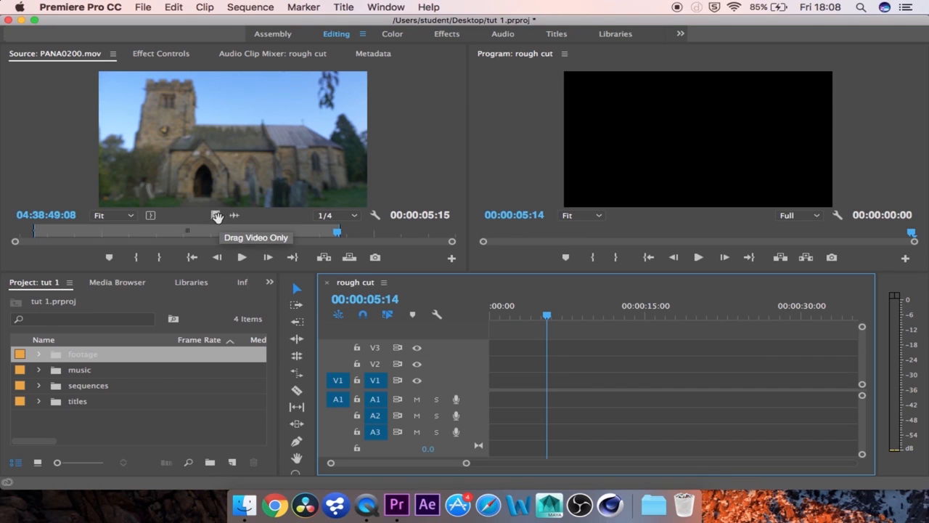
pyautogui.moveTo(216, 216); pyautogui.dragTo(482, 383)
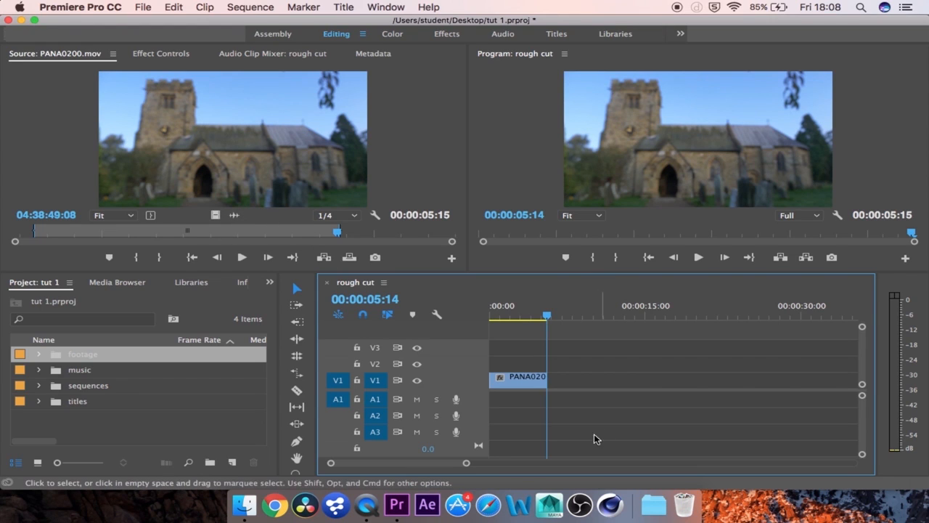
# Step: Delete the video-only clip and place the marked PANA0200.mov section with its sound at the start of V1 and A1
pyautogui.click(529, 379)
pyautogui.press('Delete')
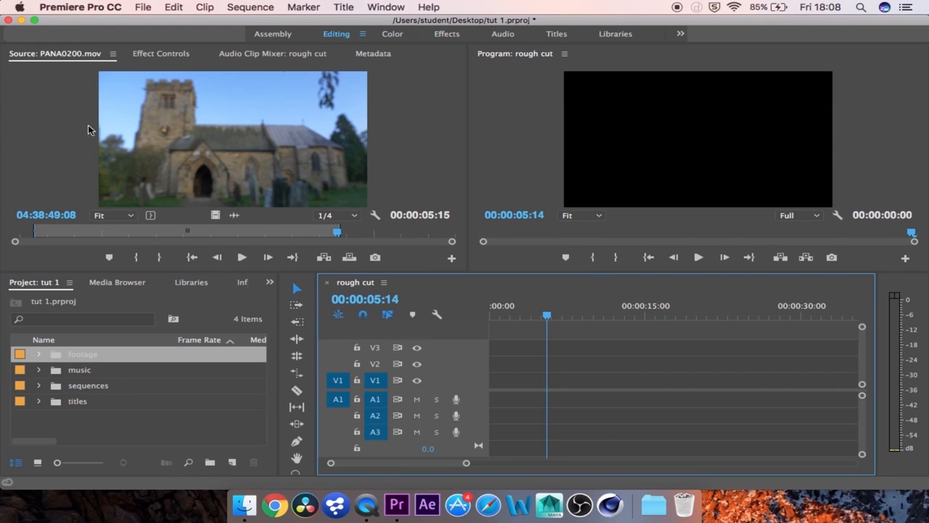
pyautogui.moveTo(212, 151); pyautogui.dragTo(494, 386)
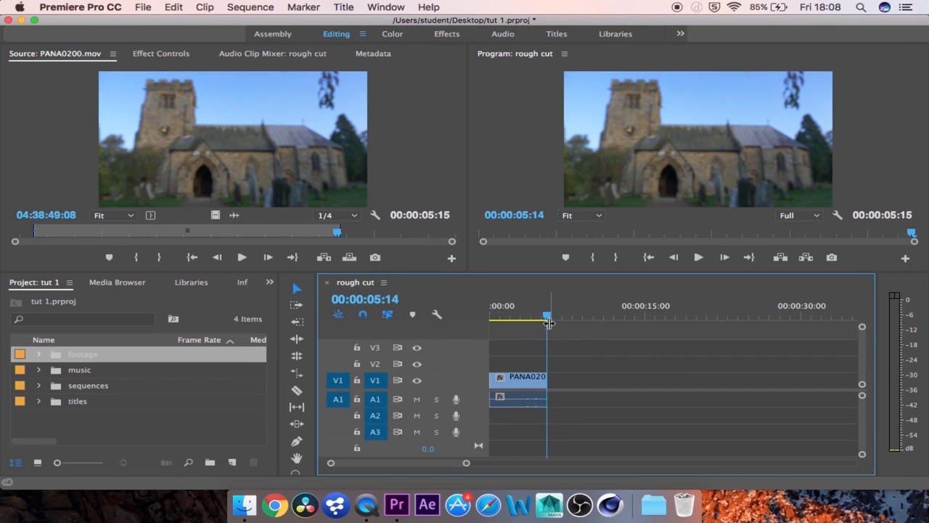
pyautogui.moveTo(548, 318); pyautogui.dragTo(502, 316)
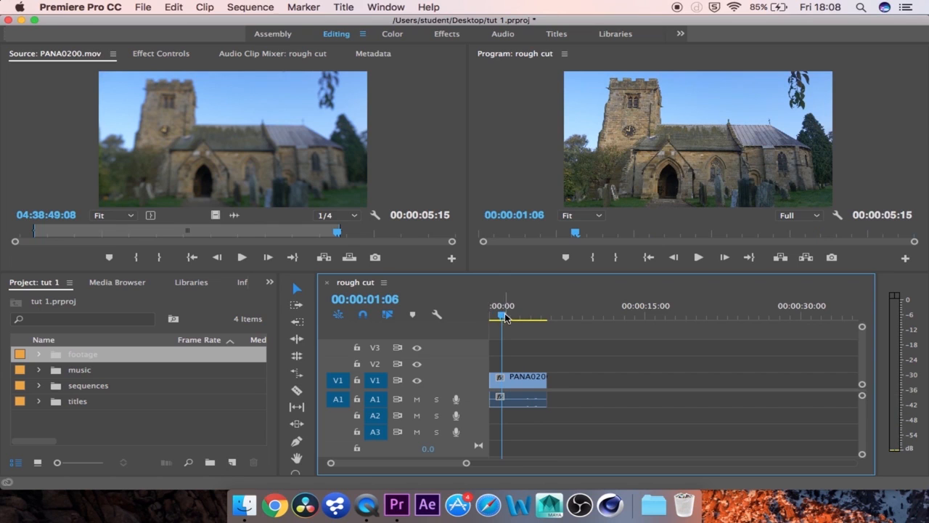
# Step: Unlink the PANA0200.mov clip's video and audio in the timeline, and delete the audio from A1
pyautogui.click(520, 405)
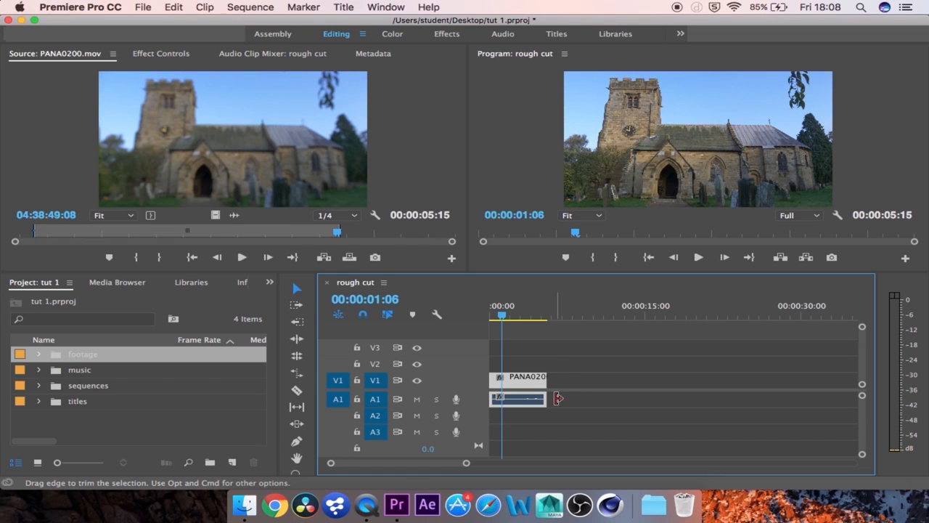
pyautogui.press('super+l')
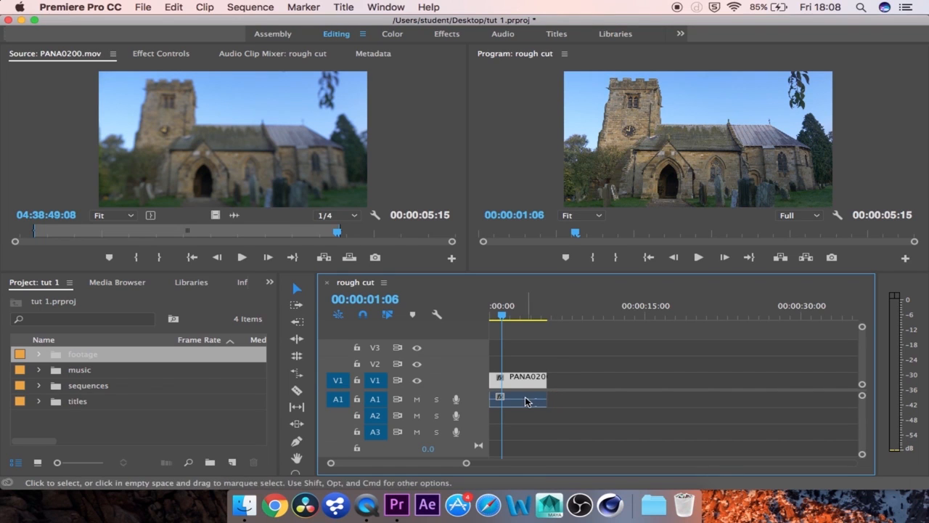
pyautogui.click(528, 401)
pyautogui.click(529, 380)
pyautogui.click(525, 400)
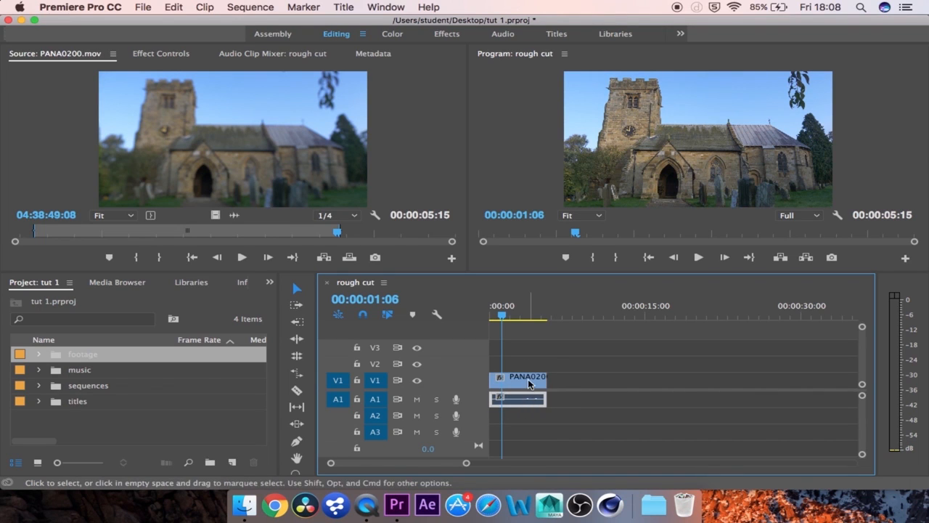
pyautogui.press('Delete')
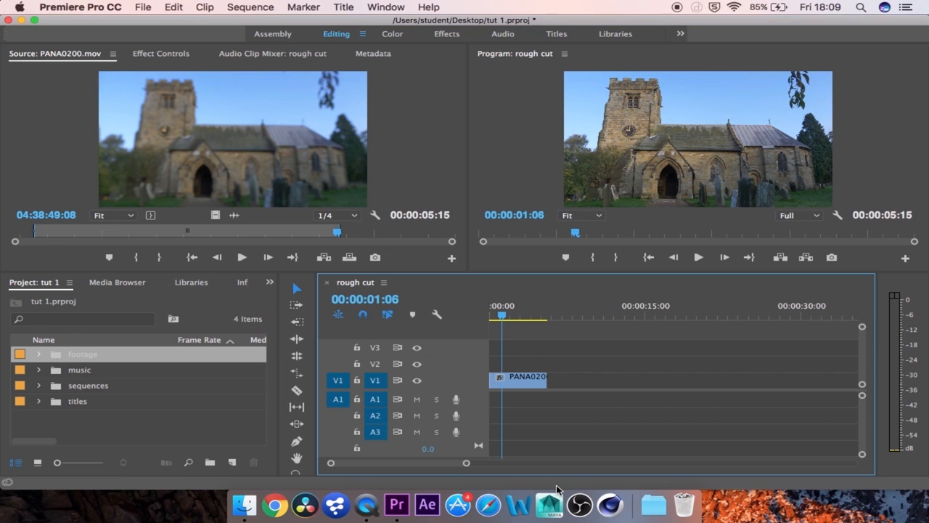
# Step: Undo the audio deletion and unlinking, and try deleting the linked PANA0200.mov clip as a whole
pyautogui.press('super+z')
pyautogui.click(518, 394)
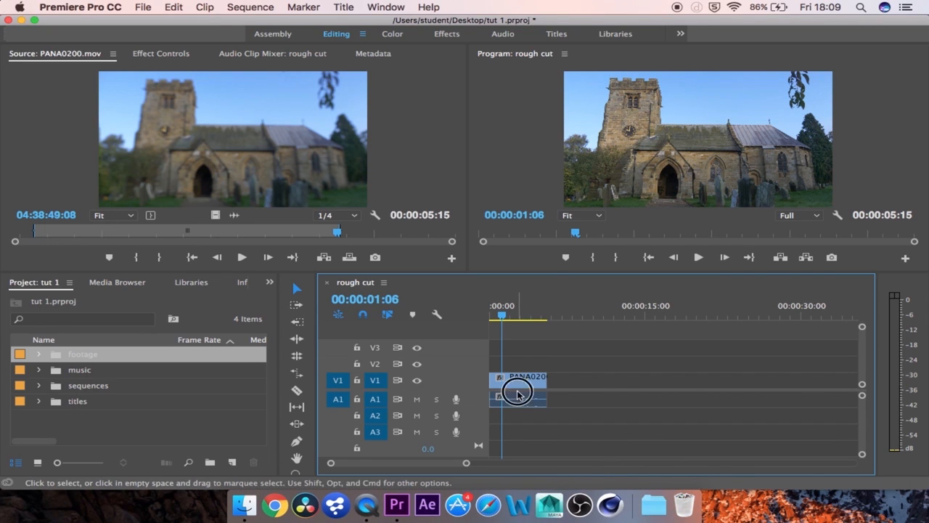
pyautogui.click(537, 377)
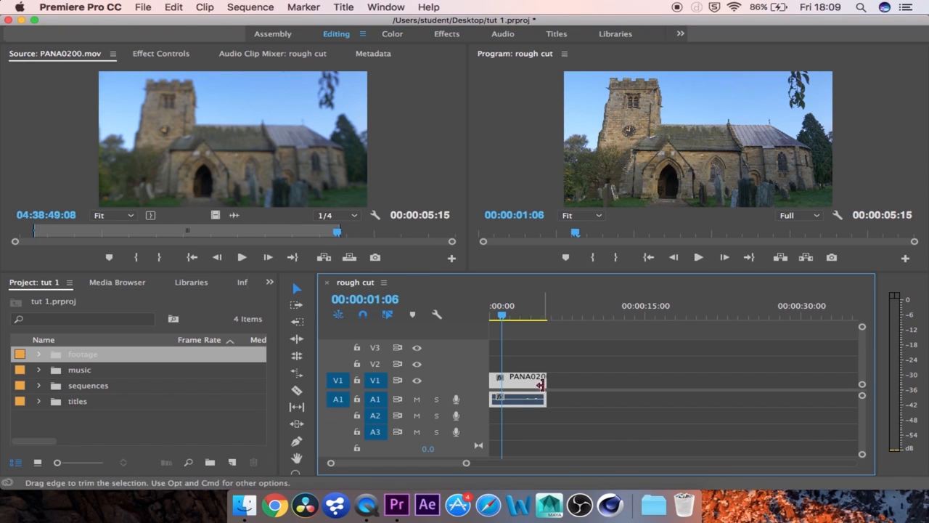
pyautogui.press('Delete')
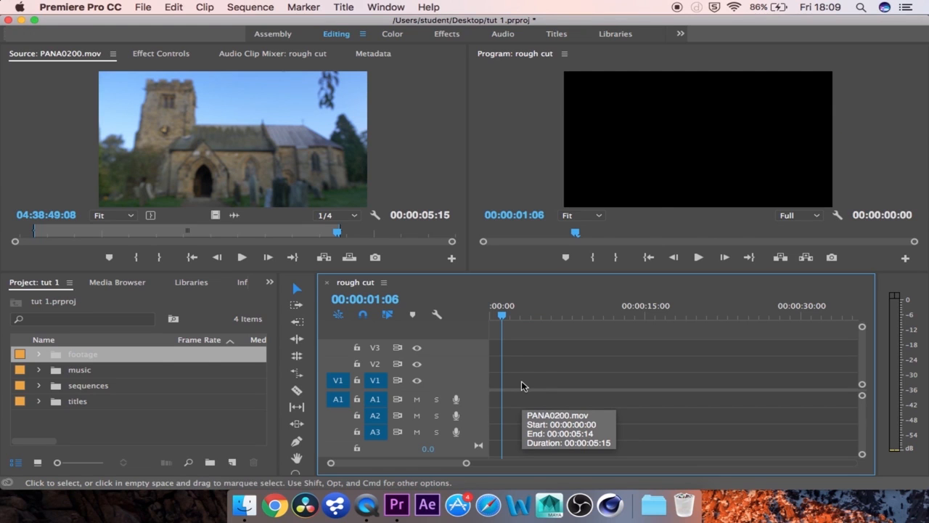
pyautogui.press('super+z')
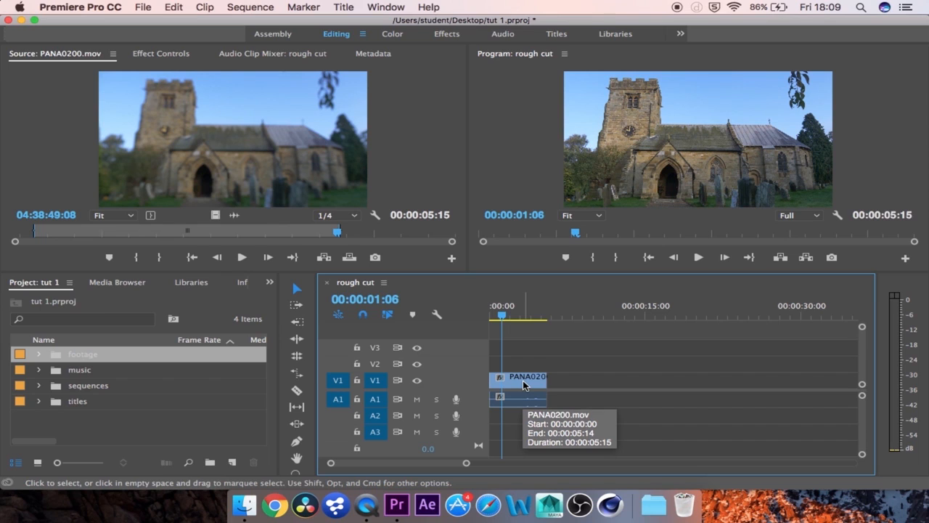
# Step: Select only the audio part of the linked PANA0200.mov clip and delete it from A1
pyautogui.click(523, 385)
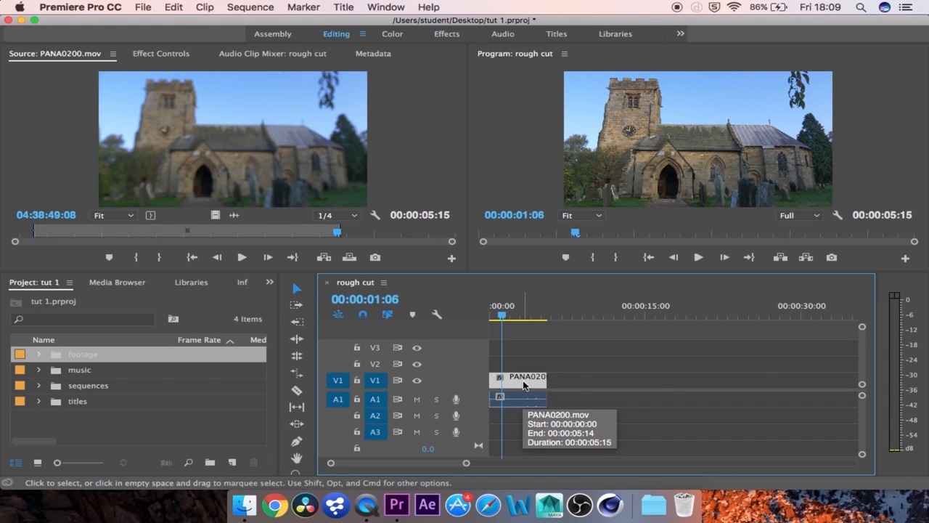
pyautogui.keyDown('alt'); pyautogui.click(528, 399); pyautogui.keyUp('alt')
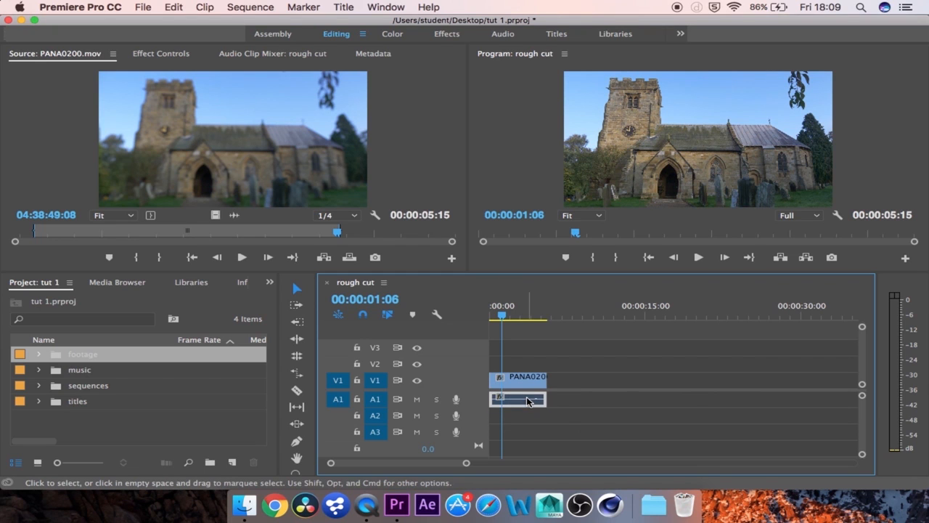
pyautogui.press('Delete')
# Step: Reverse the PANA0200.mov clip on V1 using its speed and duration settings
pyautogui.moveTo(502, 314); pyautogui.dragTo(528, 314)
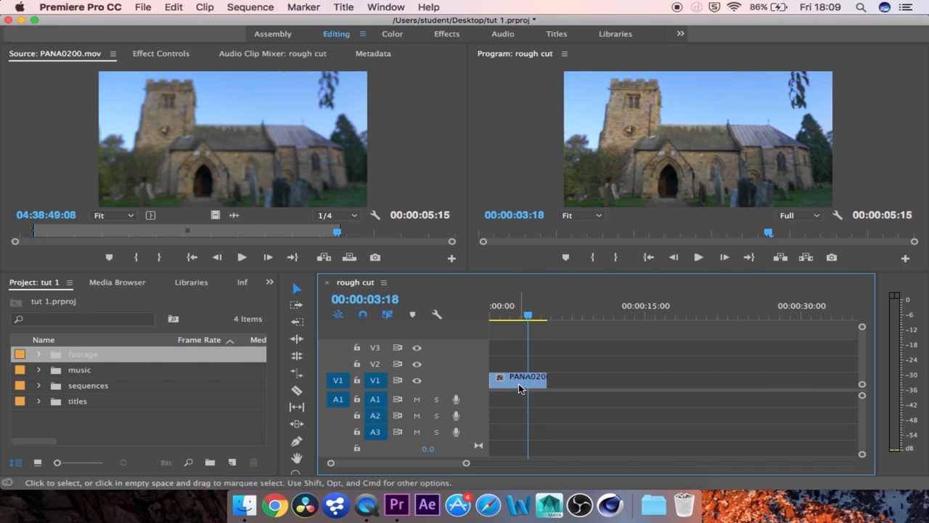
pyautogui.click(520, 388)
pyautogui.rightClick(520, 388)
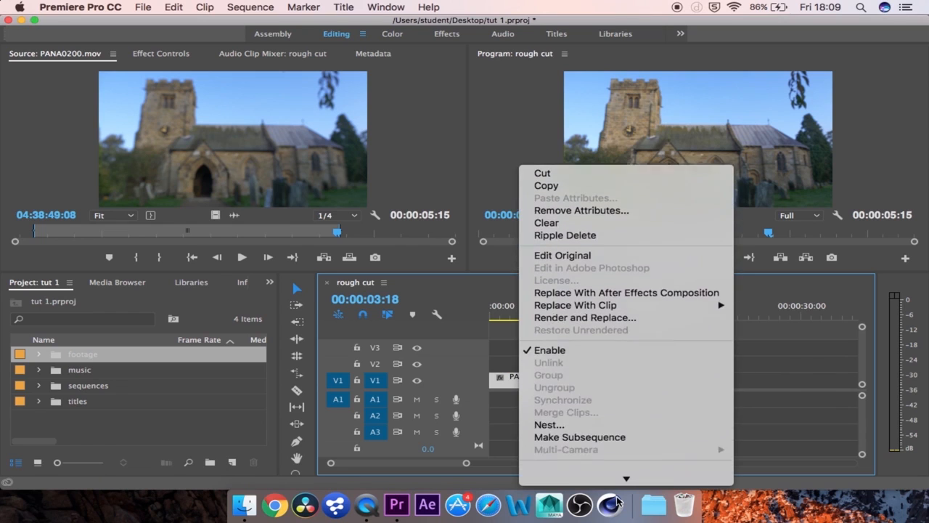
pyautogui.moveTo(617, 501)
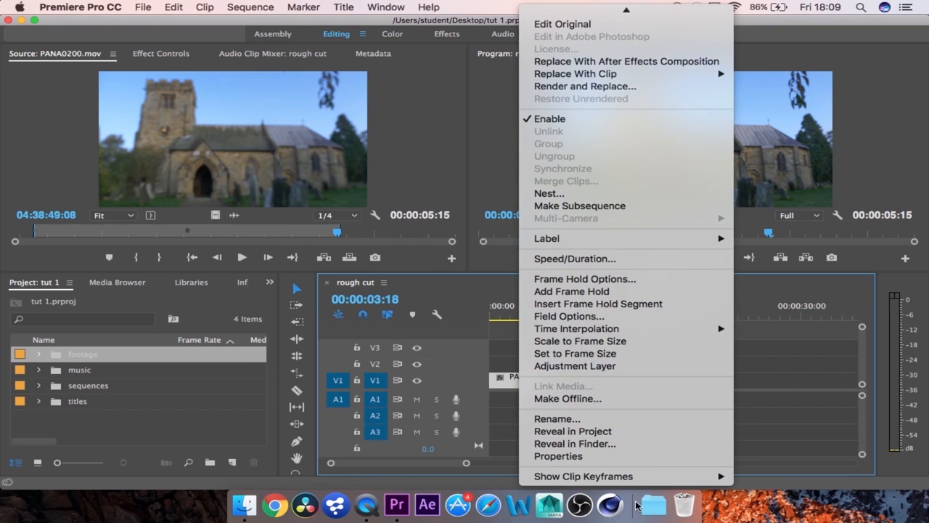
pyautogui.click(579, 261)
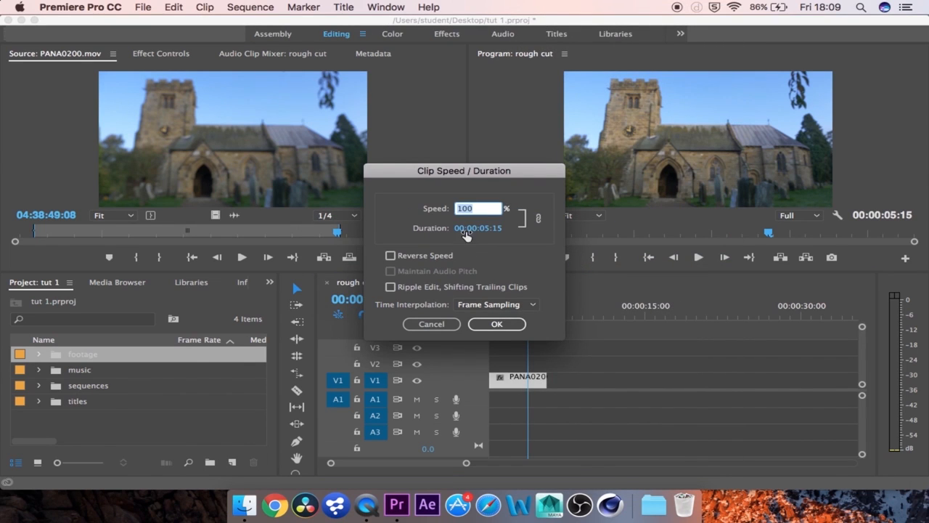
pyautogui.click(392, 256)
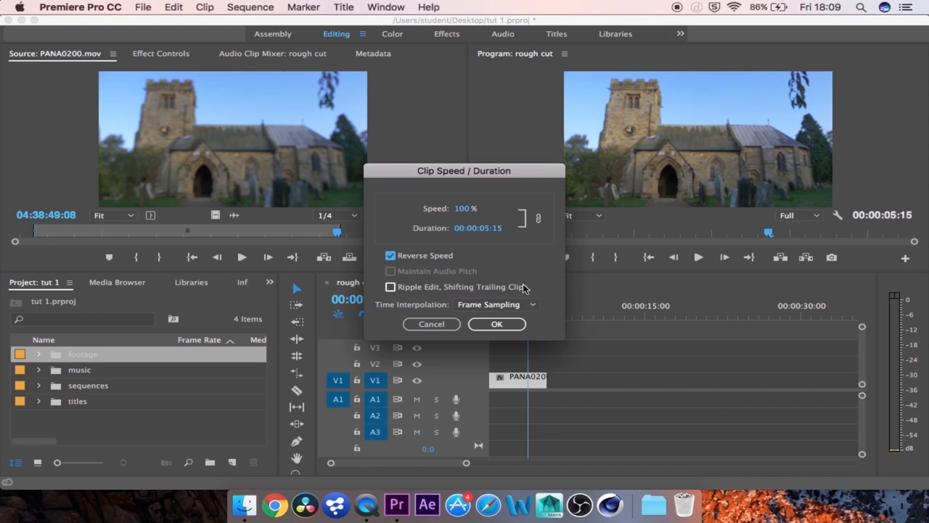
pyautogui.click(490, 325)
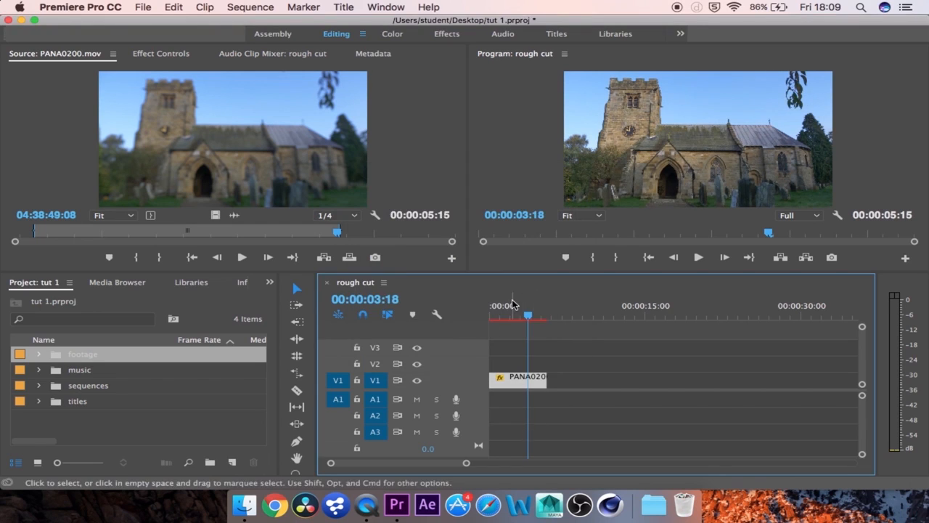
# Step: Play the reversed PANA0200.mov clip from the start of the sequence to check its backwards motion
pyautogui.moveTo(512, 305); pyautogui.dragTo(473, 314)
pyautogui.press('space')
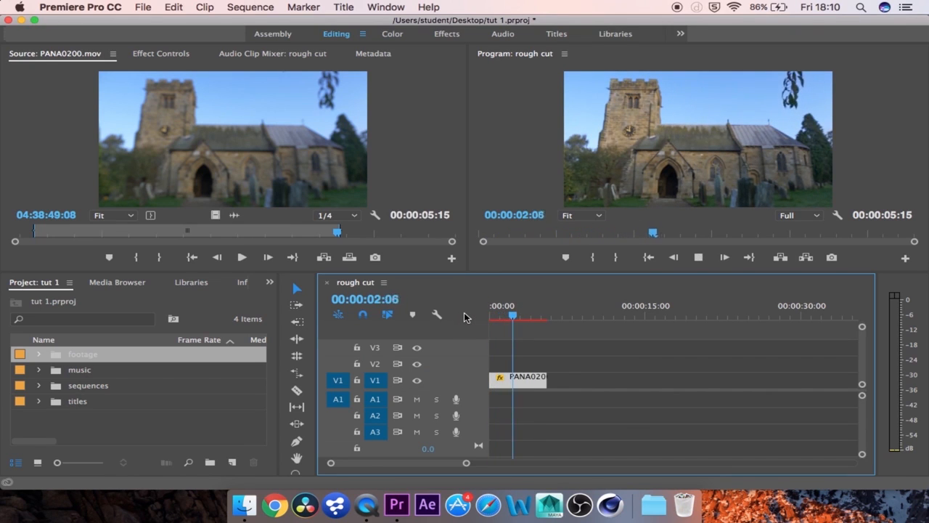
pyautogui.press('space')
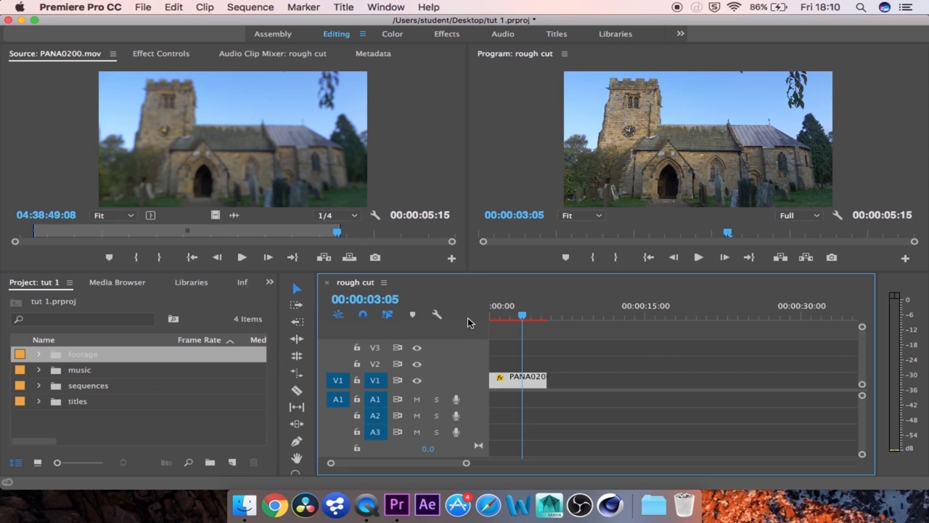
pyautogui.moveTo(516, 312); pyautogui.dragTo(526, 295)
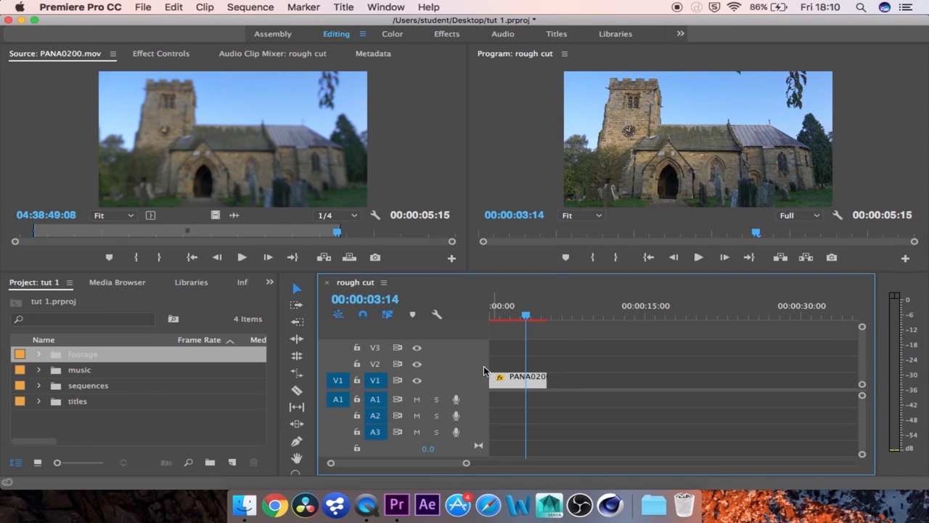
# Step: Open the tut.prproj project and play its rough cut, checking the cut from PANA0209.mov to PANA0205.mov
pyautogui.click(143, 7)
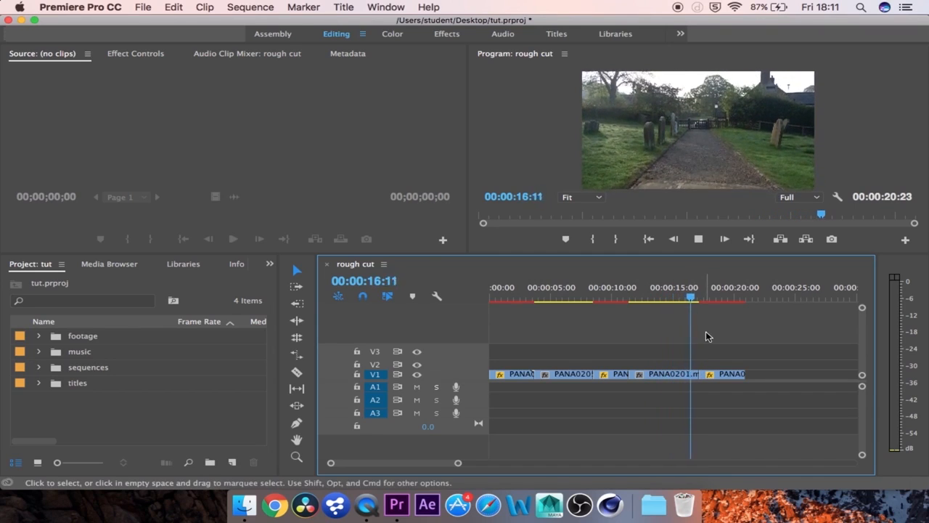
pyautogui.press('space')
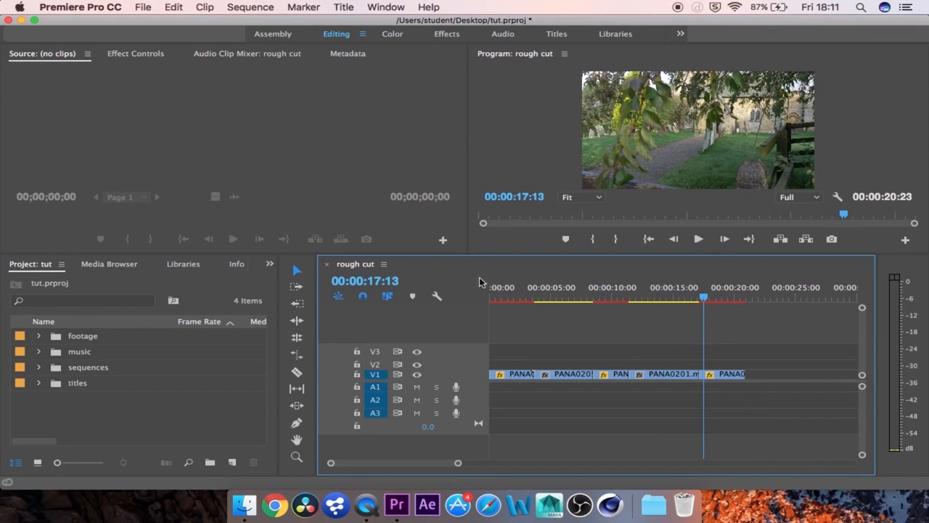
pyautogui.click(517, 290)
pyautogui.moveTo(517, 290)
pyautogui.mouseDown()
pyautogui.moveTo(632, 276)
pyautogui.moveTo(612, 267)
pyautogui.moveTo(523, 270)
pyautogui.moveTo(528, 276)
pyautogui.mouseUp()
pyautogui.moveTo(458, 467)
pyautogui.mouseDown()
pyautogui.moveTo(421, 467)
pyautogui.moveTo(451, 467)
pyautogui.mouseUp()
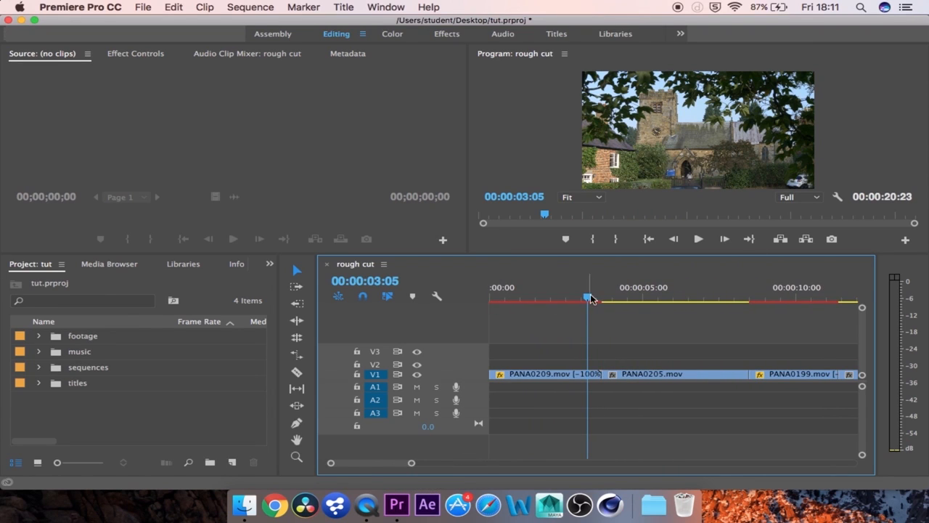
pyautogui.press('space')
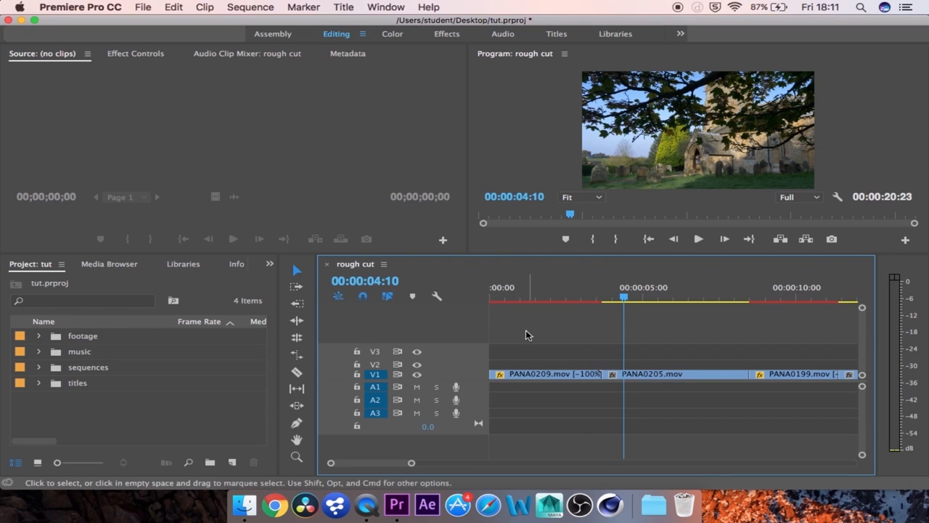
# Step: Increase the height of the V1 track until the clip thumbnails show
pyautogui.scroll(5, 475, 376)
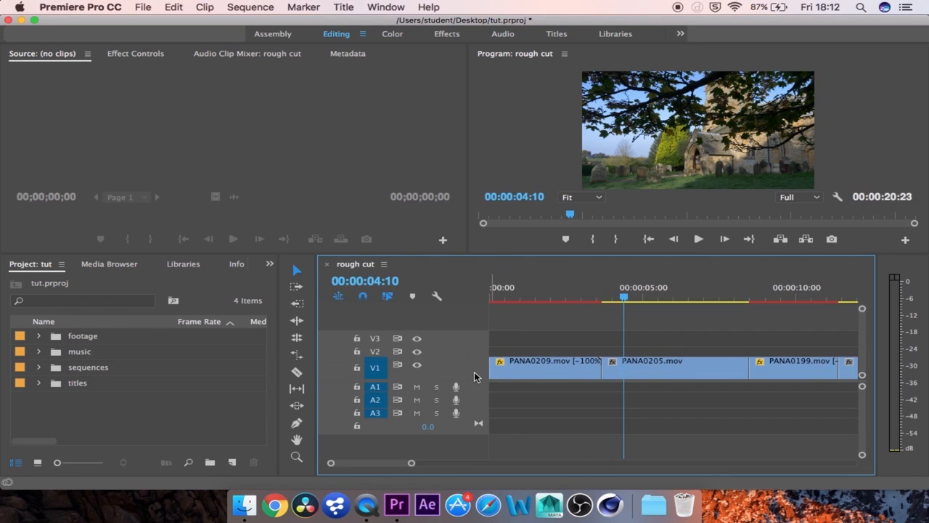
pyautogui.scroll(-1, 475, 377)
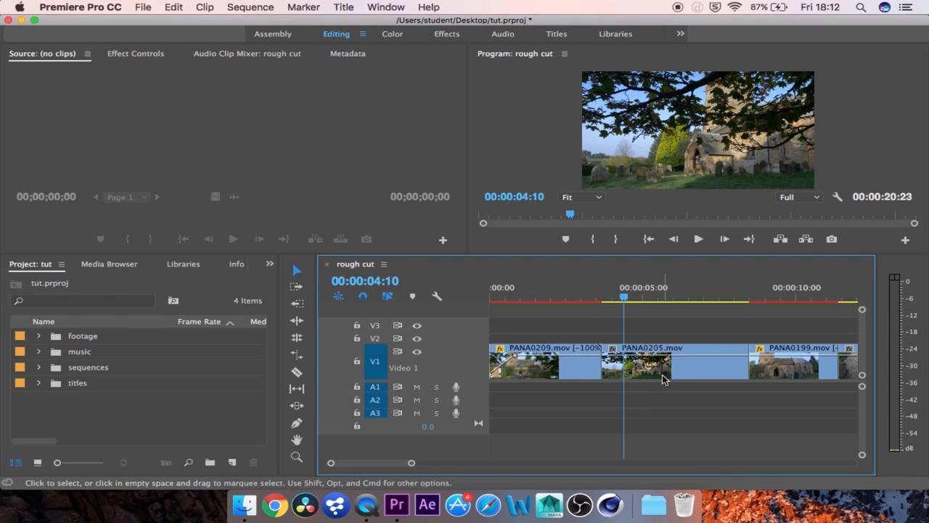
# Step: Move PANA0205.mov up to V2, overlap it with the end of PANA0209.mov, and enlarge the V2 track
pyautogui.moveTo(659, 374); pyautogui.dragTo(662, 342)
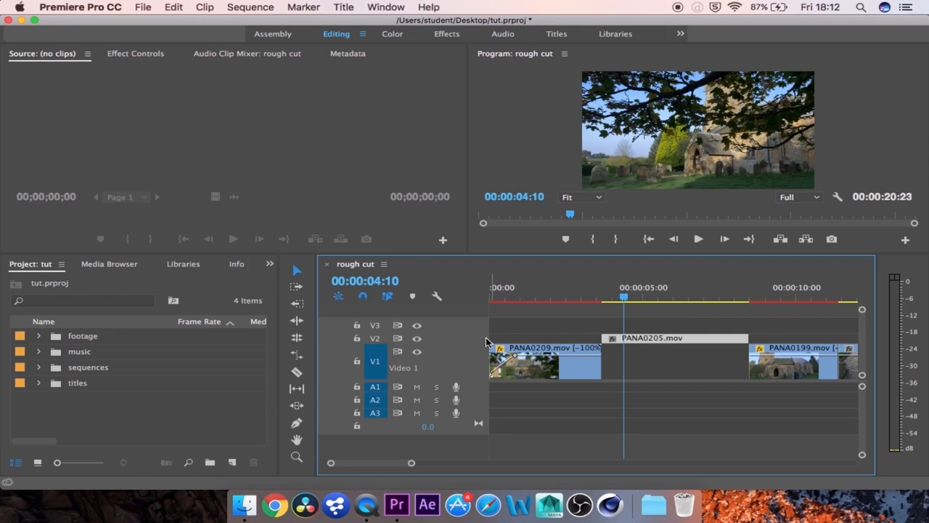
pyautogui.moveTo(648, 342); pyautogui.dragTo(617, 343)
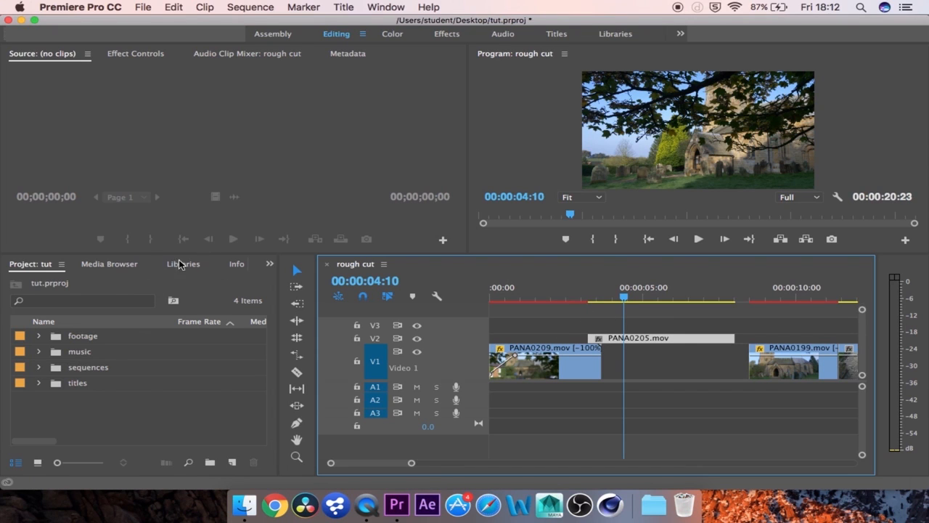
pyautogui.doubleClick(479, 342)
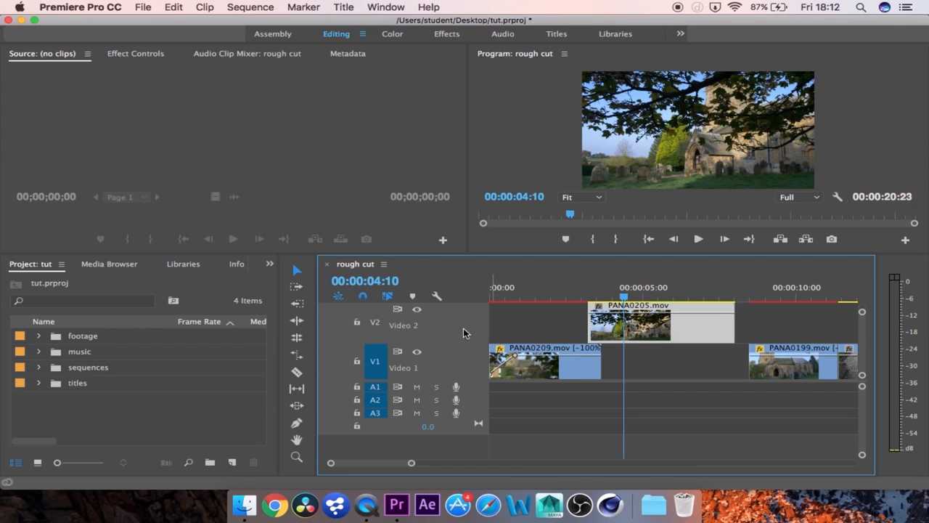
pyautogui.scroll(-2, 465, 333)
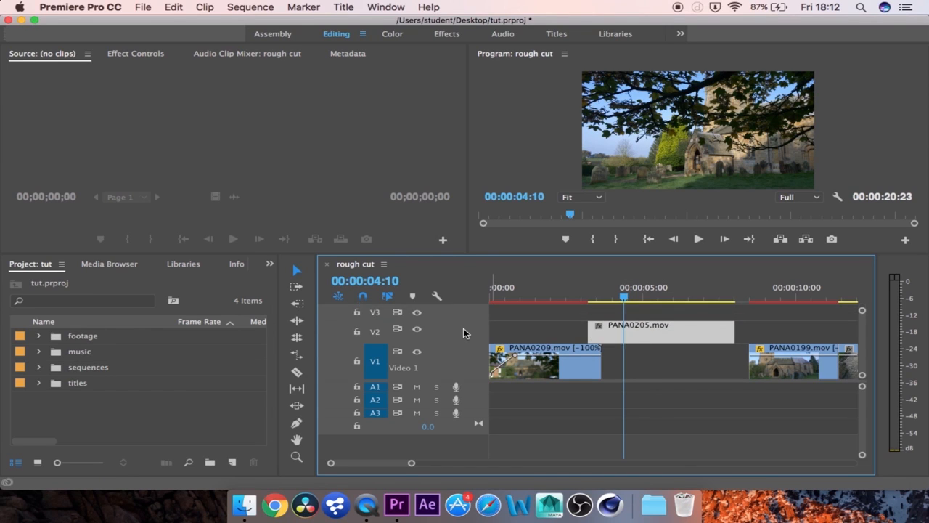
pyautogui.scroll(1, 466, 333)
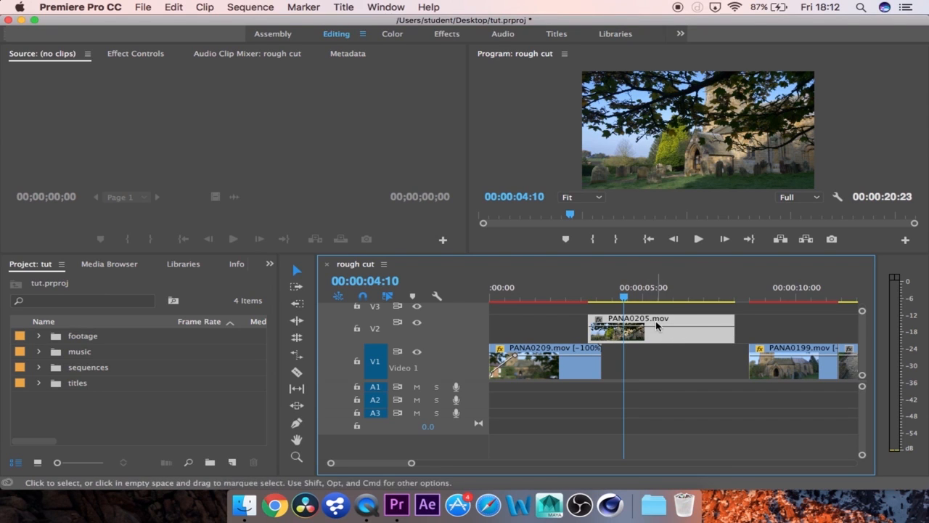
# Step: Toggle the display of video keyframes in the timeline off and on again
pyautogui.click(438, 296)
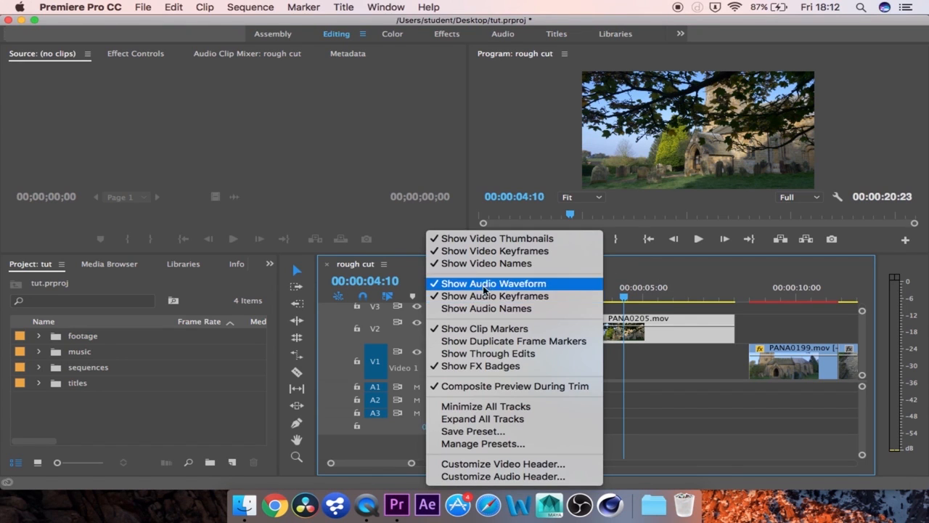
pyautogui.click(520, 251)
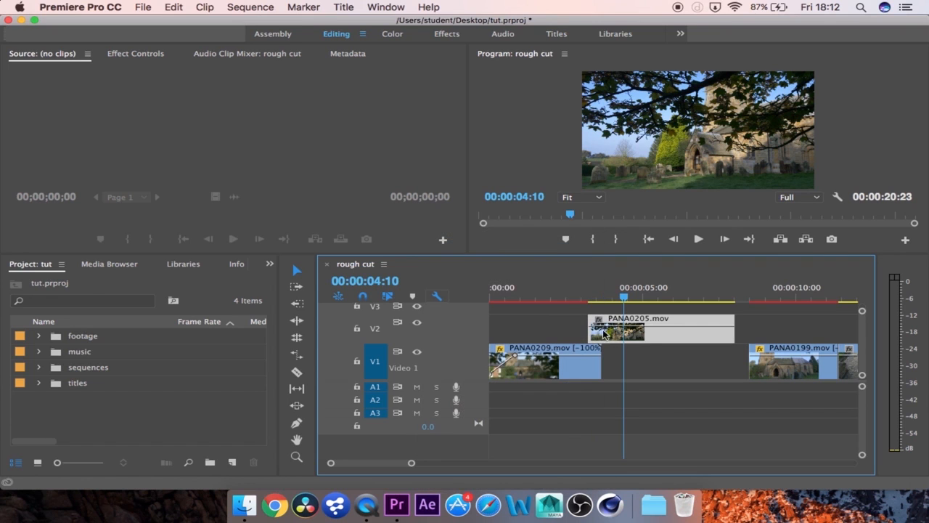
pyautogui.click(440, 298)
pyautogui.click(456, 251)
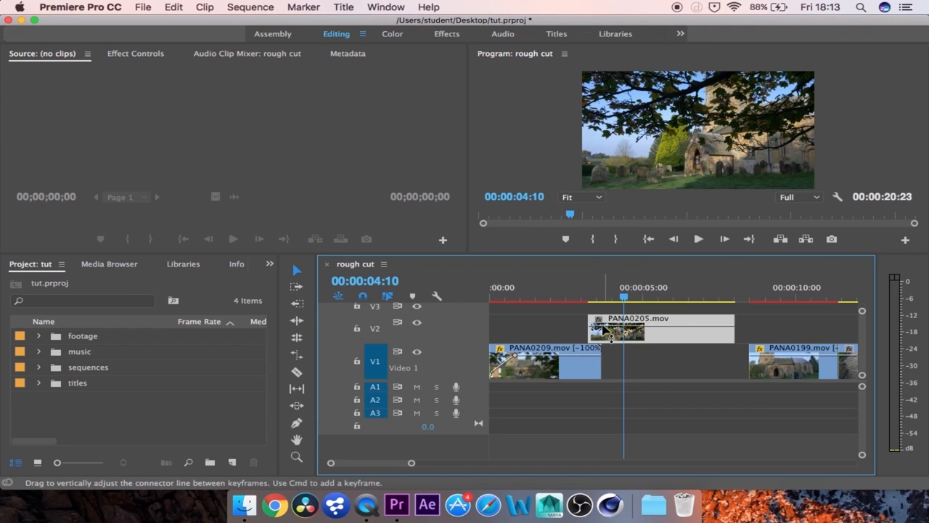
# Step: Add two opacity keyframes near the start of PANA0205.mov with the Pen tool and lower the first for a fade-in
pyautogui.click(297, 425)
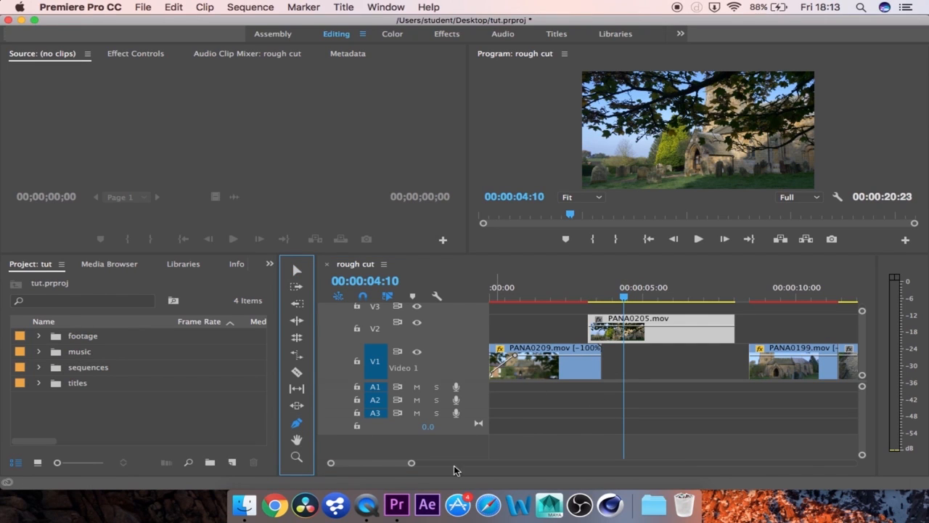
pyautogui.moveTo(410, 464); pyautogui.dragTo(381, 464)
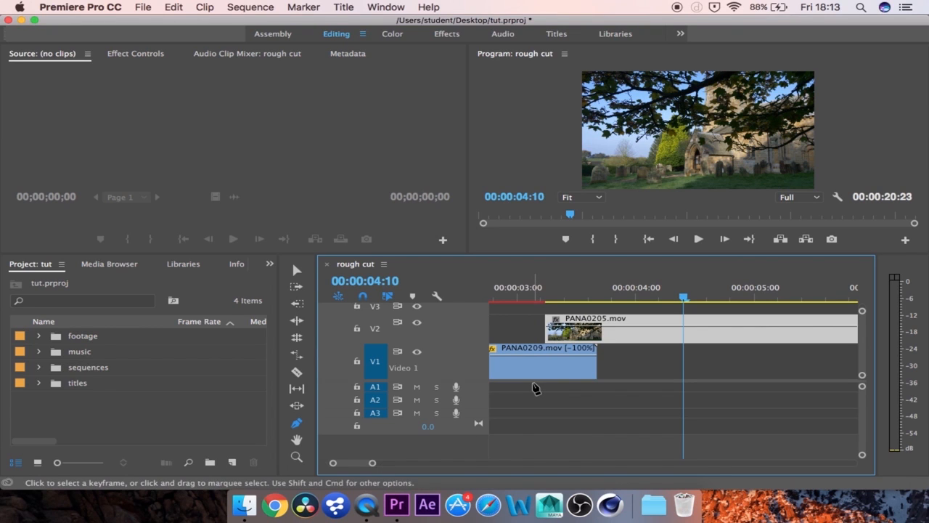
pyautogui.click(594, 334)
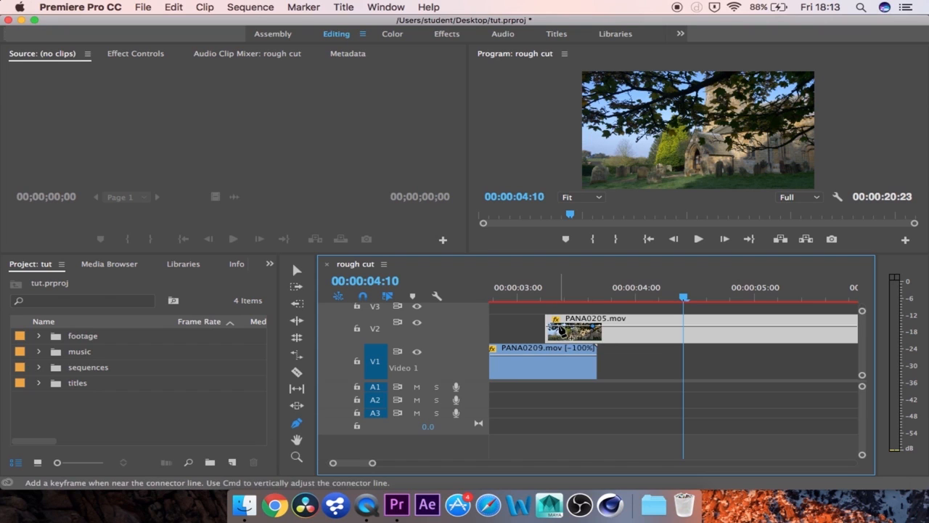
pyautogui.moveTo(555, 326); pyautogui.dragTo(549, 339)
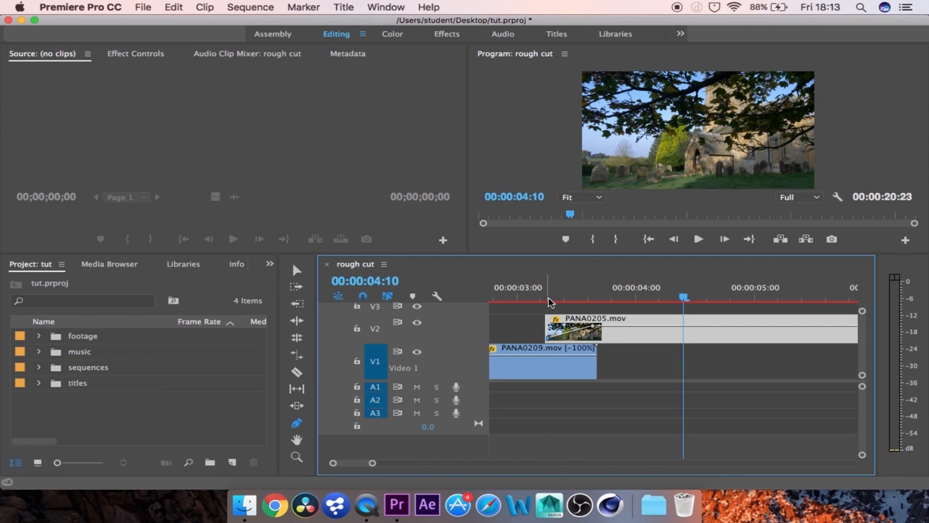
# Step: Play the overlap between PANA0209.mov and PANA0205.mov to preview the opacity fade
pyautogui.moveTo(548, 300)
pyautogui.mouseDown()
pyautogui.moveTo(610, 301)
pyautogui.moveTo(550, 301)
pyautogui.mouseUp()
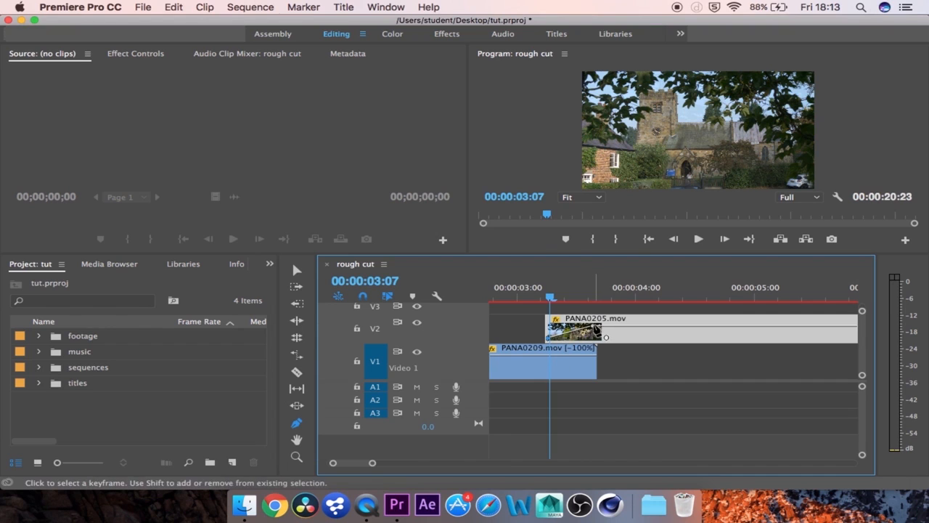
pyautogui.moveTo(552, 296); pyautogui.dragTo(525, 266)
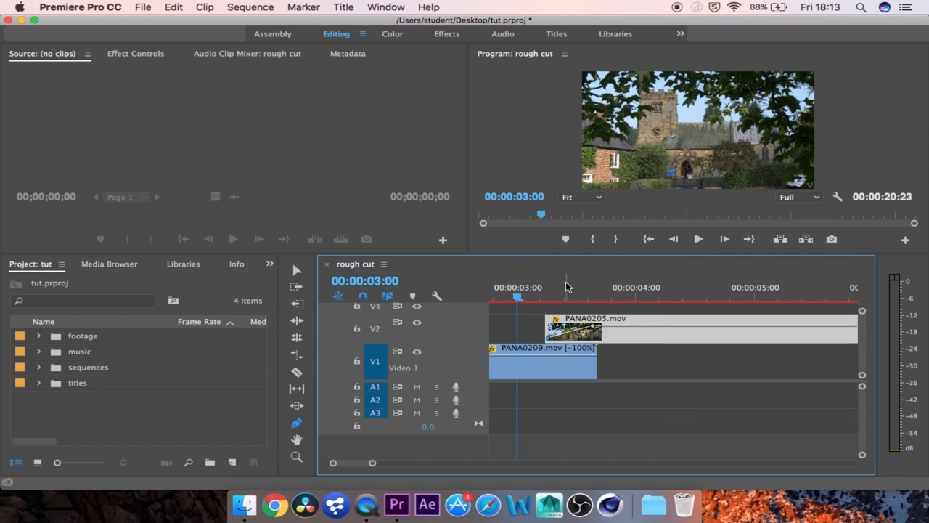
pyautogui.press('space')
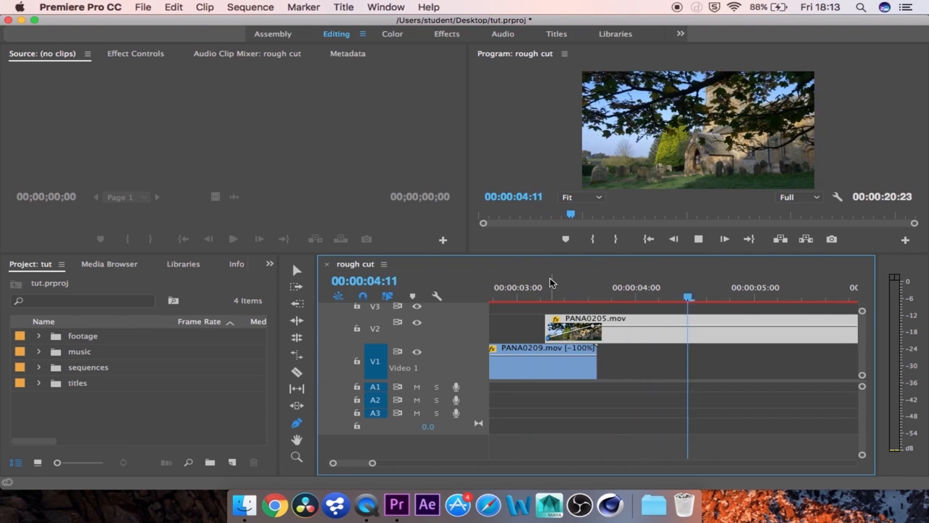
pyautogui.press('space')
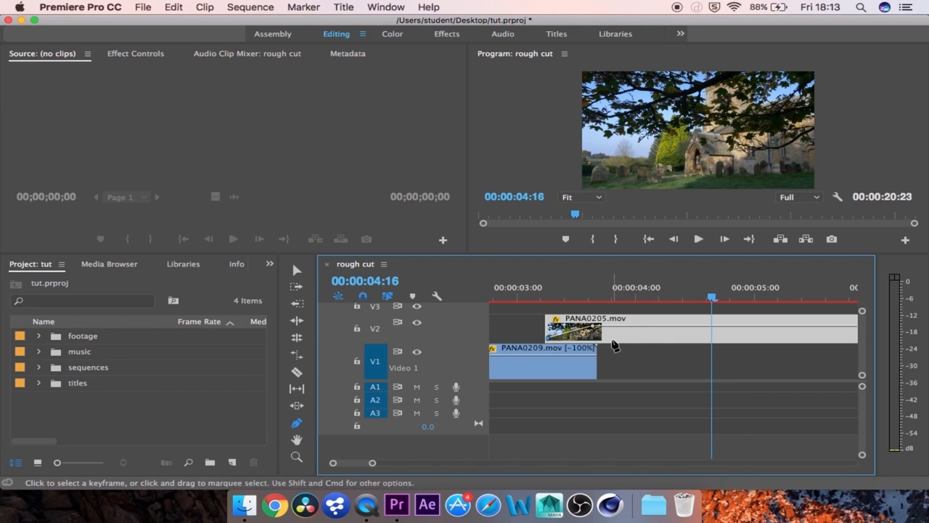
# Step: Undo the opacity keyframes and the move of PANA0205.mov to V2, and reduce the V2 track height
pyautogui.press('super+z')
pyautogui.press('super+z')
pyautogui.press('super+z')
pyautogui.press('super+z')
pyautogui.press('super+z')
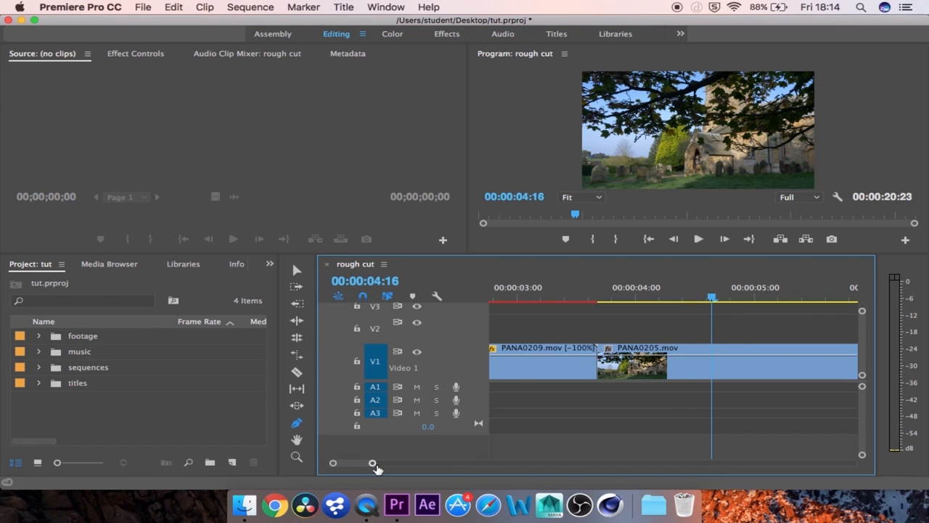
pyautogui.moveTo(375, 464); pyautogui.dragTo(456, 461)
pyautogui.moveTo(476, 322); pyautogui.dragTo(476, 330)
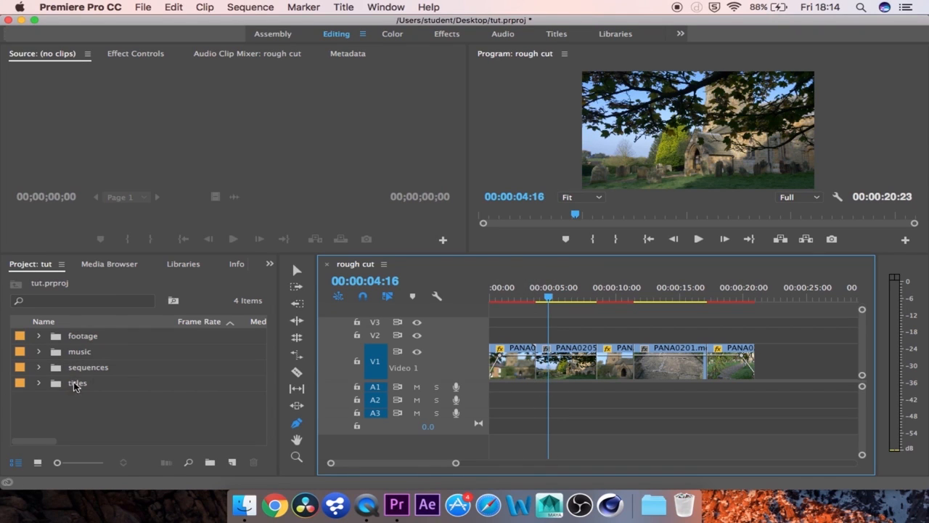
# Step: Switch to the Selection tool and load bensound-november.mp3 from the music bin into the Source monitor
pyautogui.click(296, 271)
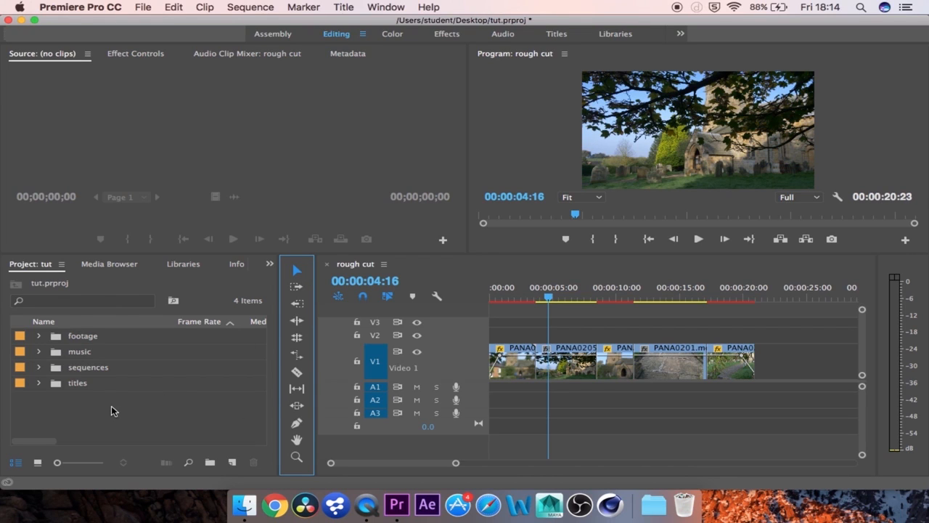
pyautogui.doubleClick(87, 352)
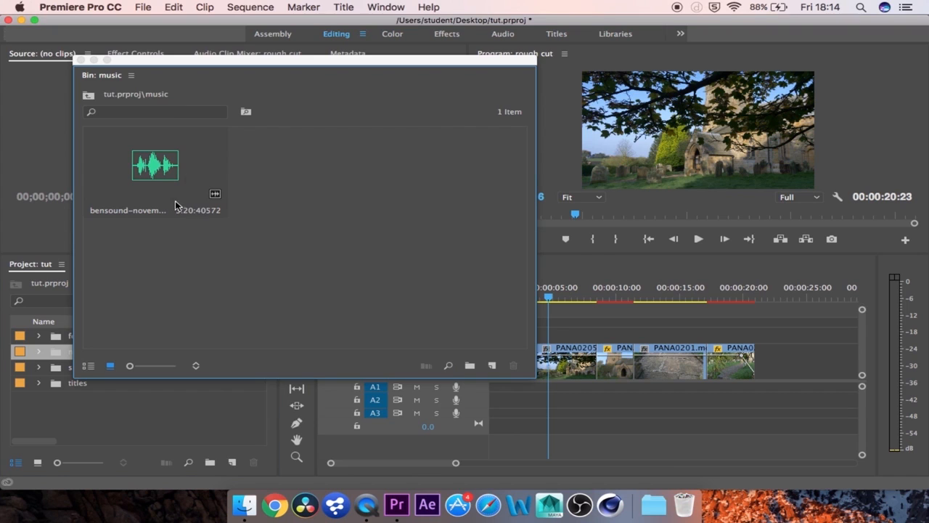
pyautogui.doubleClick(152, 166)
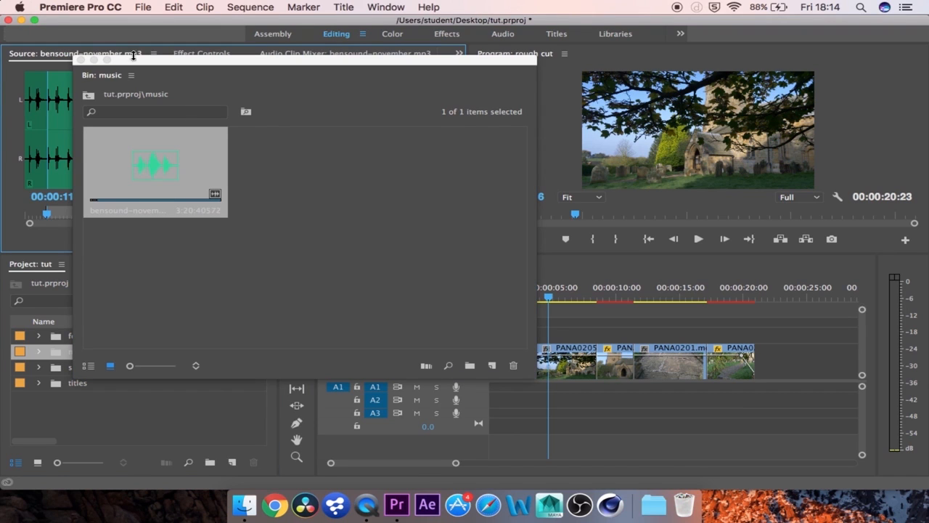
pyautogui.click(81, 59)
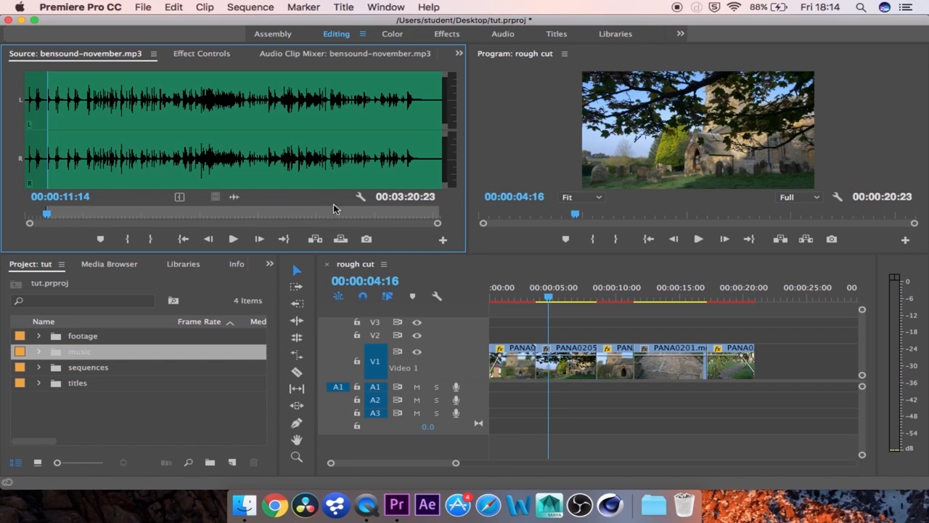
# Step: Set the source timecode of bensound-november.mp3 to 00:00:34:14 and mark the out point there
pyautogui.moveTo(48, 219)
pyautogui.mouseDown()
pyautogui.moveTo(62, 217)
pyautogui.moveTo(49, 222)
pyautogui.mouseUp()
pyautogui.press('Left')
pyautogui.press('Right')
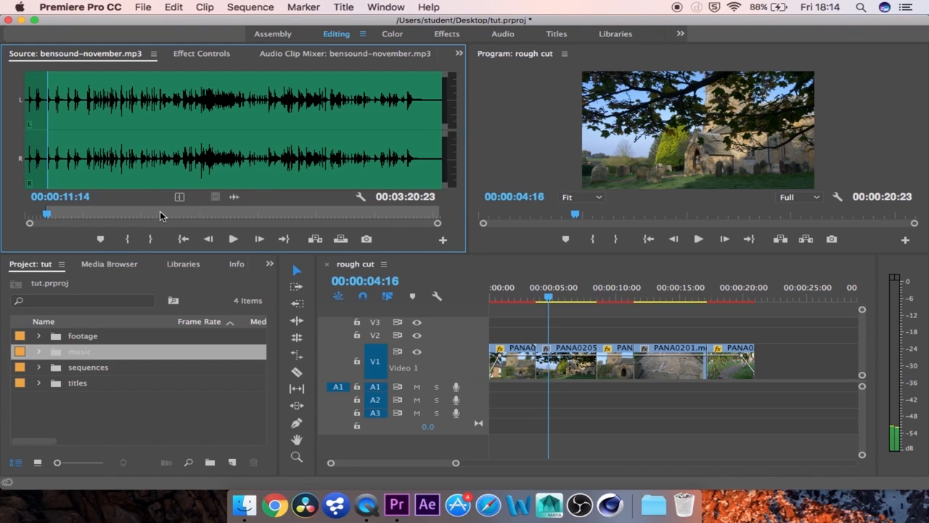
pyautogui.click(72, 200)
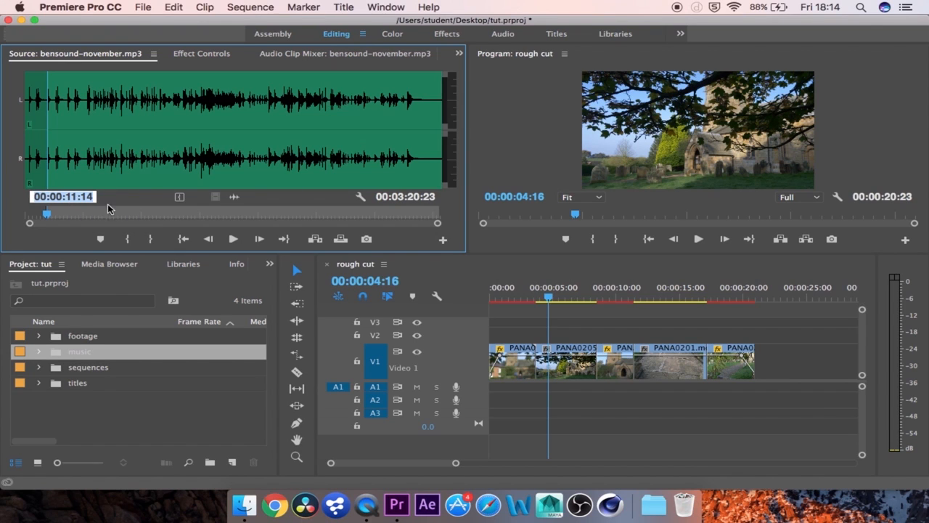
pyautogui.click(75, 199)
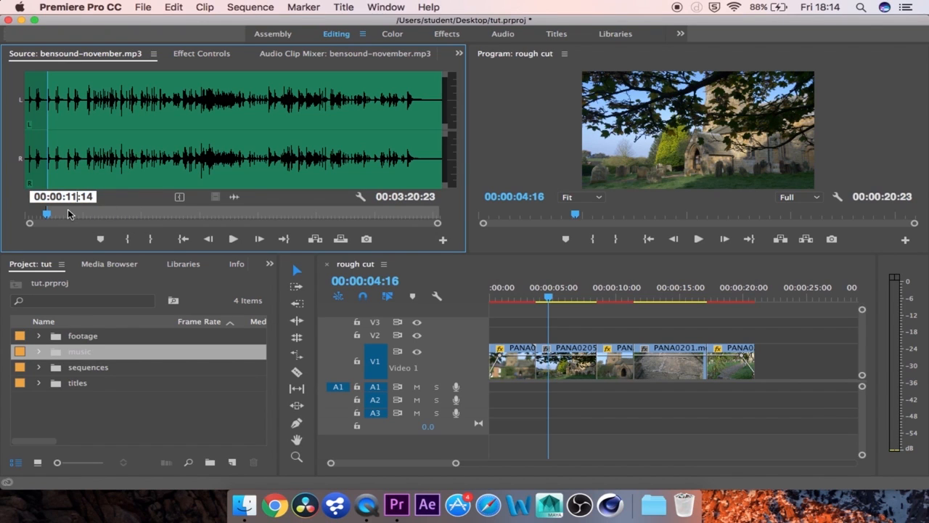
pyautogui.press('BackSpace')
pyautogui.write('34')
pyautogui.press('Return')
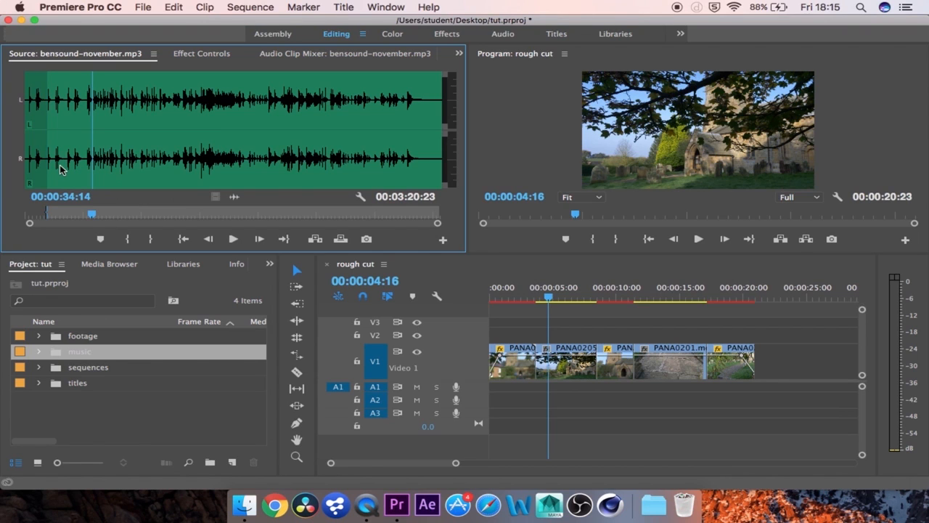
pyautogui.press('o')
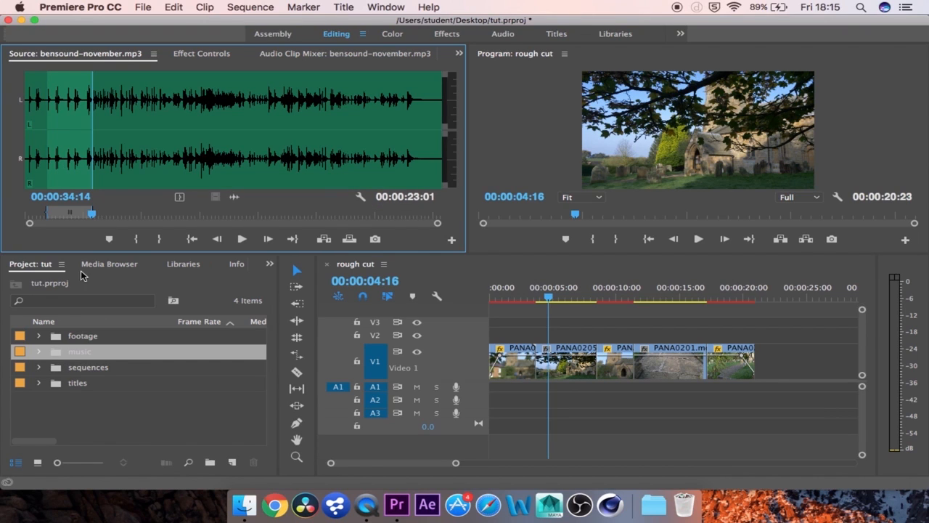
# Step: Place the marked section of bensound-november.mp3 on A1 at the start of the rough cut and play the opening
pyautogui.moveTo(233, 156); pyautogui.dragTo(577, 433)
pyautogui.moveTo(233, 199); pyautogui.dragTo(489, 389)
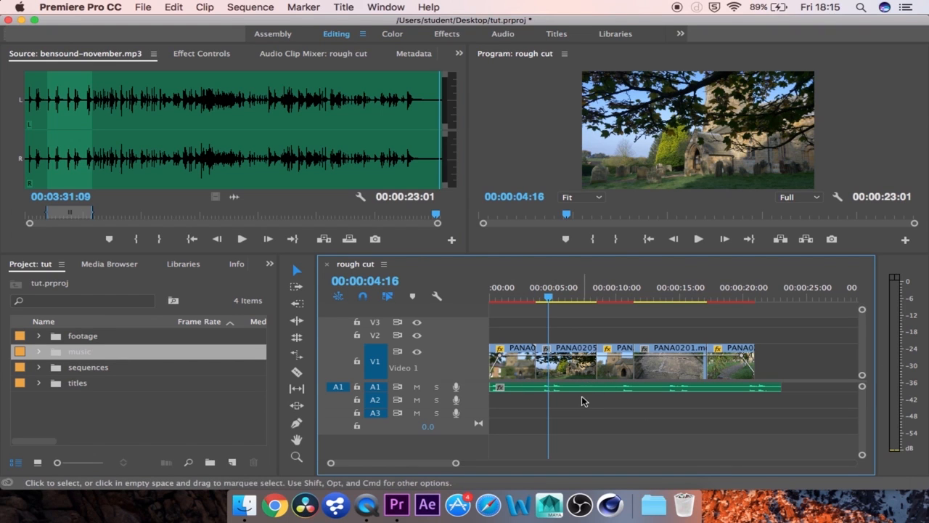
pyautogui.moveTo(548, 297); pyautogui.dragTo(485, 294)
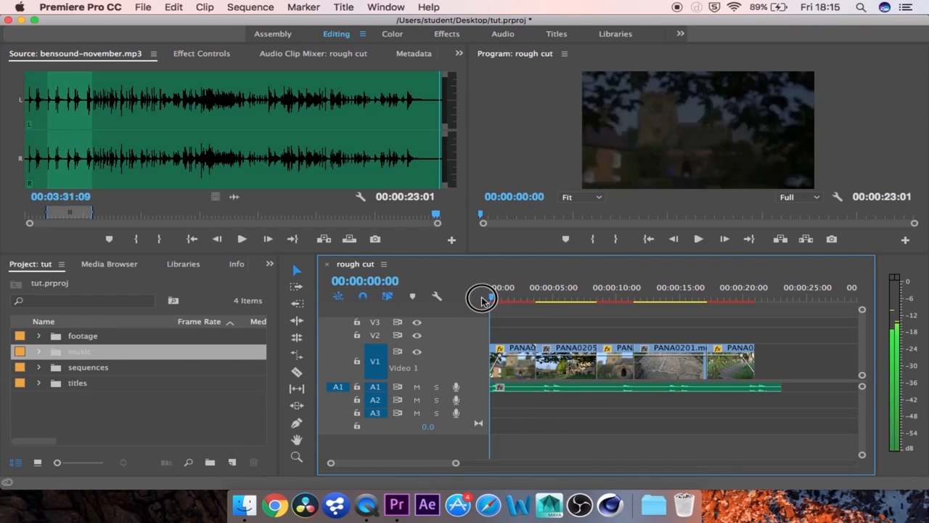
pyautogui.press('space')
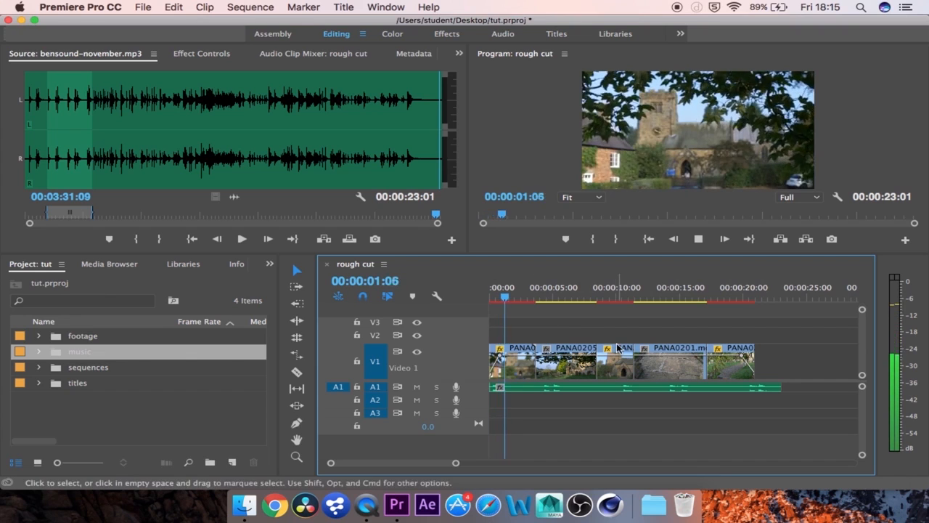
pyautogui.press('space')
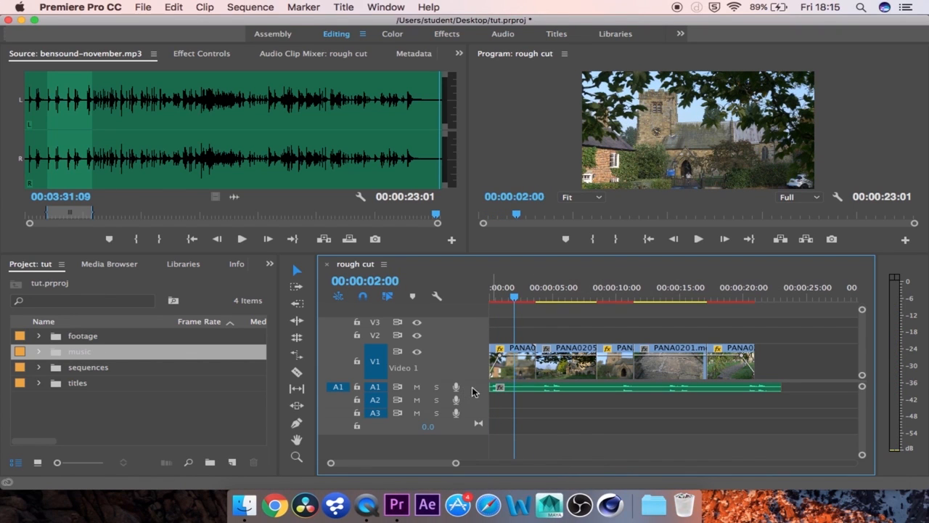
# Step: Enlarge track A1 and add volume keyframes with the Pen tool to fade the music in at its start and out at its end
pyautogui.scroll(2, 480, 386)
pyautogui.scroll(3, 478, 389)
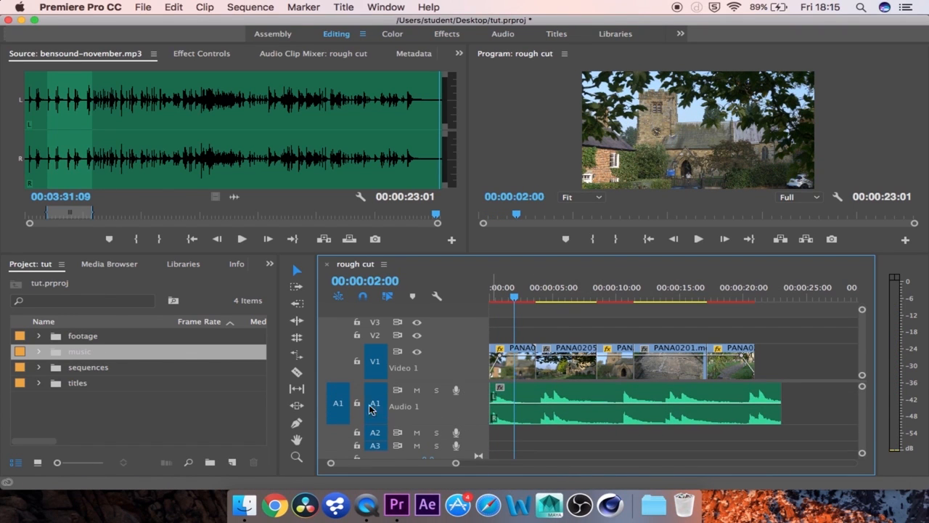
pyautogui.click(296, 423)
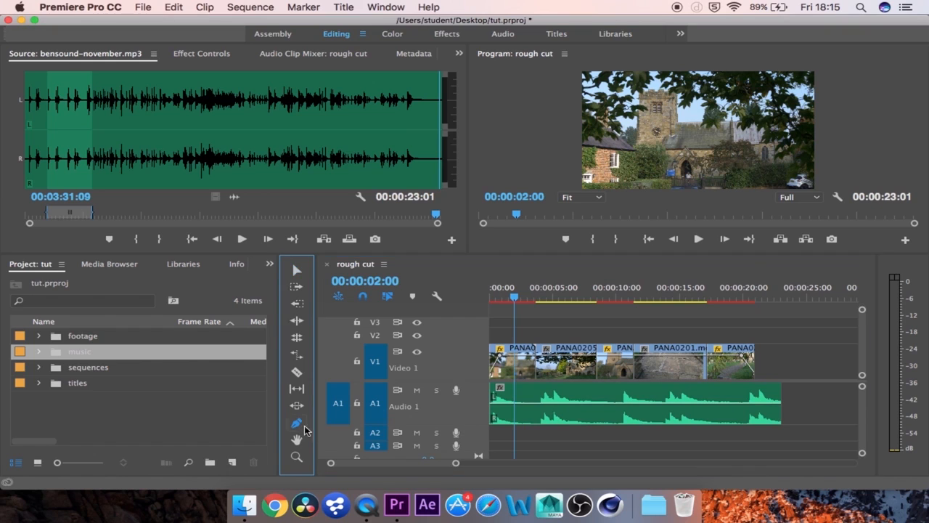
pyautogui.click(499, 408)
pyautogui.moveTo(493, 405); pyautogui.dragTo(492, 421)
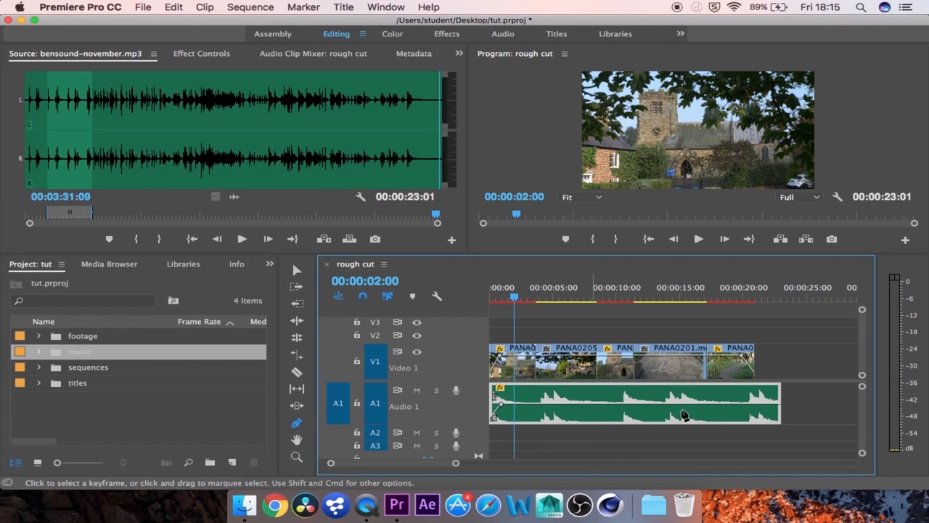
pyautogui.click(769, 404)
pyautogui.moveTo(779, 404); pyautogui.dragTo(779, 420)
# Step: Play the rough cut from 00:00:00:00 to check the music fade-in
pyautogui.moveTo(517, 304); pyautogui.dragTo(477, 300)
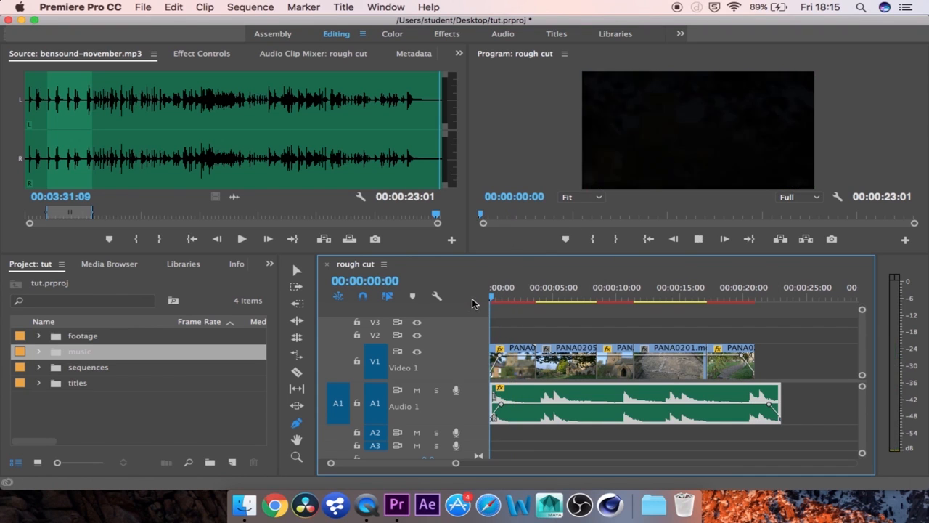
pyautogui.press('space')
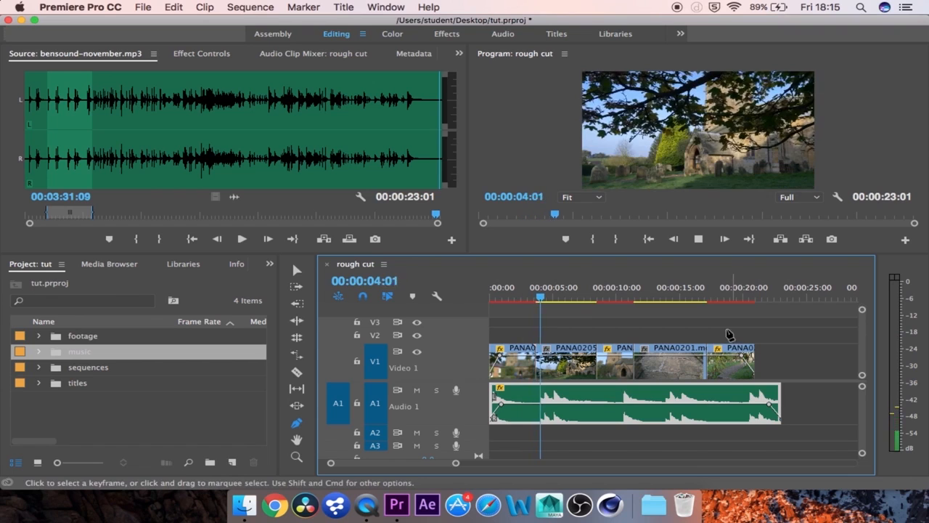
pyautogui.press('space')
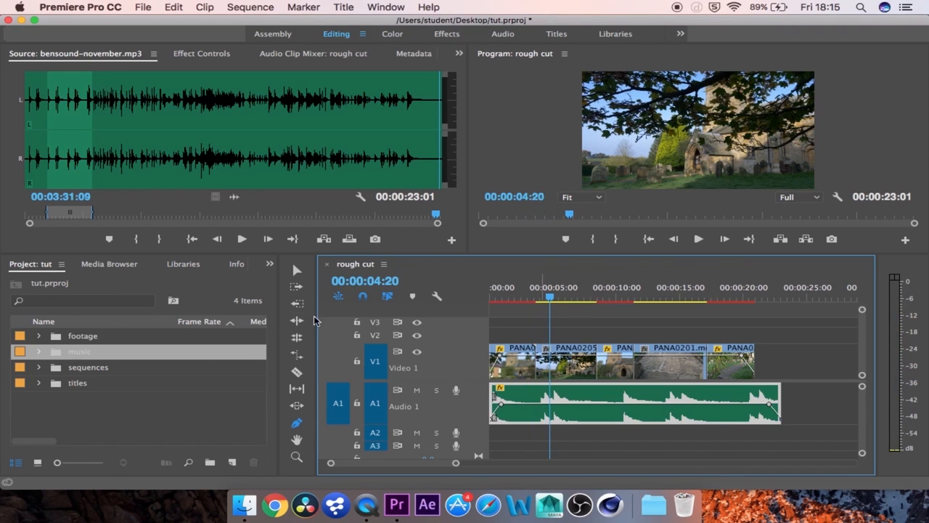
# Step: Reduce the height of video track V1 and the audio tracks in the timeline
pyautogui.click(71, 409)
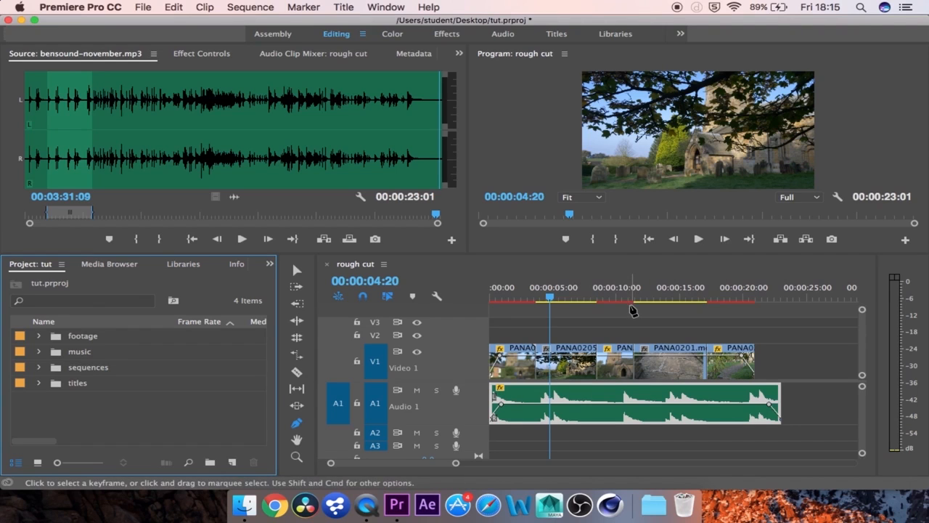
pyautogui.moveTo(475, 360); pyautogui.dragTo(479, 376)
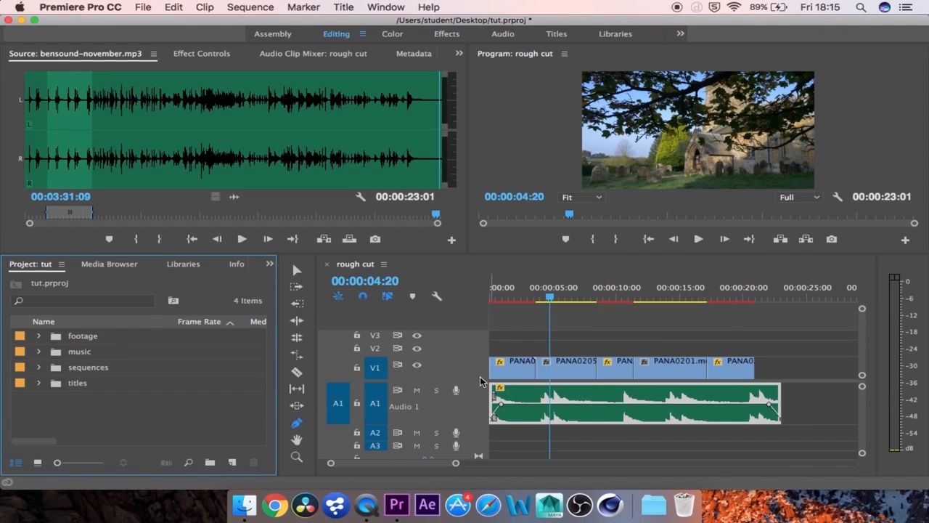
pyautogui.scroll(-5, 476, 394)
# Step: Trim the end of PANA0205.mov to 00:00:06:11 with the Selection tool and play across the gap
pyautogui.moveTo(547, 299); pyautogui.dragTo(584, 297)
pyautogui.moveTo(567, 299)
pyautogui.mouseDown()
pyautogui.moveTo(591, 297)
pyautogui.moveTo(562, 297)
pyautogui.moveTo(583, 297)
pyautogui.moveTo(572, 297)
pyautogui.mouseUp()
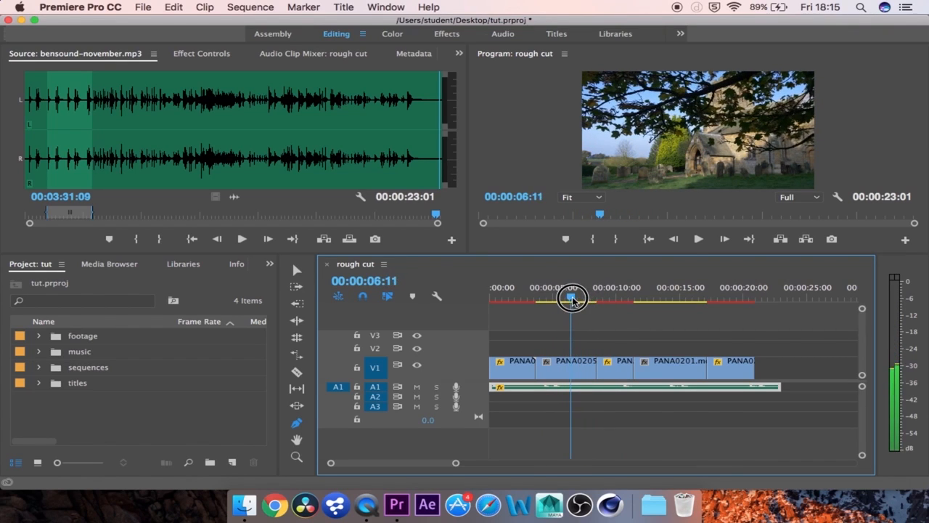
pyautogui.click(592, 362)
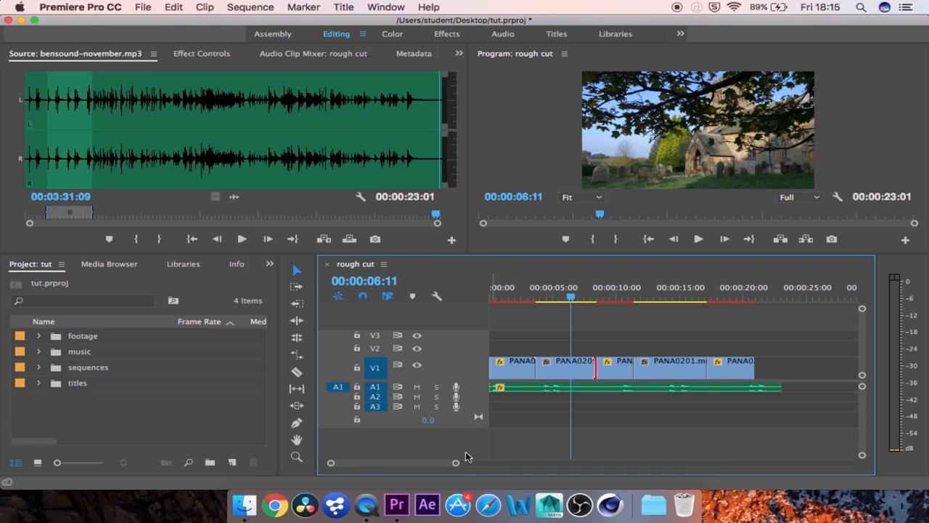
pyautogui.moveTo(455, 462); pyautogui.dragTo(421, 464)
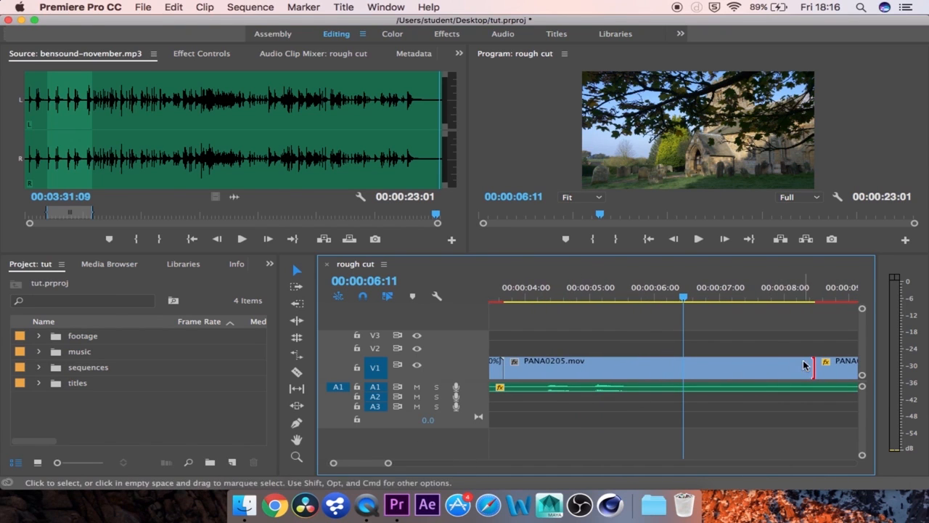
pyautogui.moveTo(804, 363); pyautogui.dragTo(682, 371)
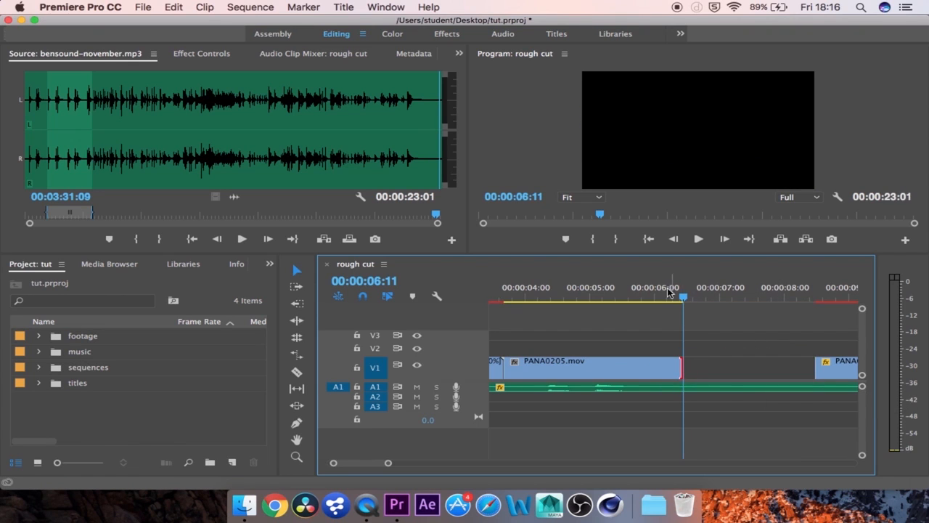
pyautogui.moveTo(687, 291); pyautogui.dragTo(658, 290)
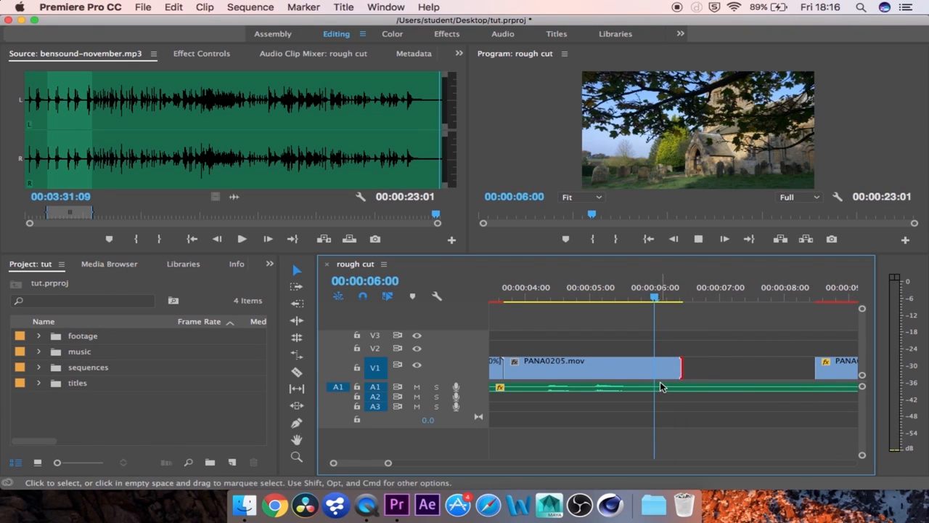
pyautogui.press('space')
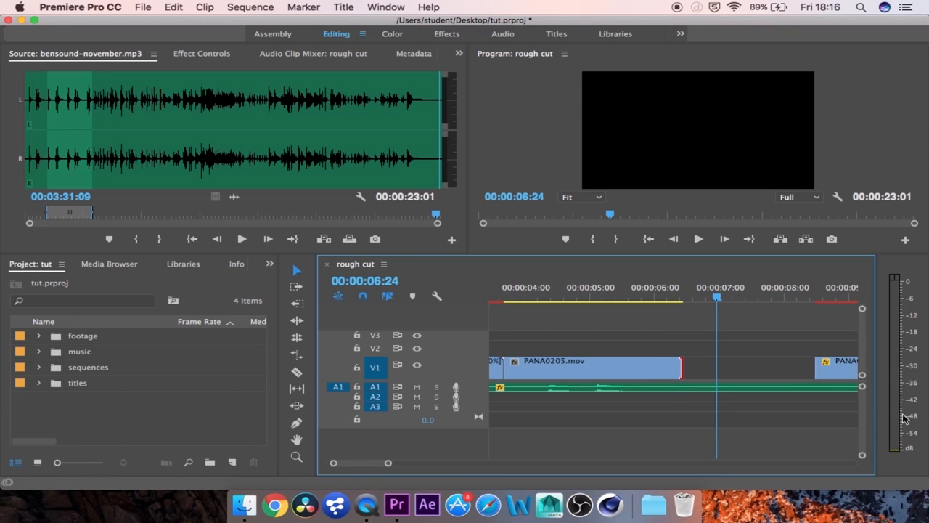
# Step: Delete the gap between PANA0205.mov and PANA0199.mov and restore the original end of PANA0205.mov
pyautogui.click(697, 373)
pyautogui.press('Delete')
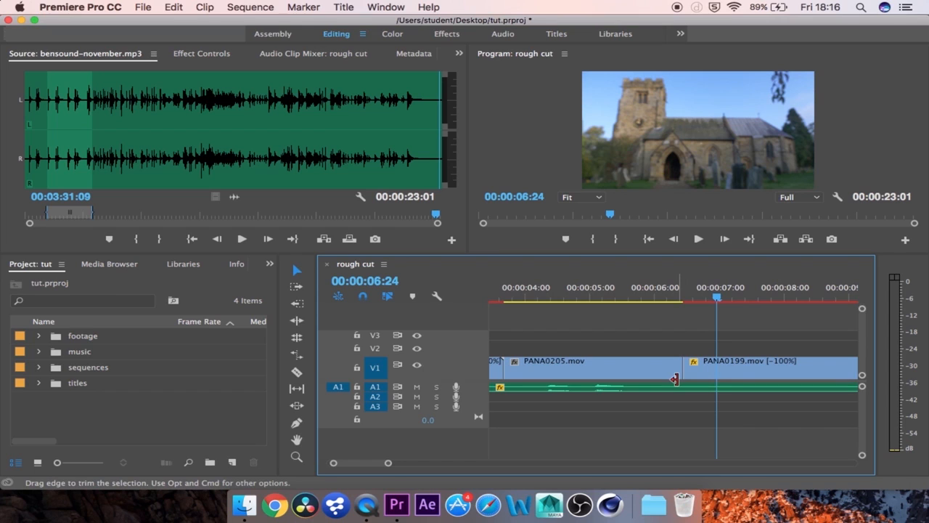
pyautogui.moveTo(674, 375); pyautogui.dragTo(815, 376)
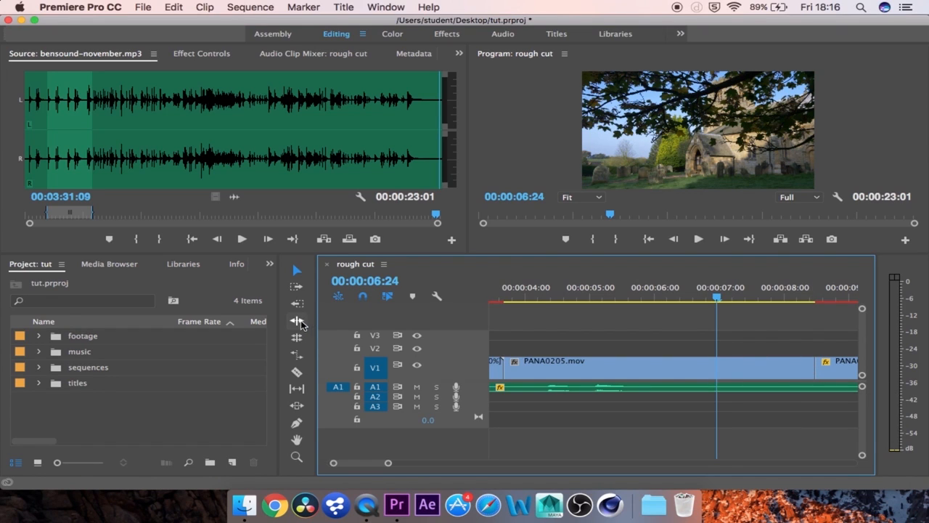
# Step: Try ripple-trimming the end of PANA0205.mov to 00:00:06:24, preview the cut to PANA0199.mov and undo the trim
pyautogui.press('b')
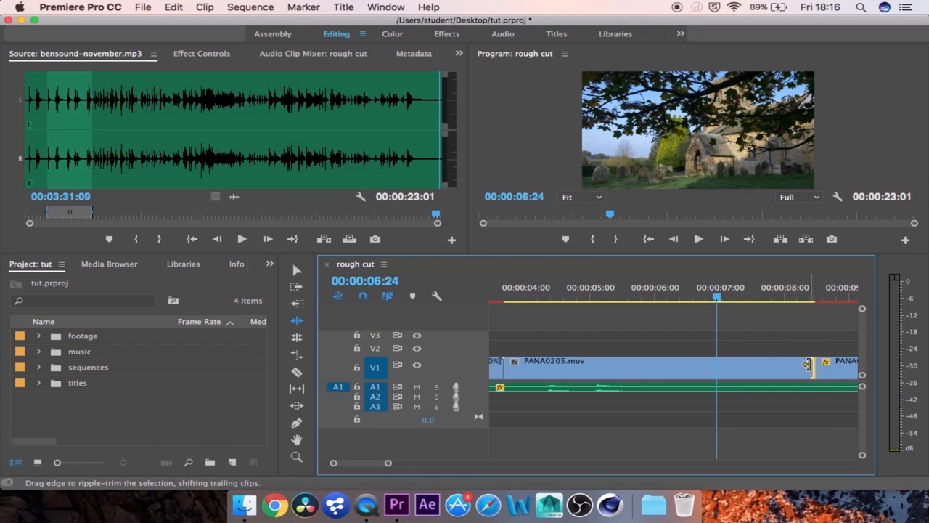
pyautogui.moveTo(809, 368); pyautogui.dragTo(717, 370)
pyautogui.moveTo(715, 300); pyautogui.dragTo(497, 303)
pyautogui.press('space')
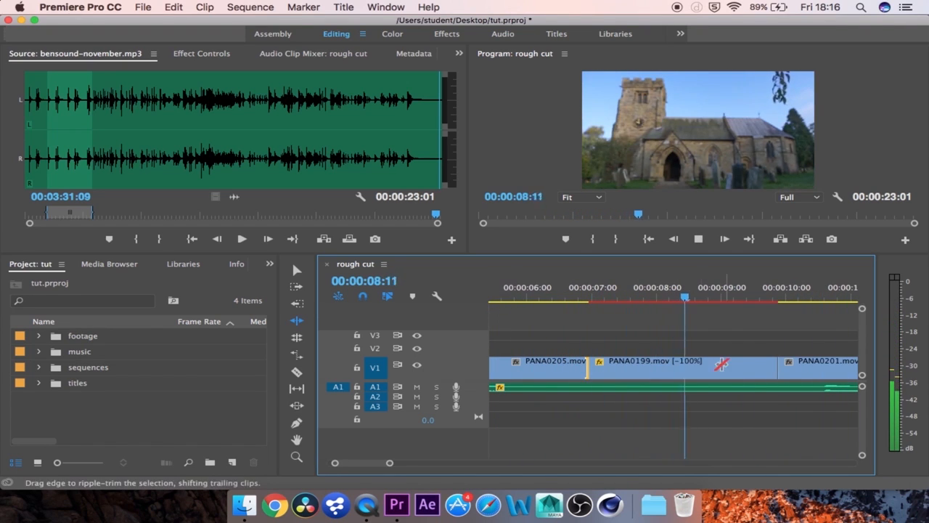
pyautogui.press('space')
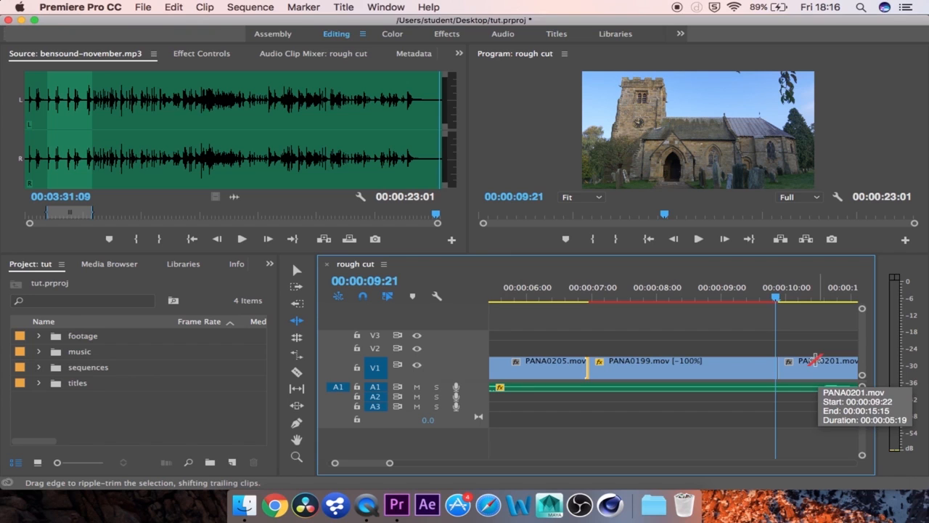
pyautogui.press('super+z')
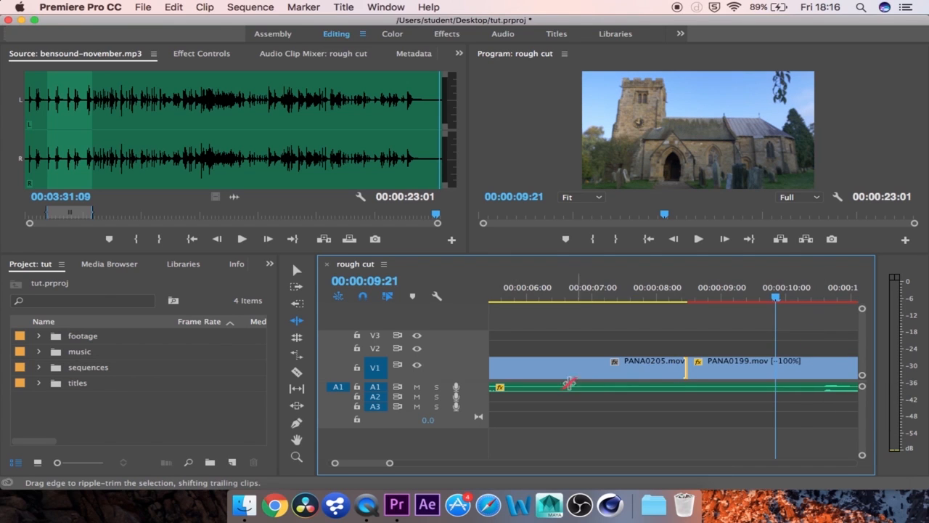
# Step: Split PANA0205.mov on track V1 at 00:00:07:00 with the Razor tool
pyautogui.click(526, 287)
pyautogui.moveTo(527, 287); pyautogui.dragTo(594, 320)
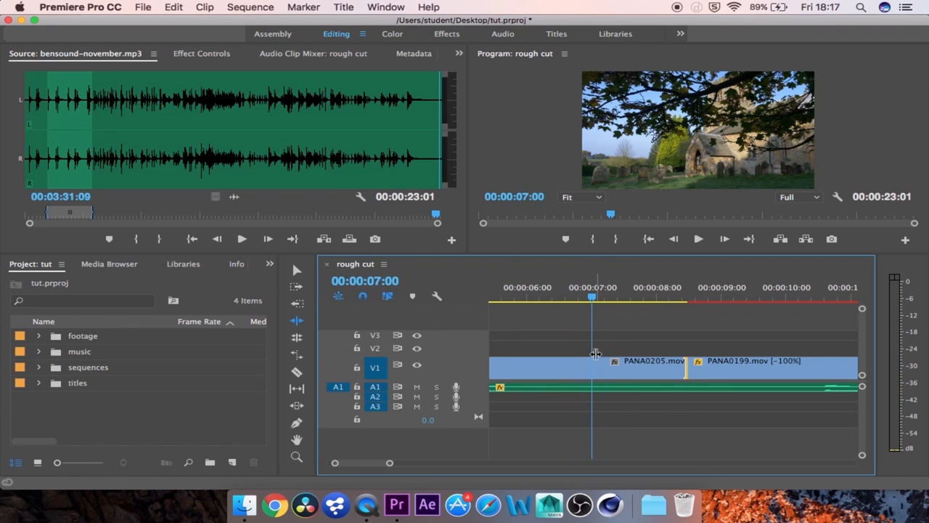
pyautogui.click(297, 372)
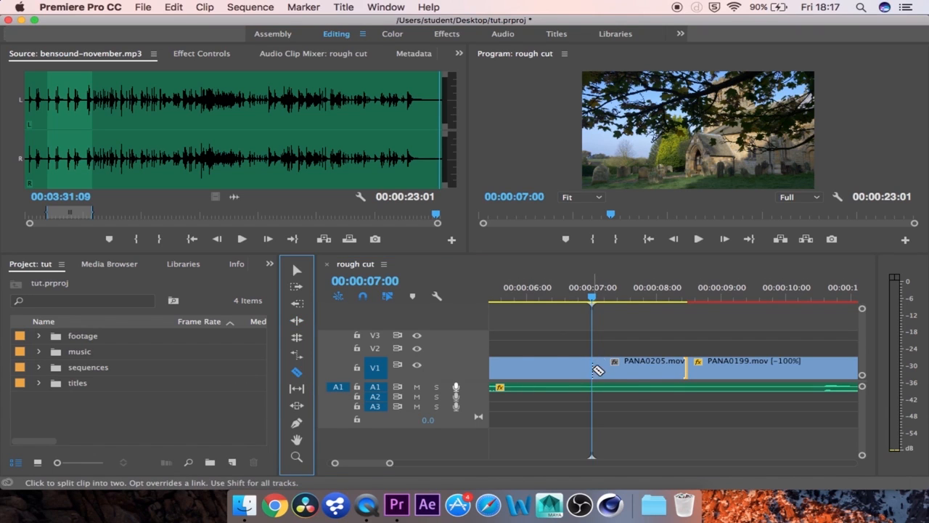
pyautogui.click(597, 371)
# Step: Make four more razor cuts in PANA0205.mov after the first one, including cuts at 00:00:07:16 and 00:00:07:20
pyautogui.click(595, 300)
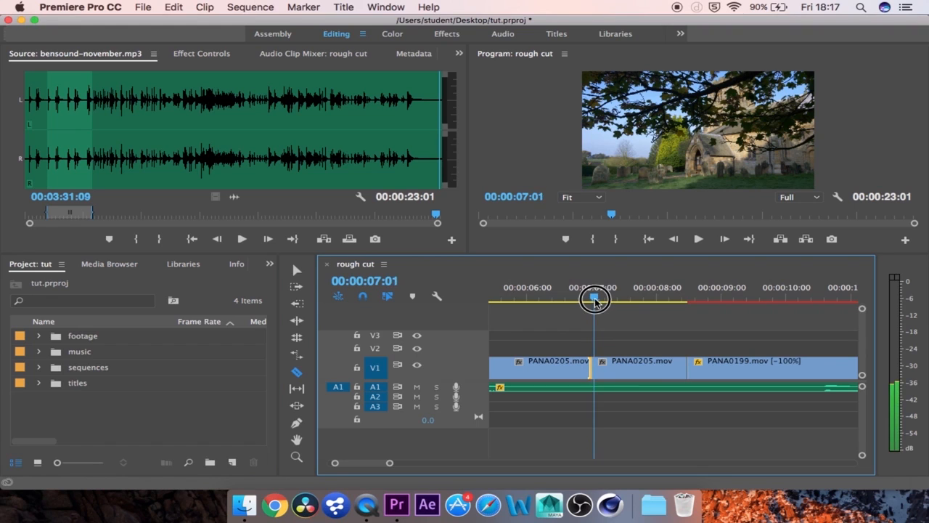
pyautogui.moveTo(596, 299); pyautogui.dragTo(634, 298)
pyautogui.click(607, 369)
pyautogui.click(623, 366)
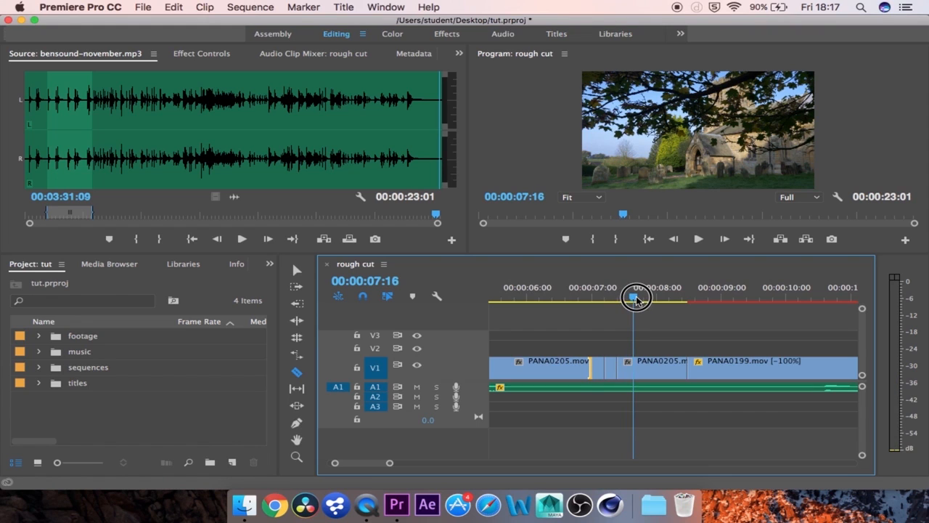
pyautogui.click(639, 376)
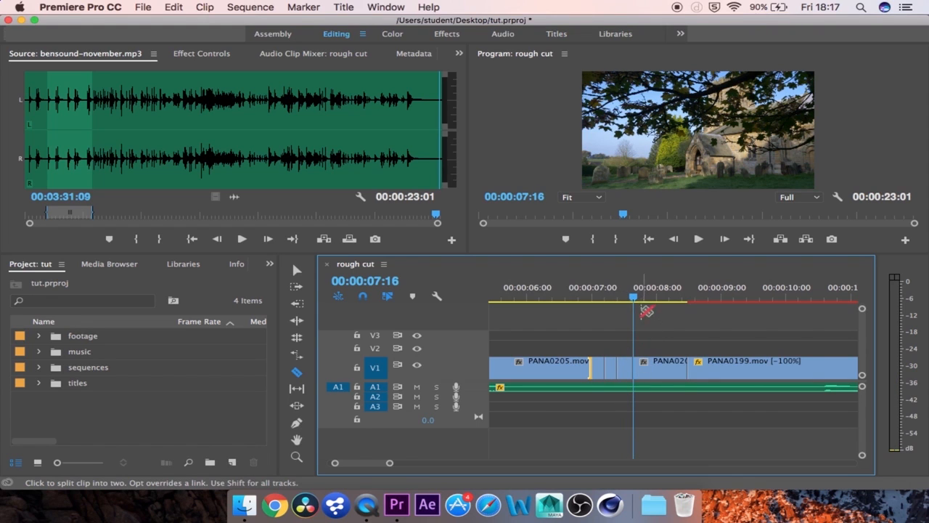
pyautogui.moveTo(633, 300); pyautogui.dragTo(644, 298)
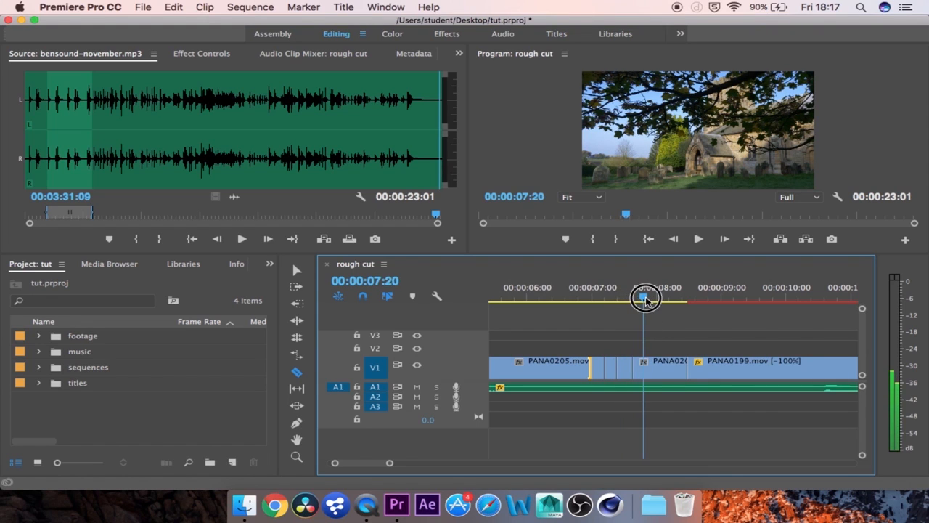
pyautogui.click(652, 373)
# Step: Delete two non-adjacent short pieces of PANA0205.mov between the razor cuts, without closing the gaps
pyautogui.press('v')
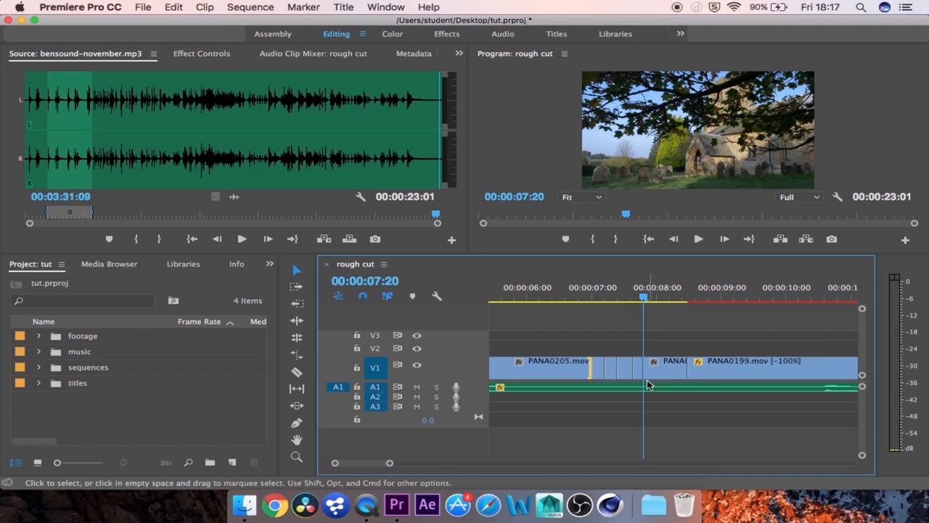
pyautogui.press('Delete')
pyautogui.click(640, 368)
pyautogui.press('Delete')
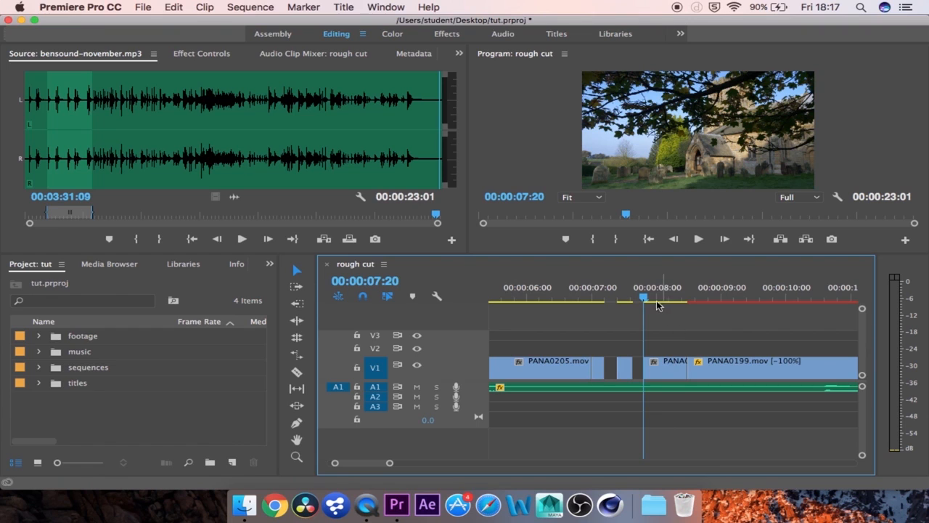
# Step: Razor-cut PANA0205.mov shortly before 00:00:07:00 and delete the piece between this cut and the first one
pyautogui.press('c')
pyautogui.click(576, 368)
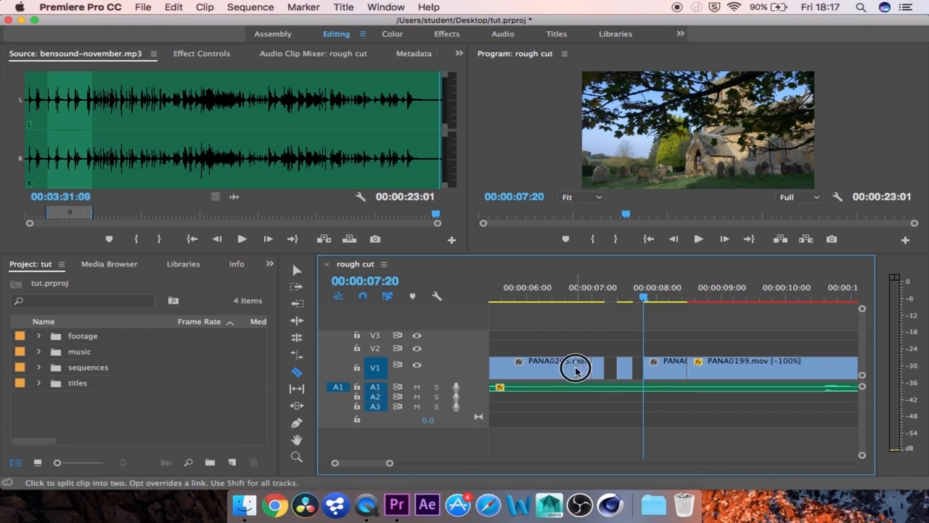
pyautogui.press('v')
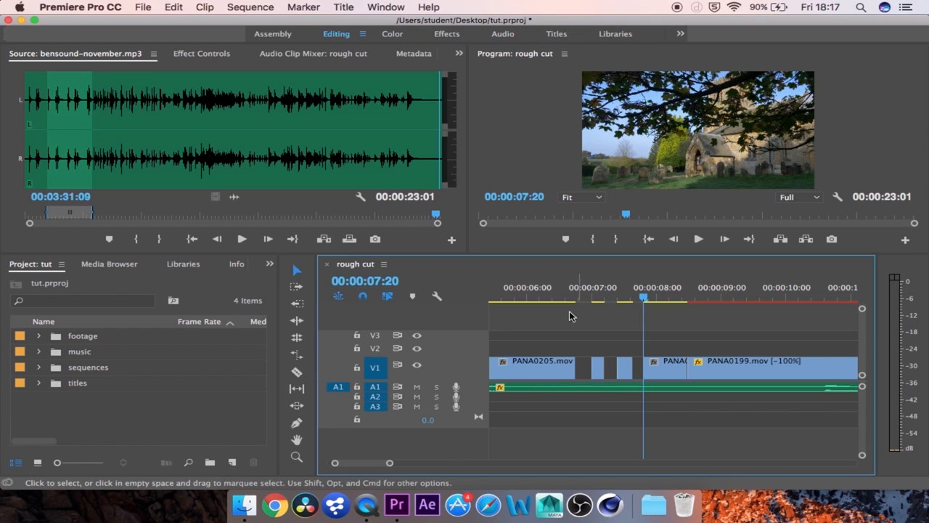
# Step: Play and scrub the rough cut around the gaps in PANA0205.mov to check the razor edits
pyautogui.click(564, 296)
pyautogui.press('space')
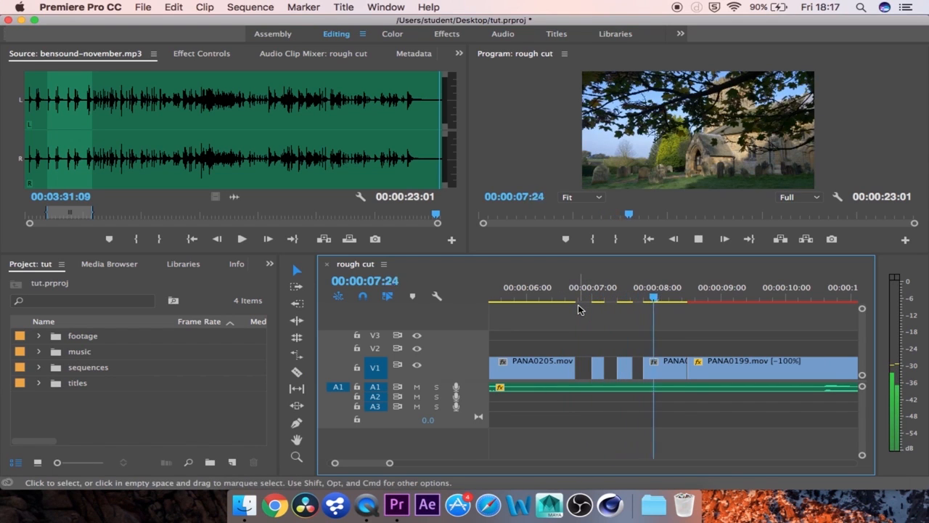
pyautogui.press('space')
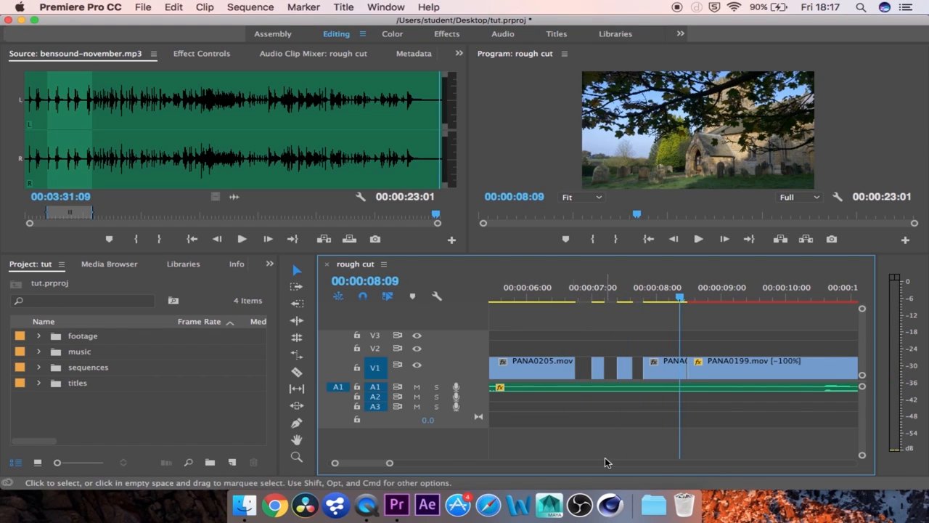
pyautogui.moveTo(387, 468); pyautogui.dragTo(421, 468)
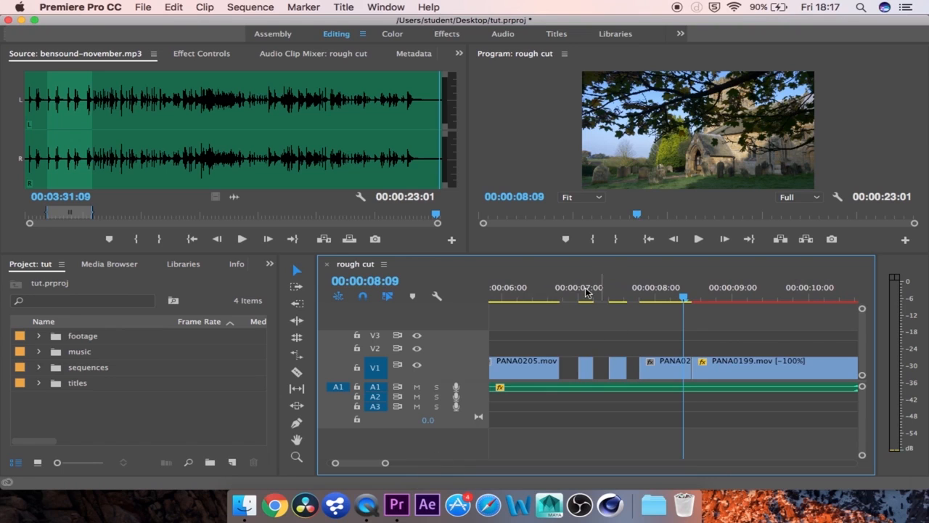
pyautogui.moveTo(542, 294); pyautogui.dragTo(673, 286)
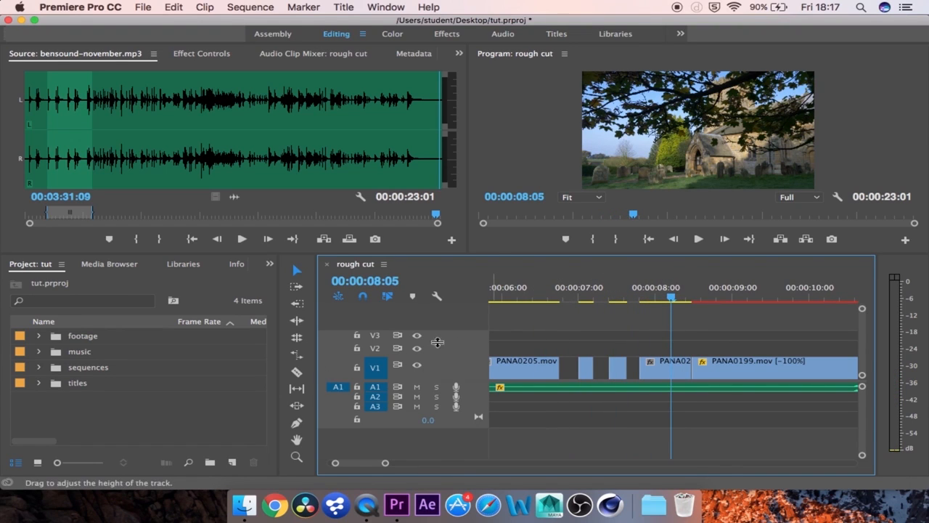
# Step: Undo all the razor cuts and deletions made in PANA0205.mov
pyautogui.press('cmd+s')
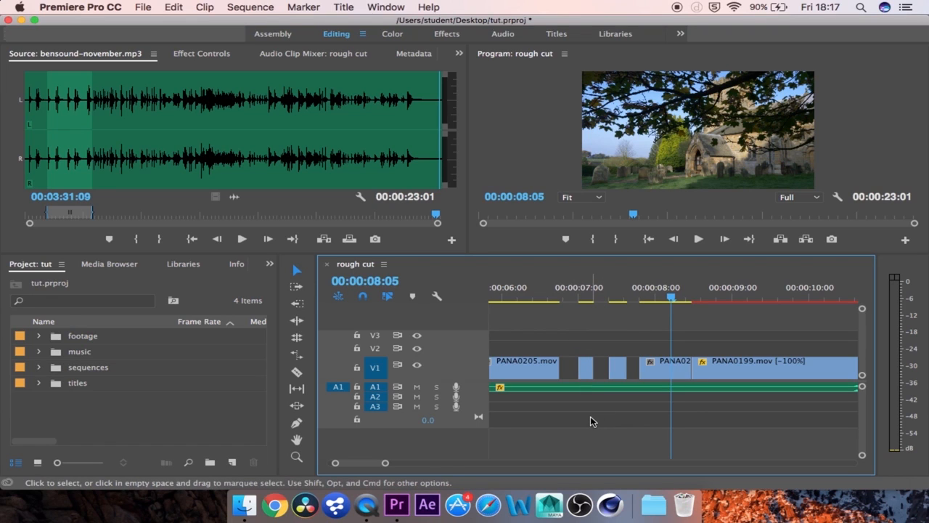
pyautogui.press('super+z')
pyautogui.press('super+z')
pyautogui.press('super+z')
pyautogui.press('super+z')
pyautogui.press('super+z')
pyautogui.press('super+z')
pyautogui.press('super+z')
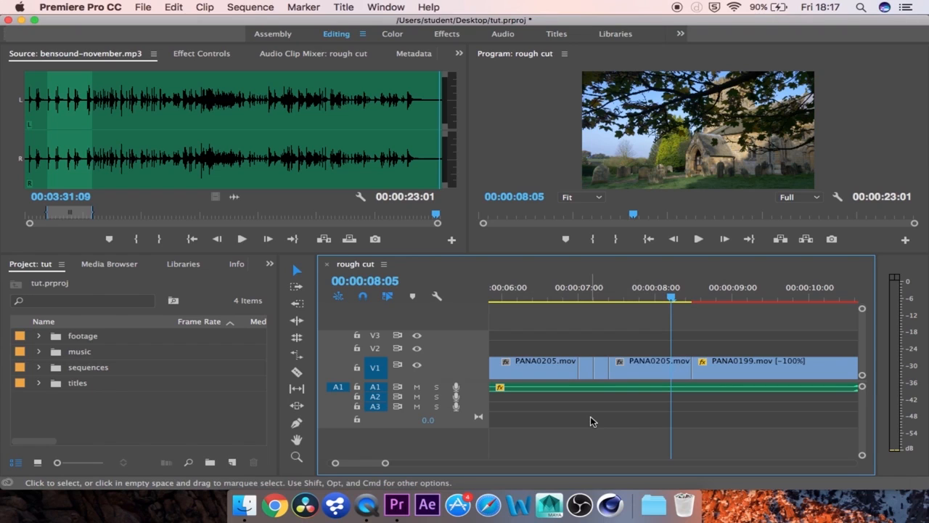
pyautogui.press('super+z')
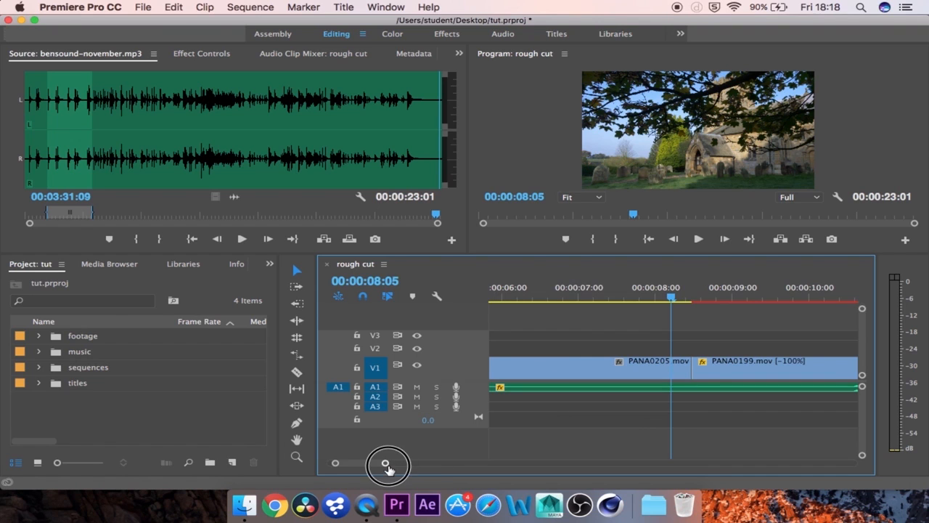
# Step: Show the whole rough cut sequence in the timeline and increase the height of the source and program monitors
pyautogui.moveTo(387, 464); pyautogui.dragTo(529, 466)
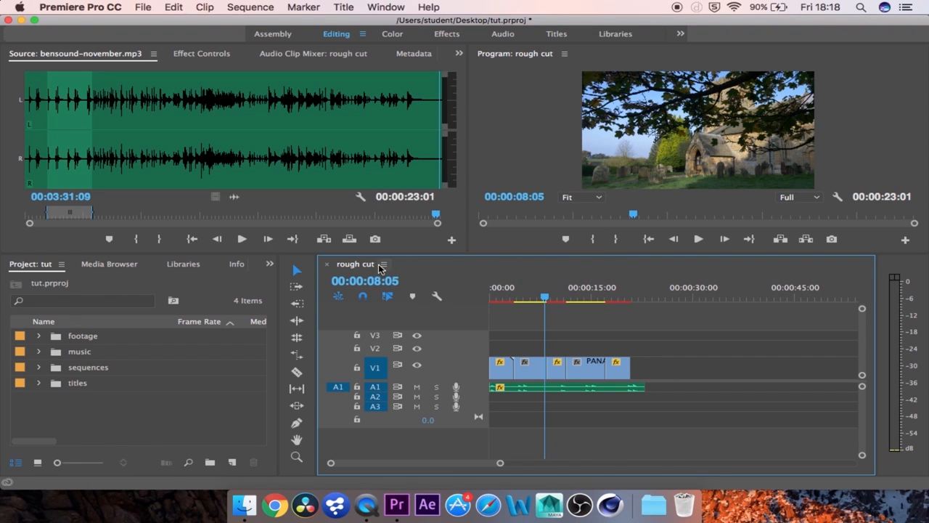
pyautogui.moveTo(302, 257); pyautogui.dragTo(312, 280)
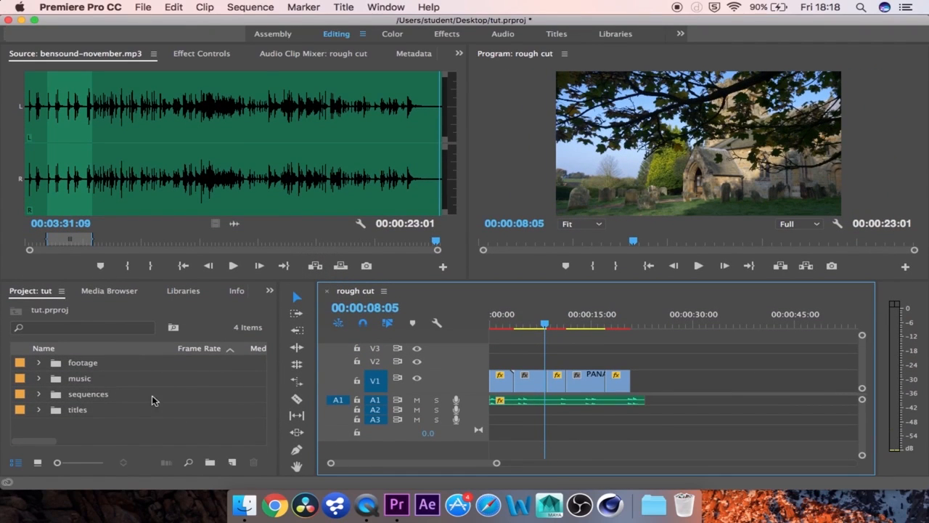